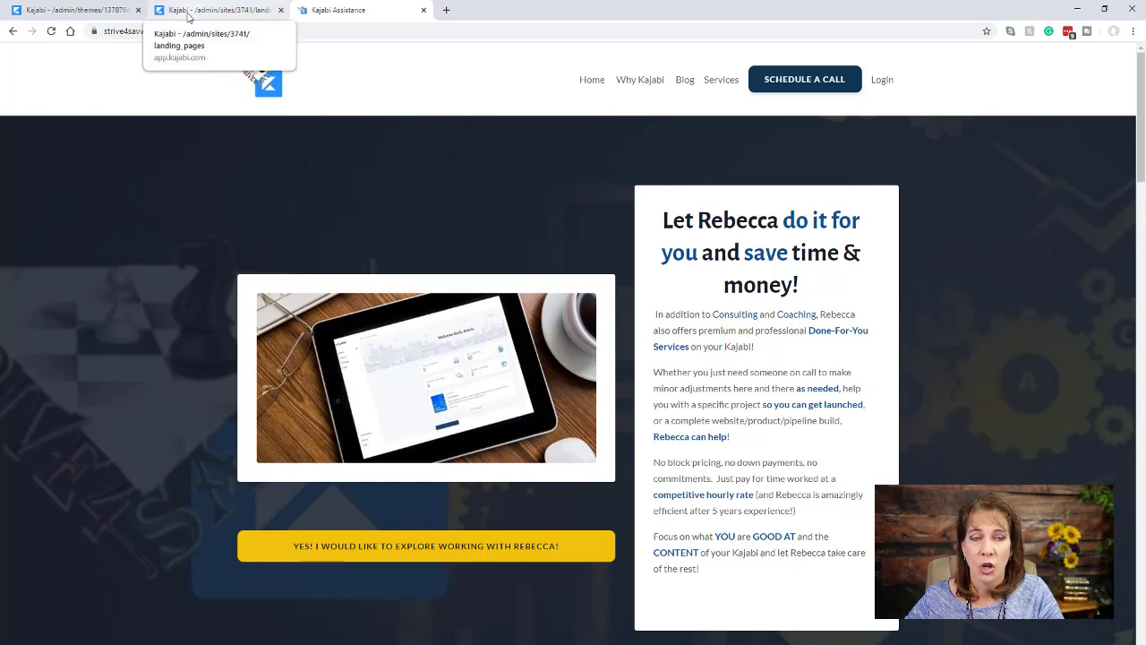
Start a new landing page in Kajabi and browse the available Encore page templates.
click(198, 13)
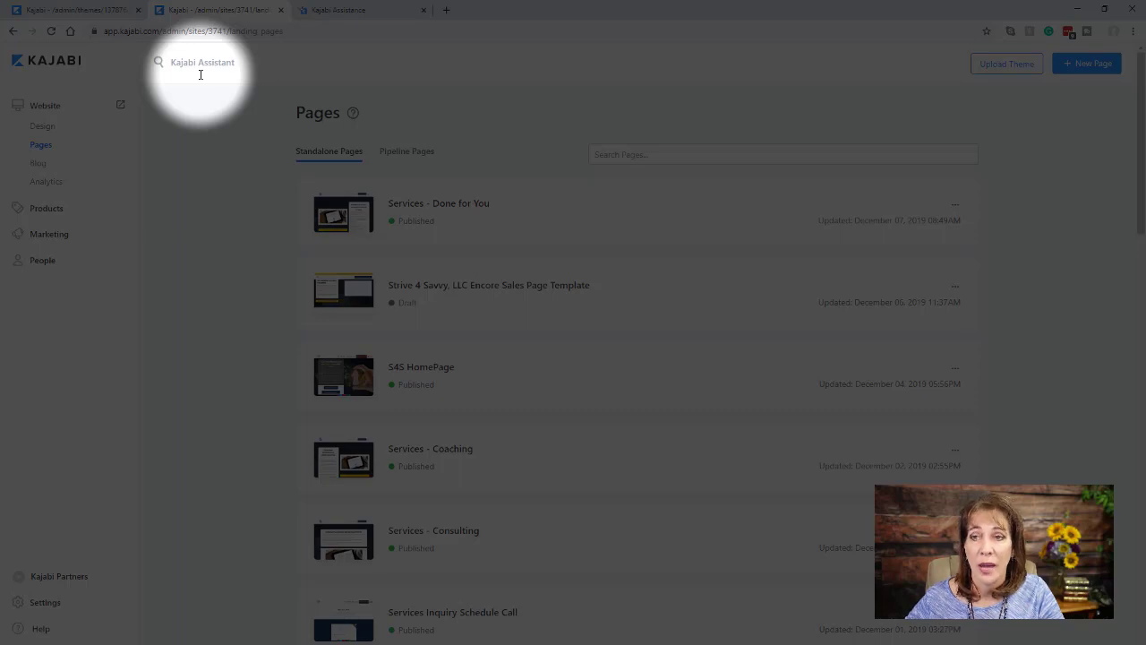
click(1090, 66)
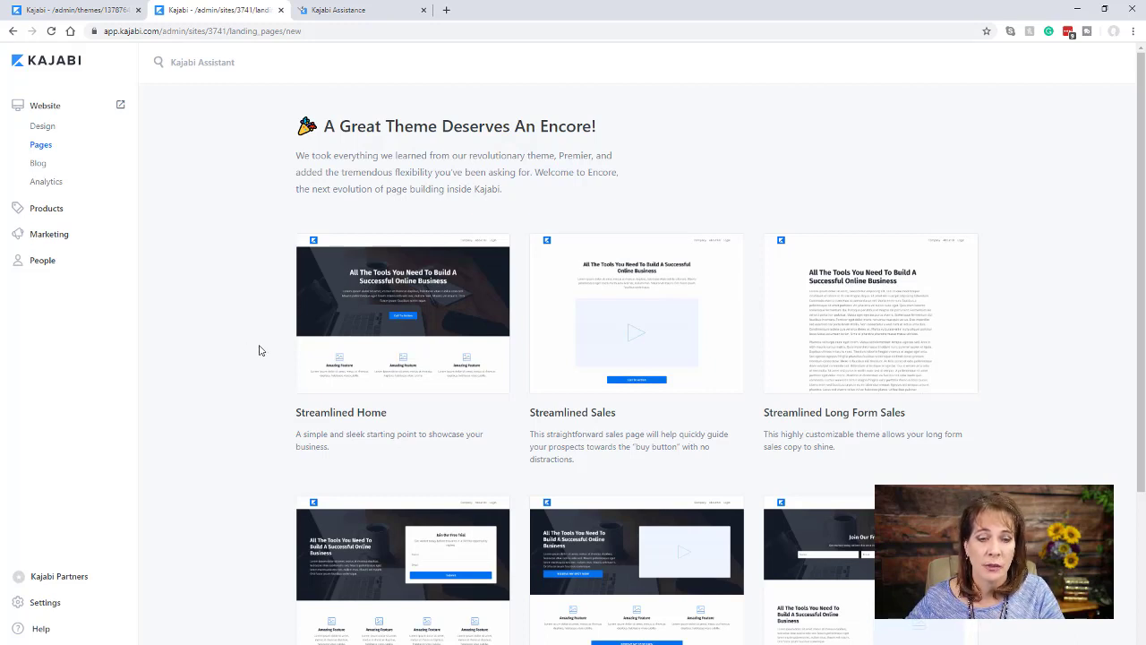
scroll(259, 350, down, 3)
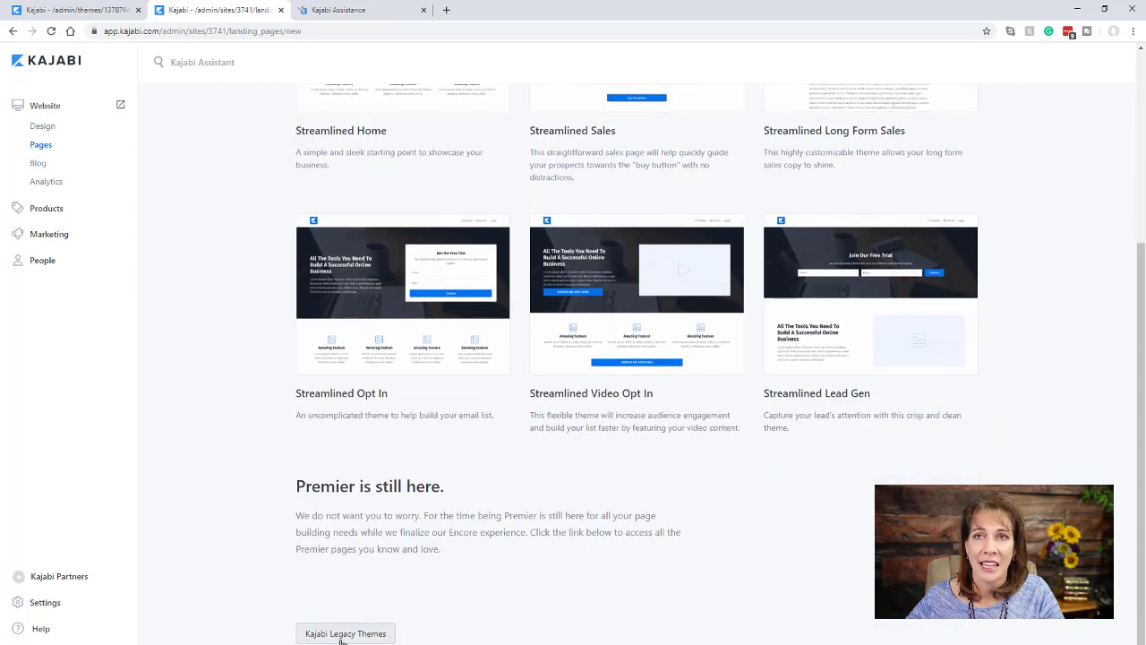
scroll(253, 447, up, 1)
scroll(252, 448, up, 3)
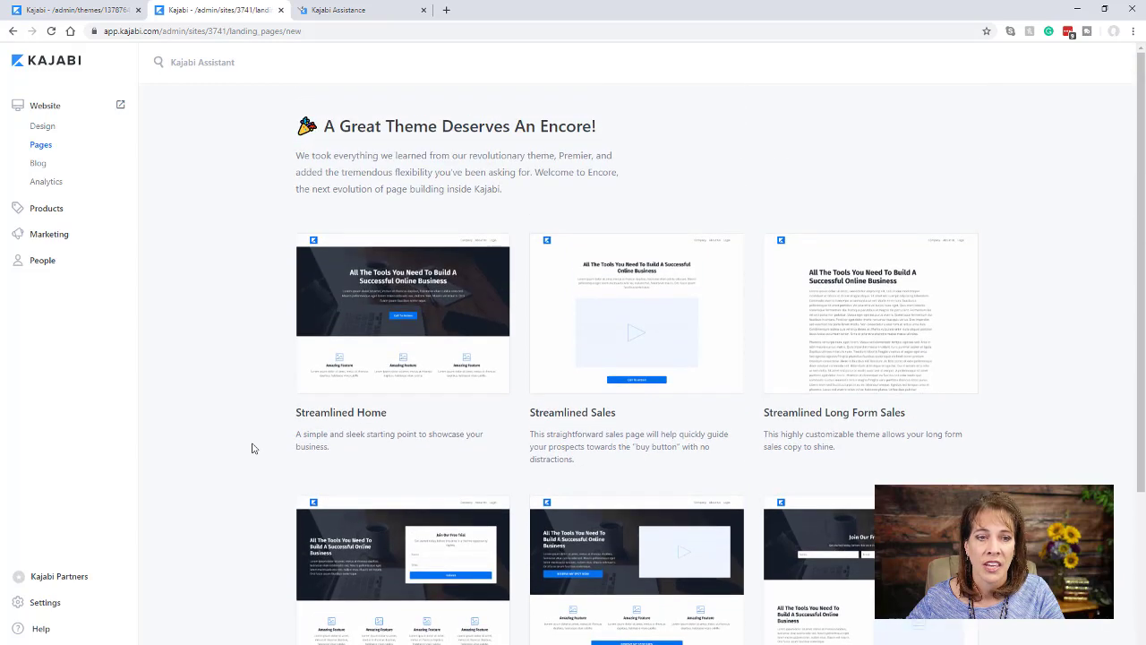
scroll(631, 538, down, 1)
scroll(630, 538, down, 2)
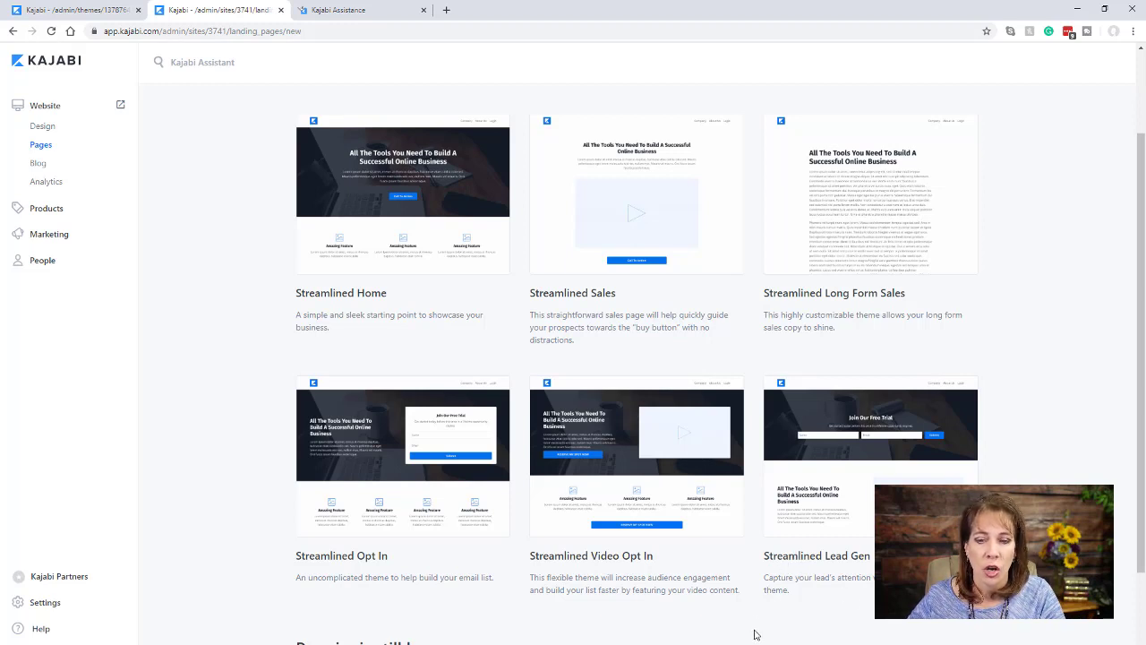
Create a page titled "sample" from the Streamlined Video Opt In template.
click(596, 560)
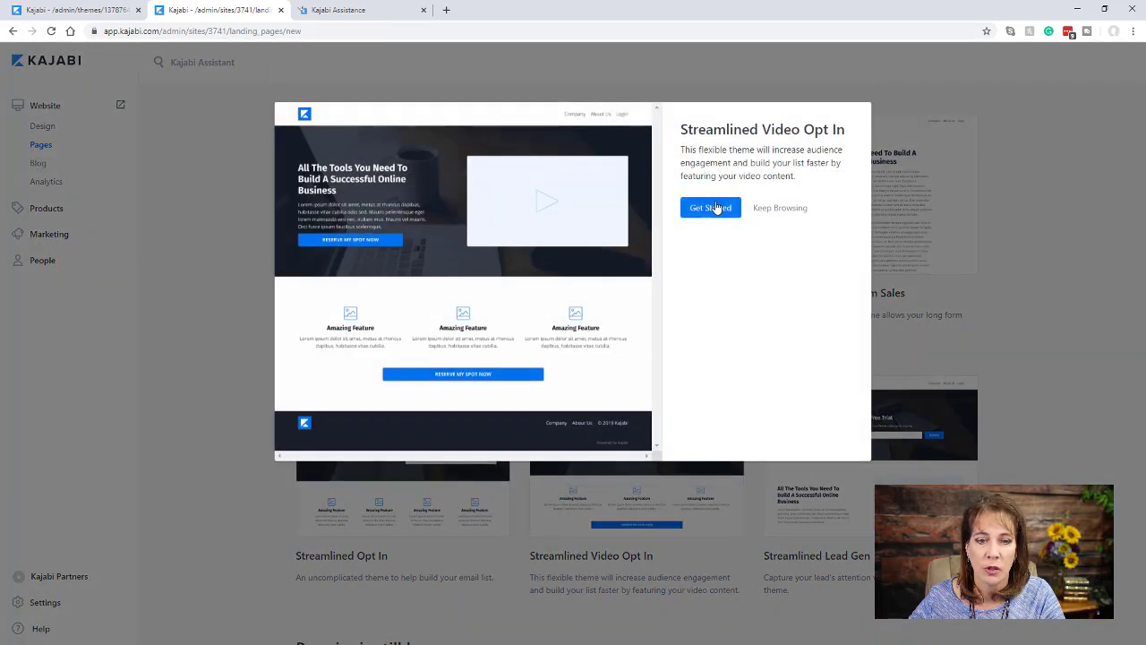
click(717, 208)
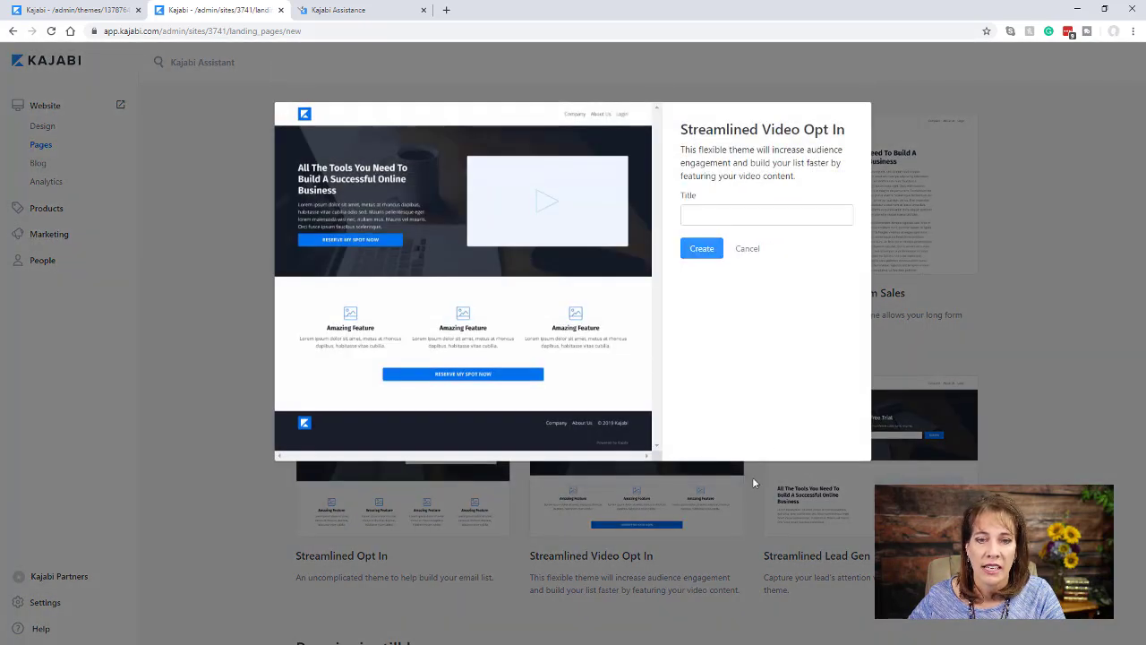
click(693, 216)
text(sample)
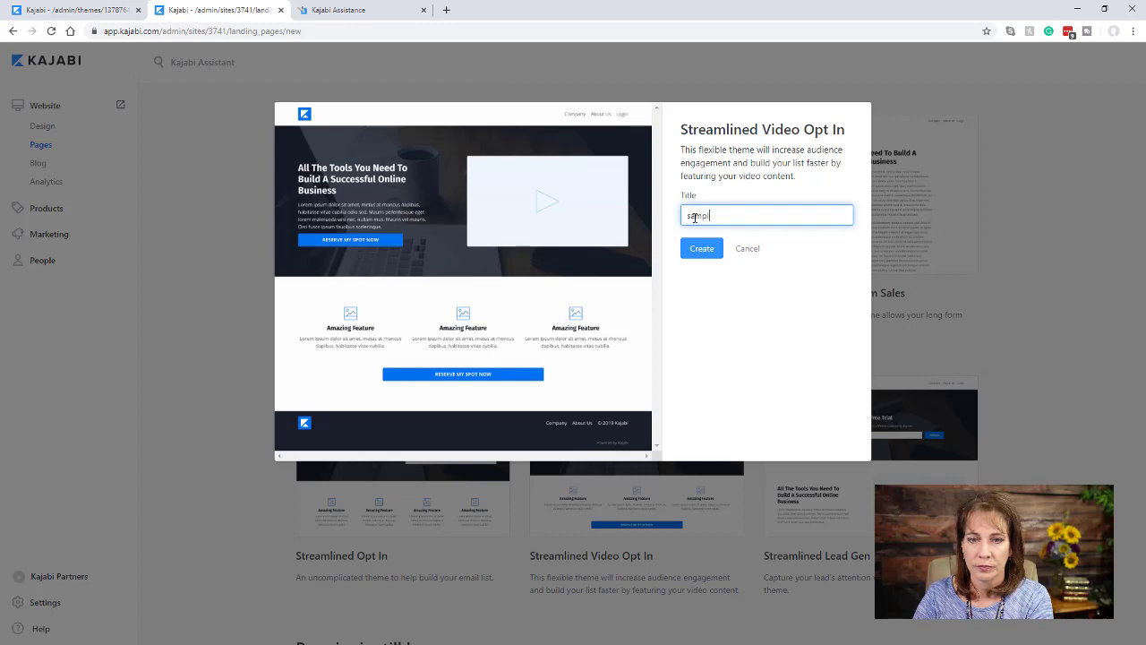
key(Return)
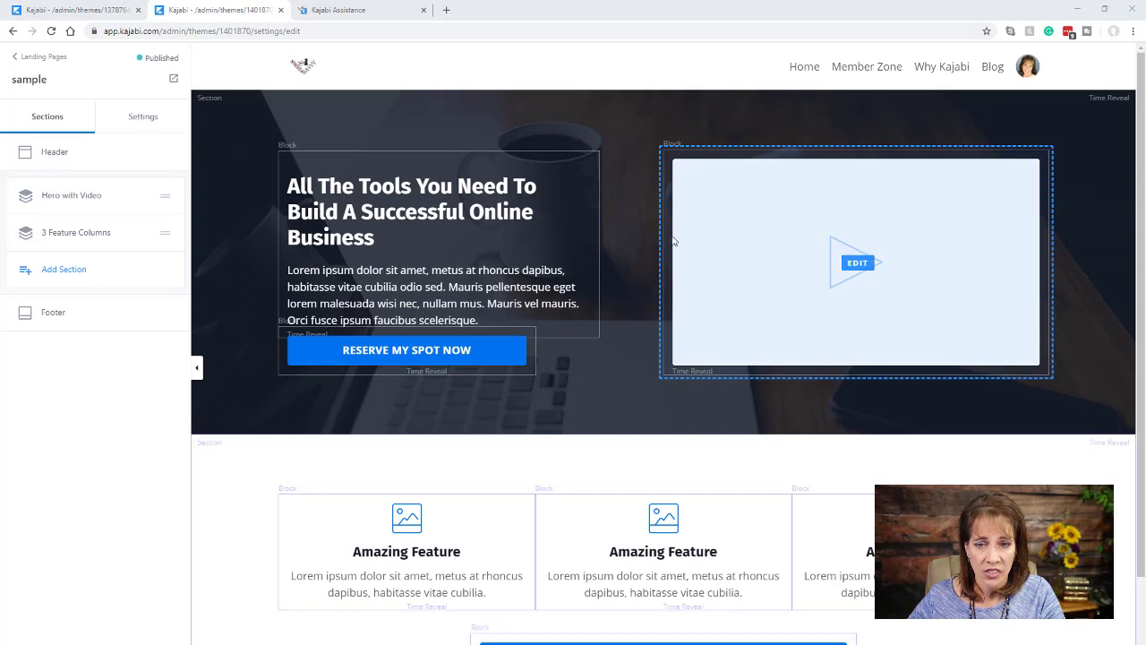
Look over the Hero with Video section's contents, and toggle the Show guides design tool off and on again.
click(62, 198)
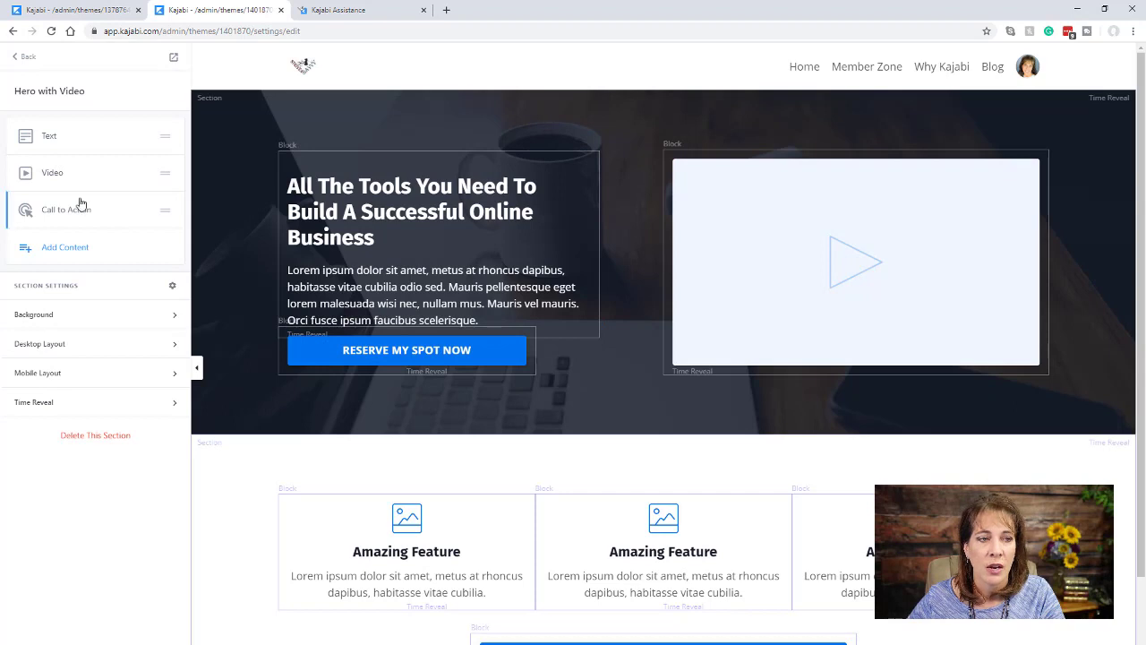
click(25, 57)
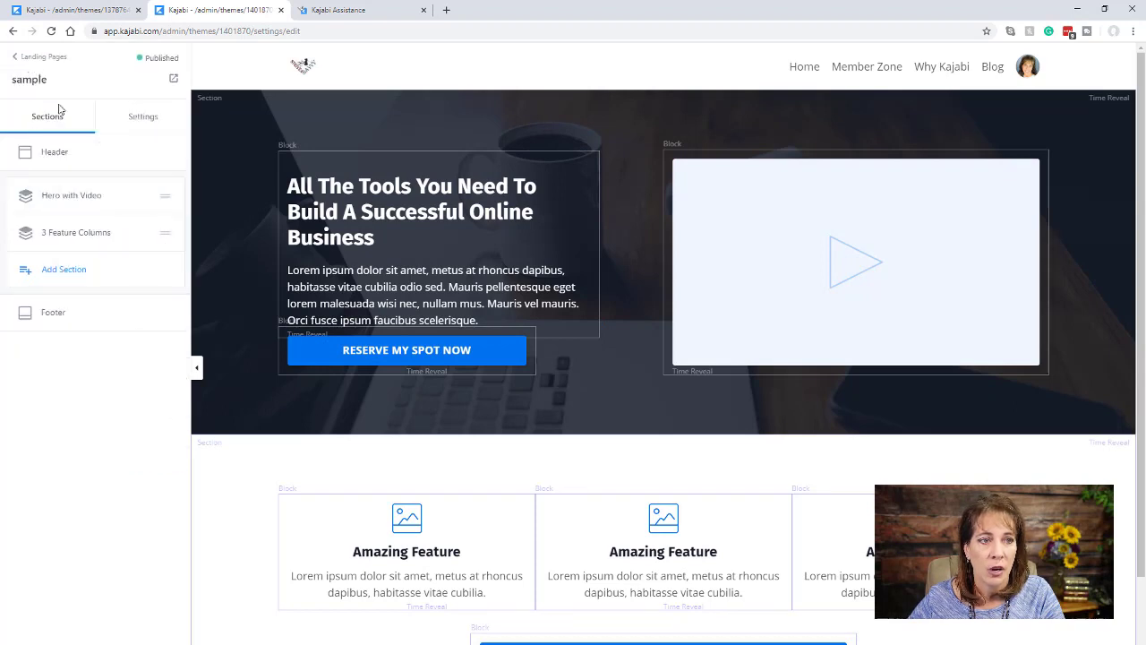
click(143, 117)
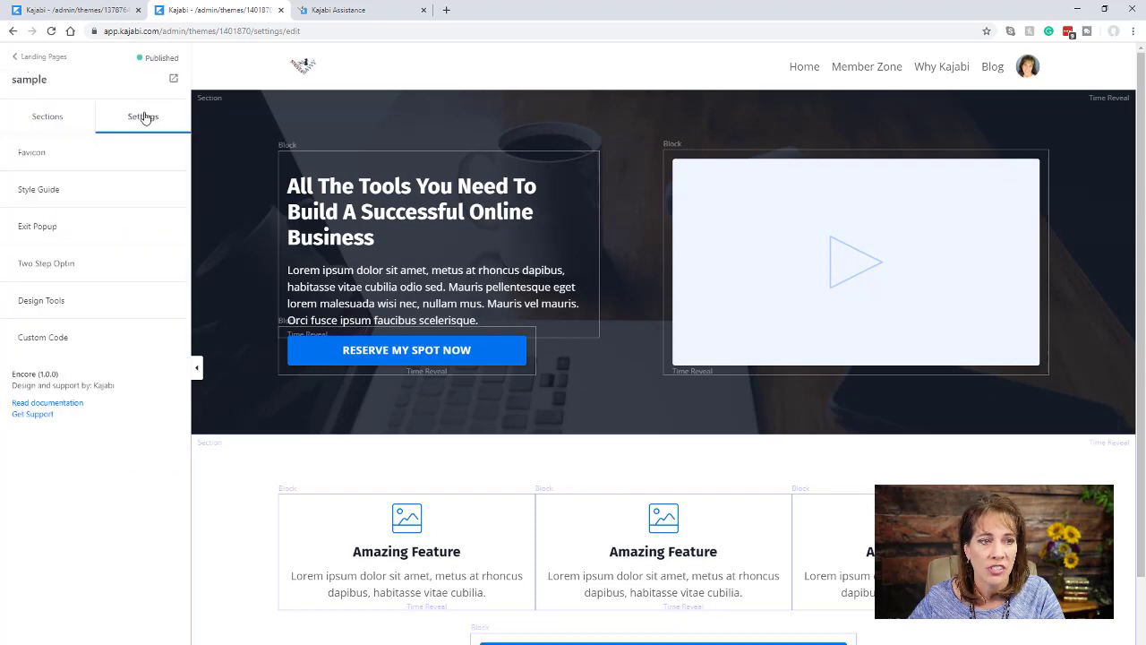
click(39, 303)
click(21, 133)
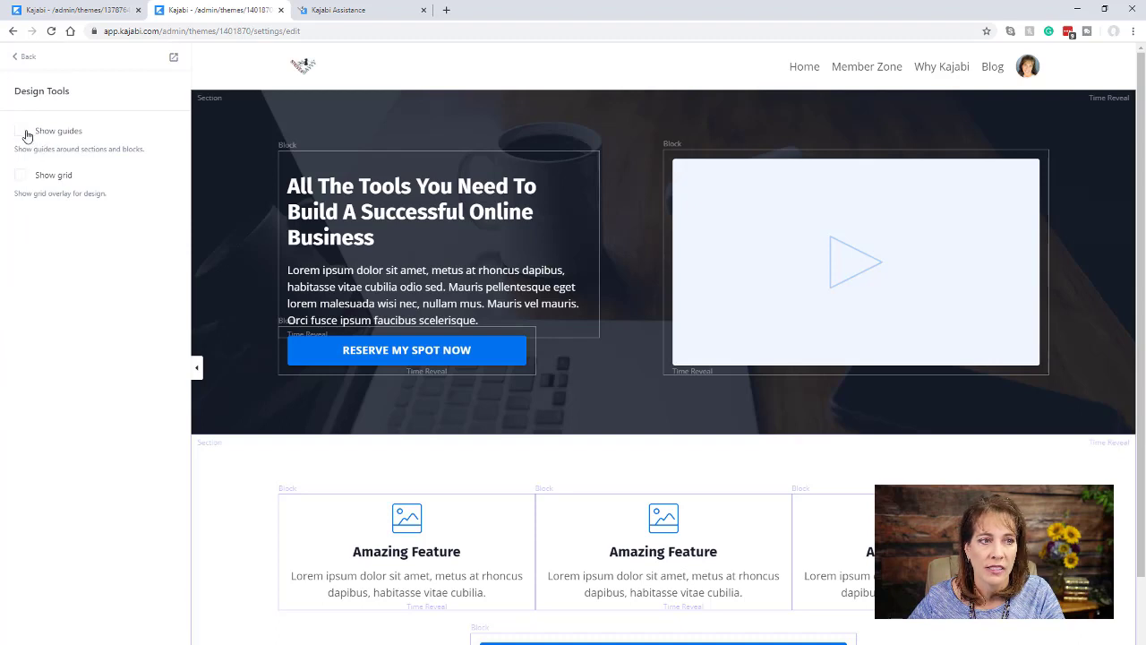
click(21, 133)
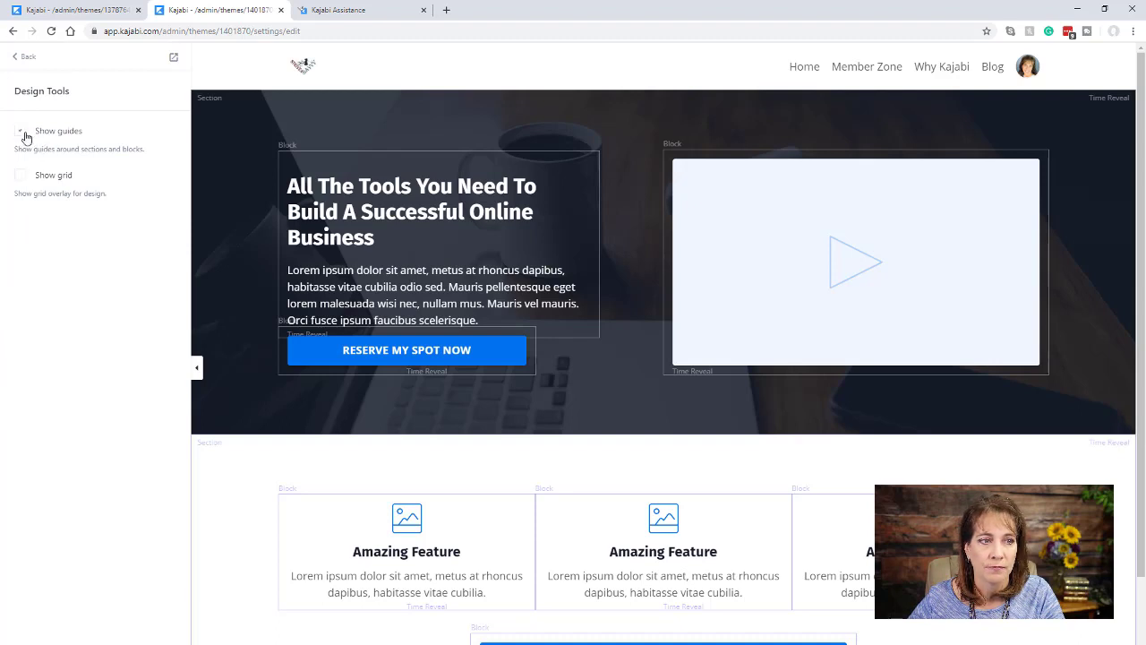
click(24, 58)
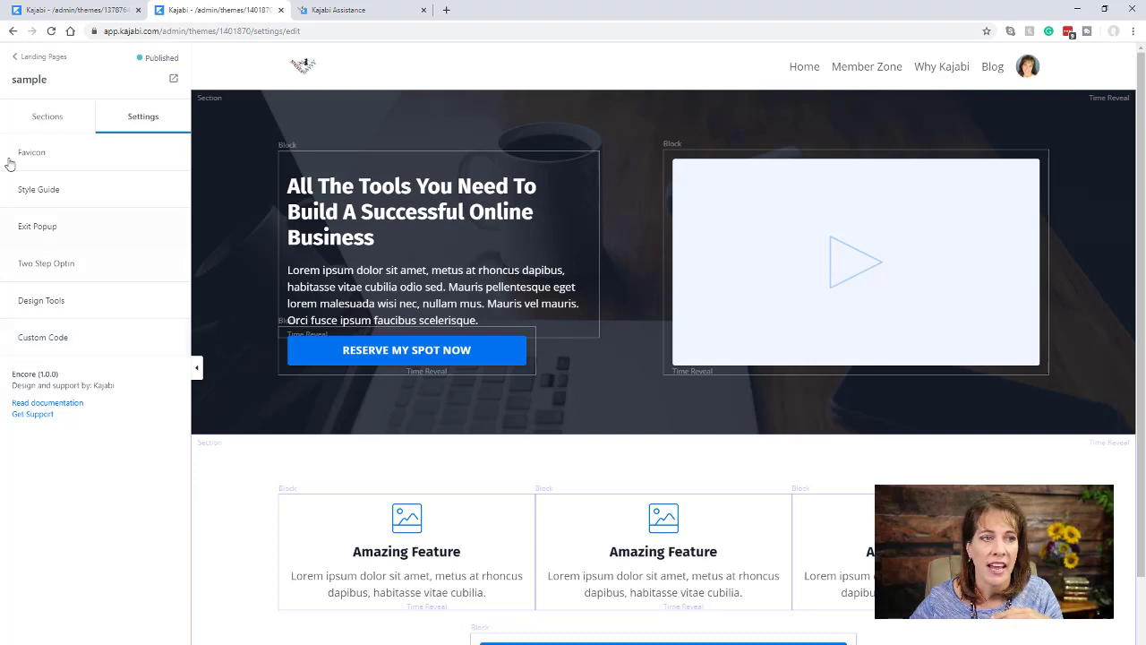
Open the page's header section for editing and expand its desktop layout options.
click(42, 120)
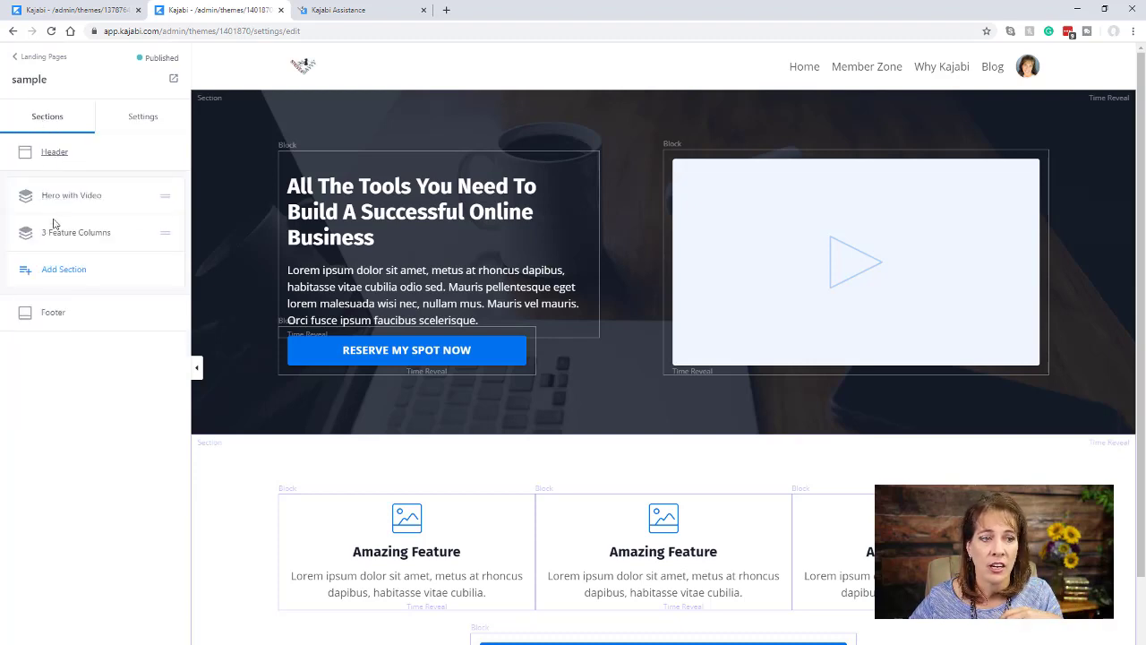
click(55, 156)
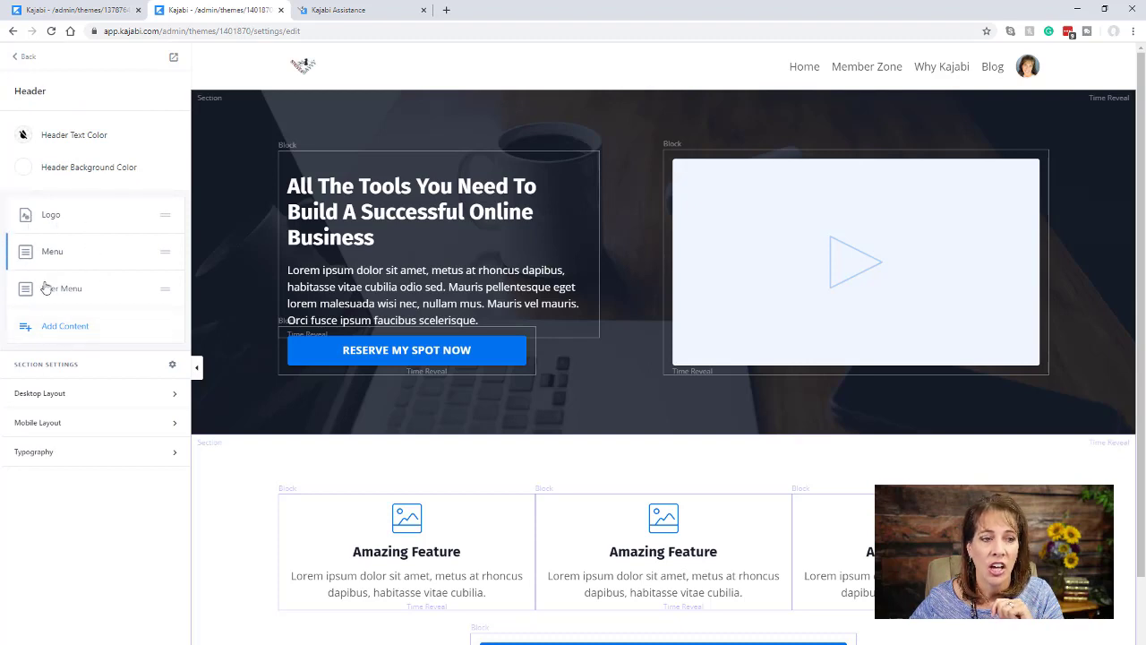
click(49, 394)
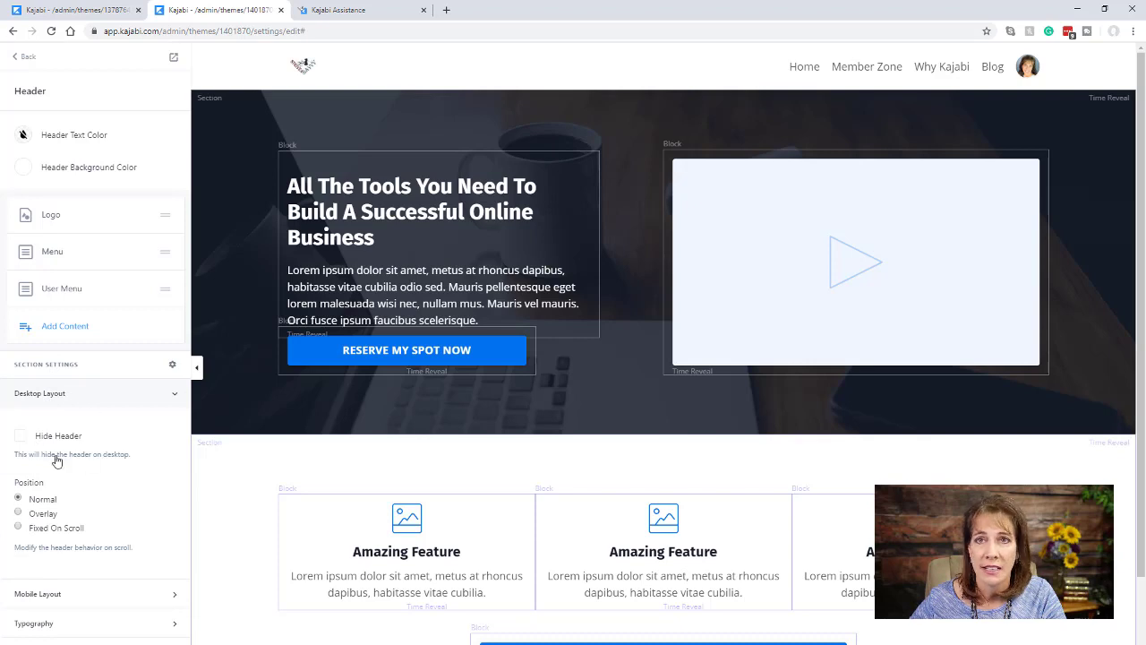
Try the Fixed On Scroll position for the desktop header and test it by scrolling the page preview.
click(18, 527)
scroll(236, 460, down, 1)
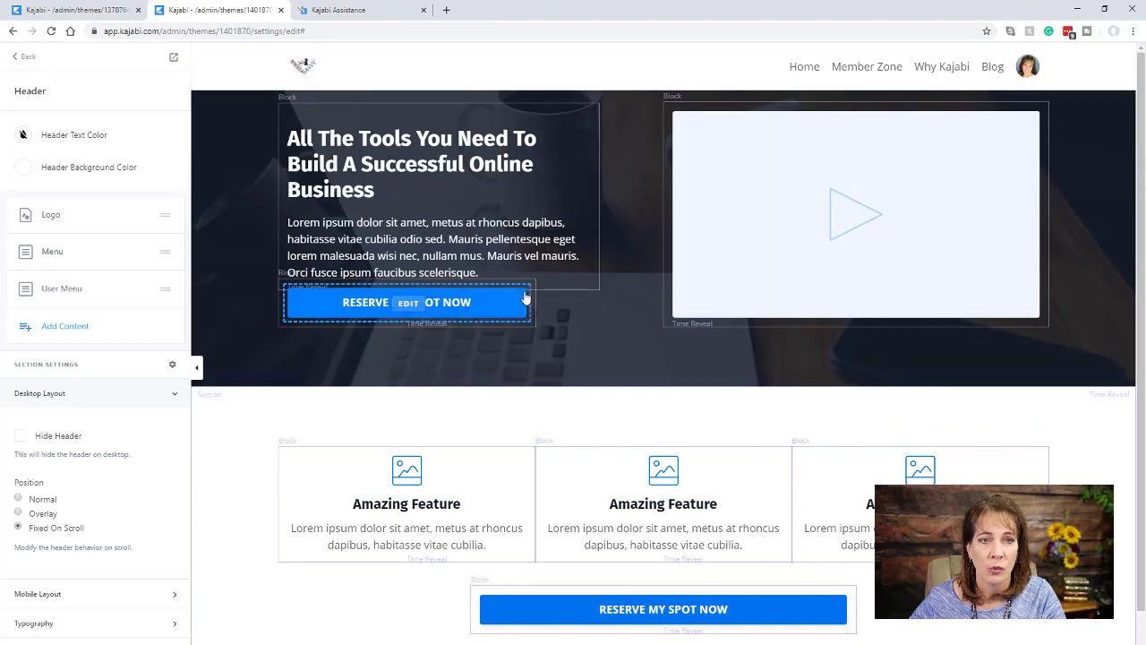
scroll(525, 300, down, 2)
scroll(525, 305, up, 1)
scroll(525, 303, down, 1)
scroll(525, 302, up, 1)
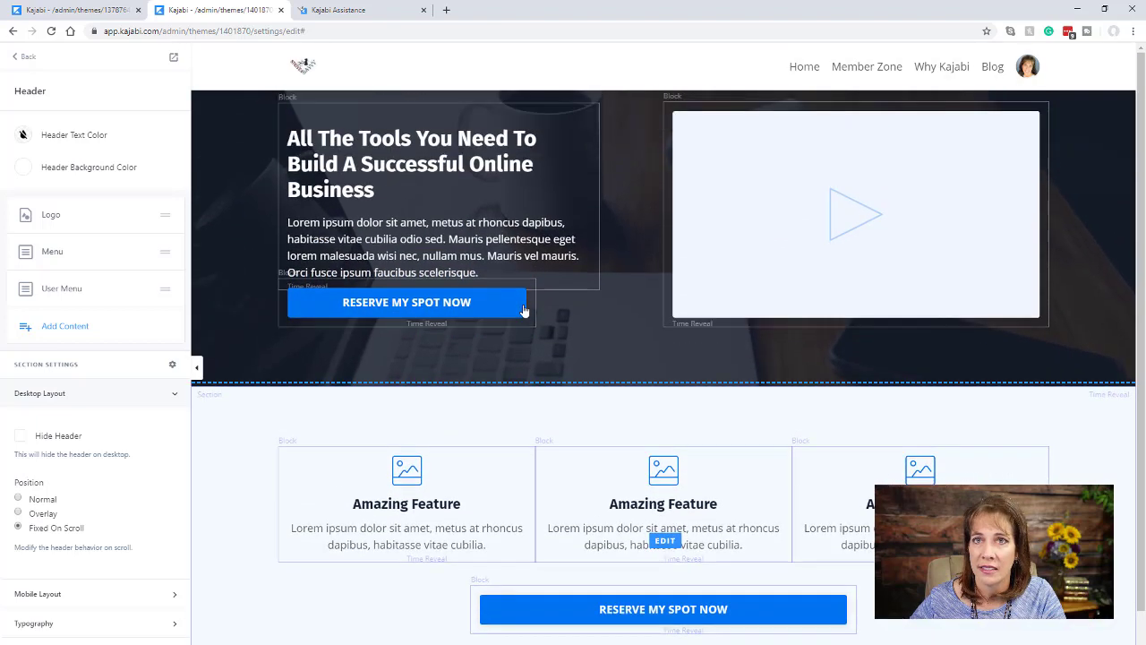
scroll(525, 311, down, 1)
scroll(525, 310, up, 1)
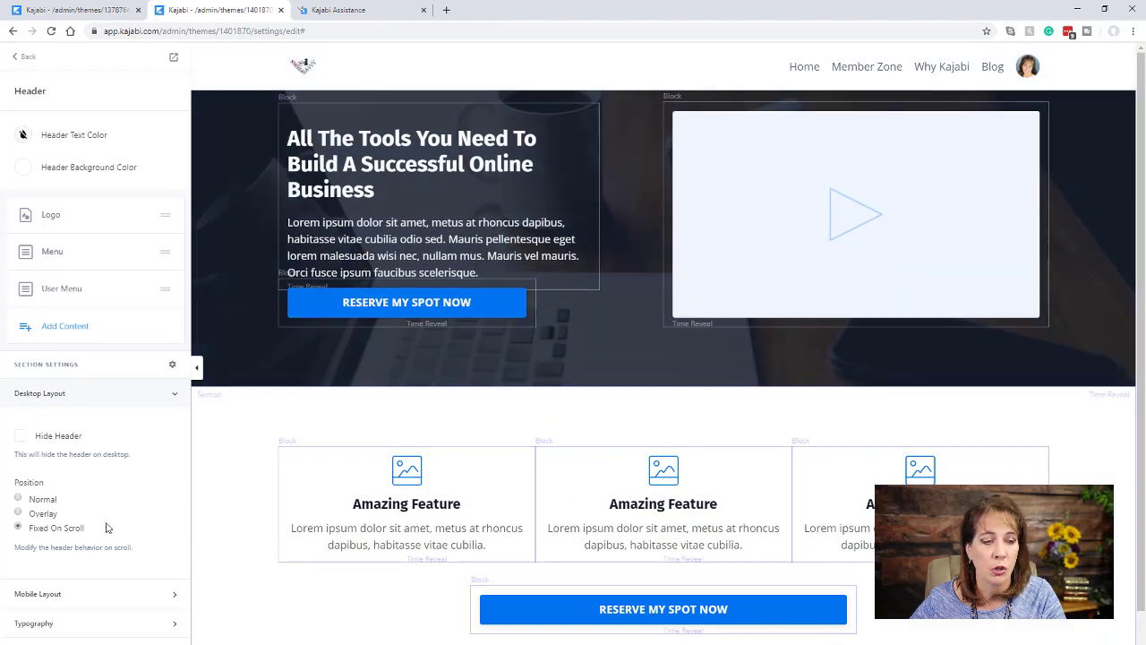
Try the Overlay position for the desktop header, test it in the preview, and set the position back to Normal.
click(18, 513)
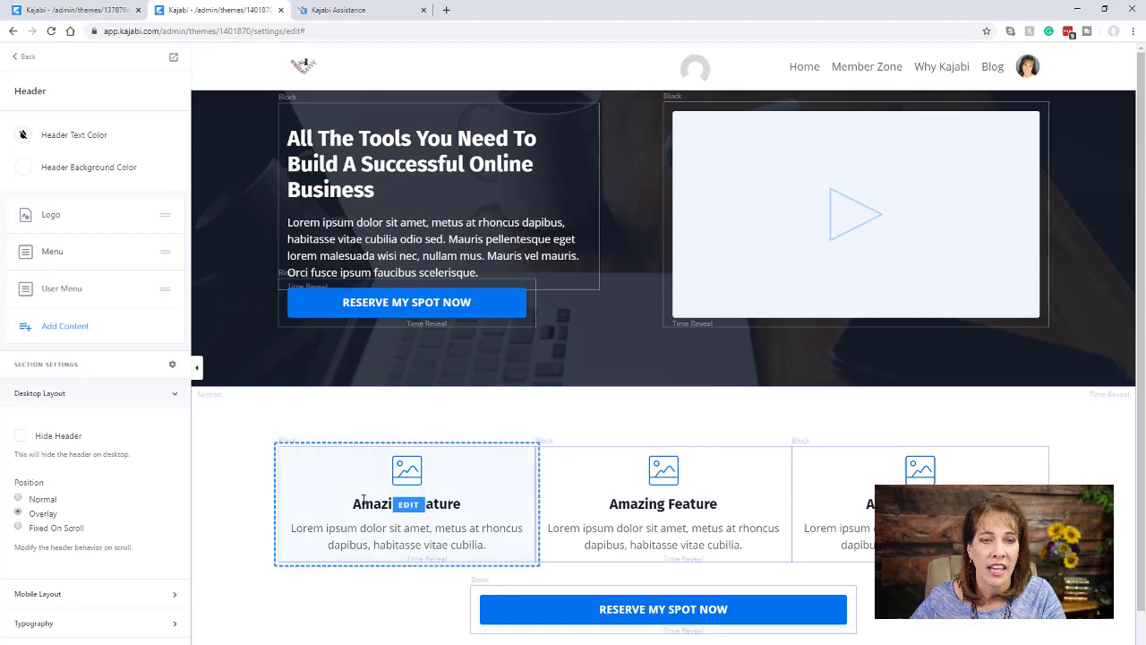
scroll(377, 491, down, 1)
scroll(377, 492, up, 1)
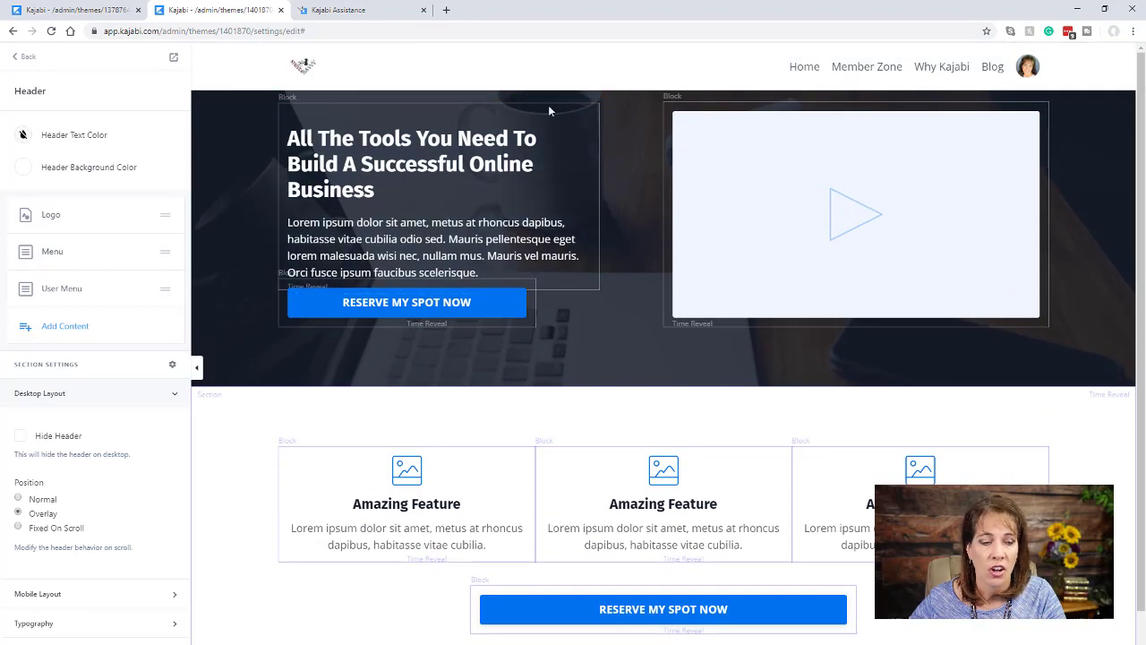
click(18, 498)
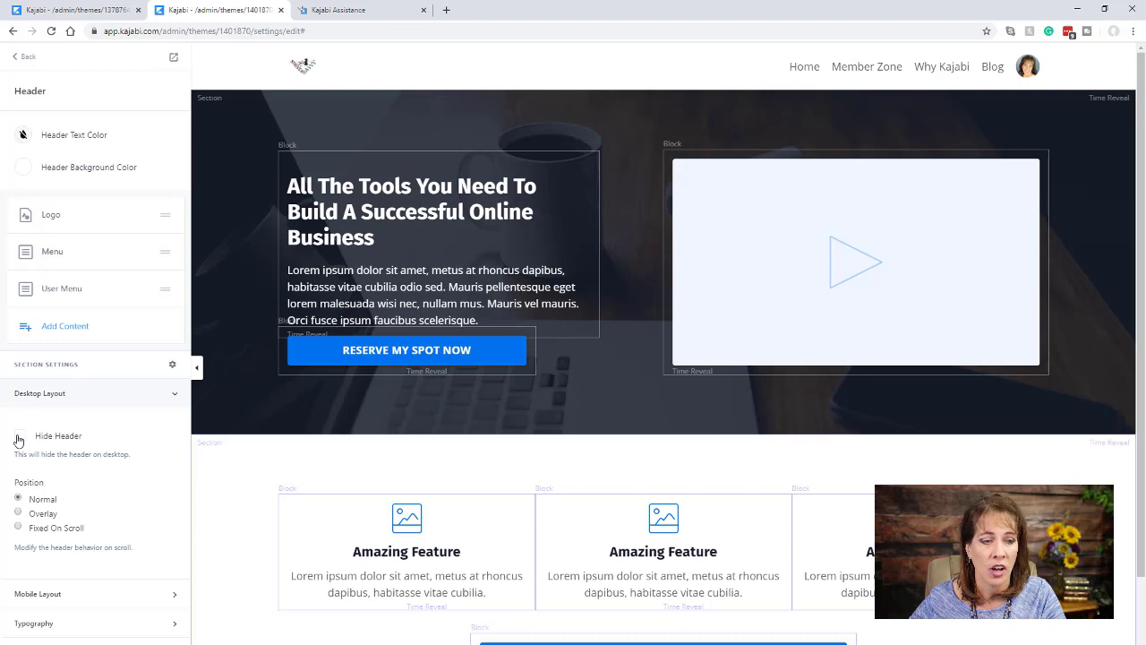
click(174, 395)
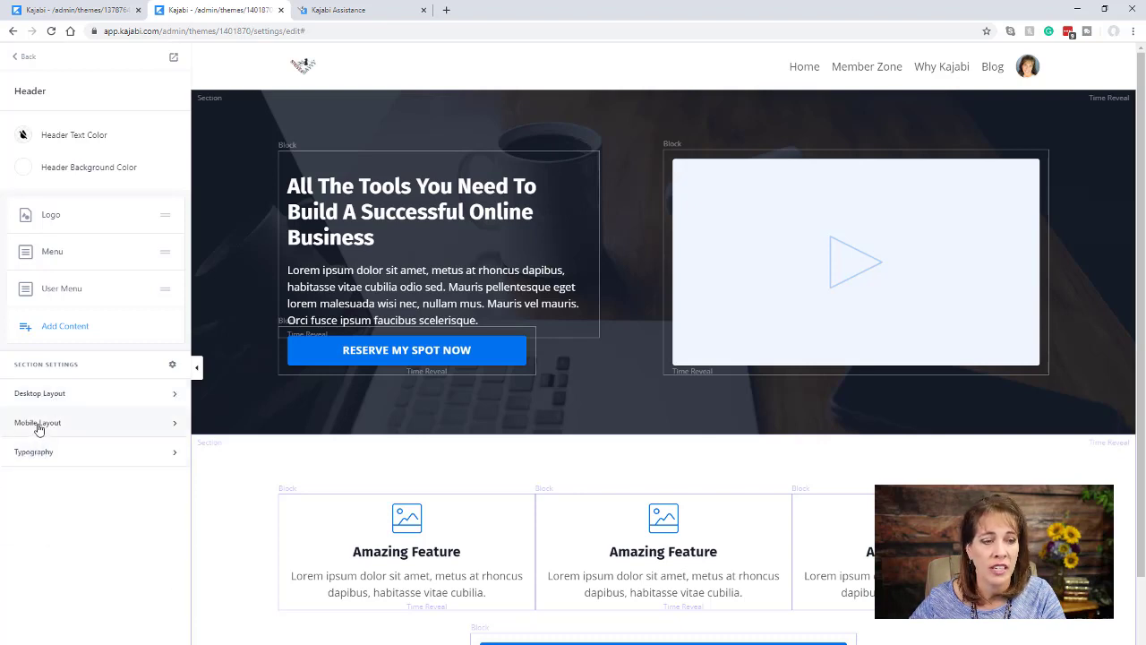
Review the header's mobile layout settings, including the Menu Text Alignment choices.
click(37, 426)
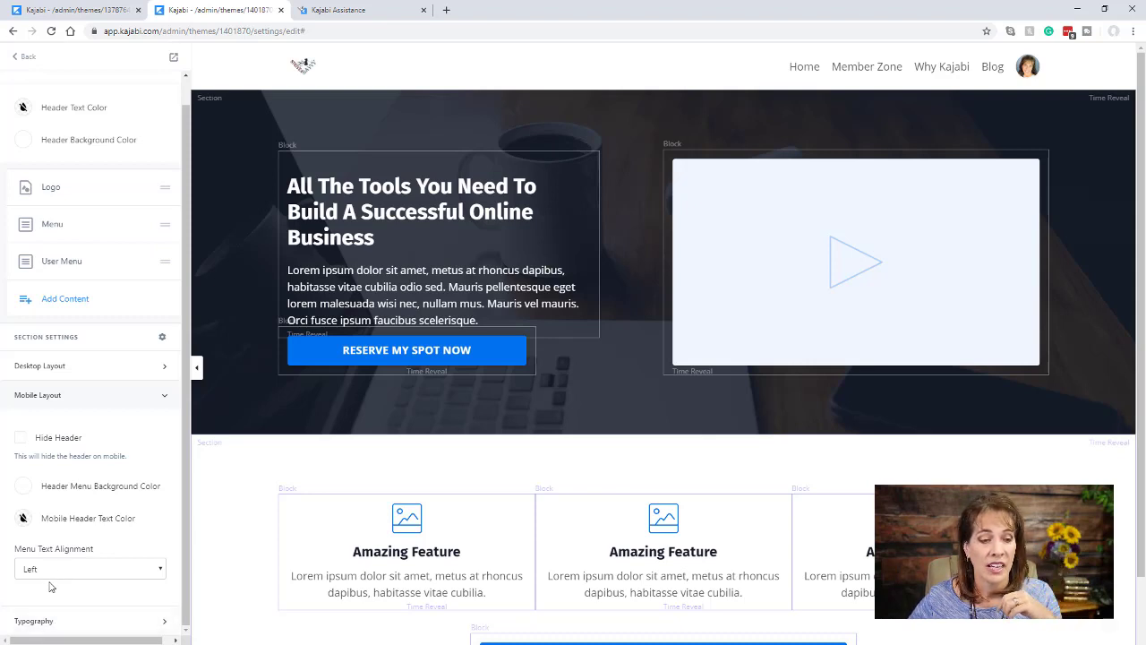
click(52, 573)
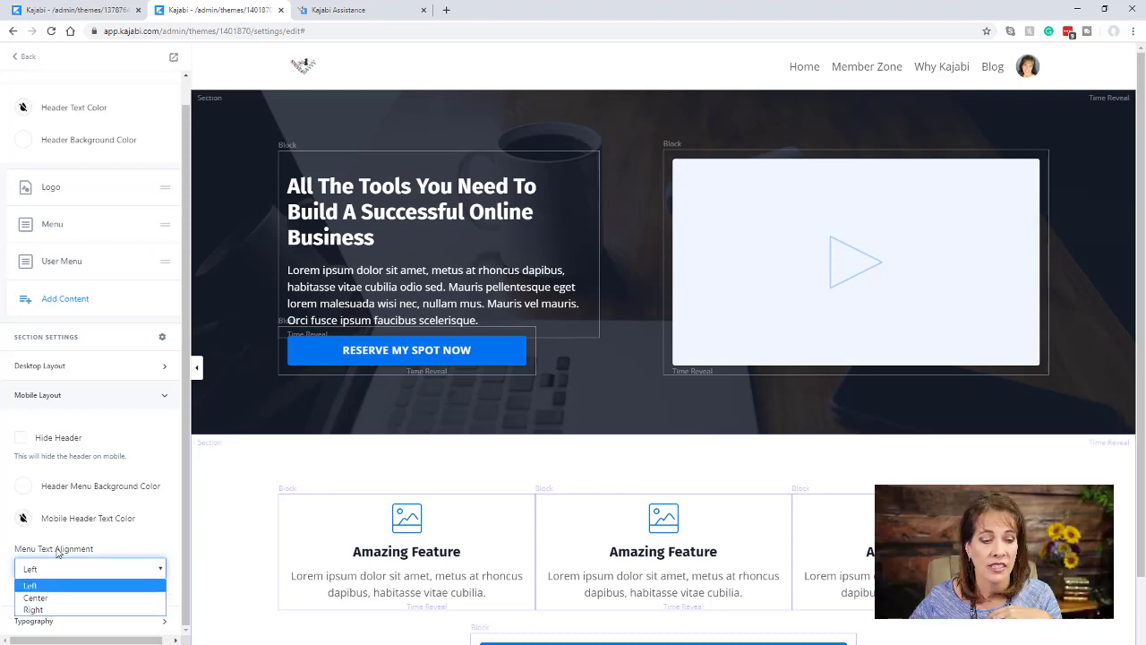
click(57, 552)
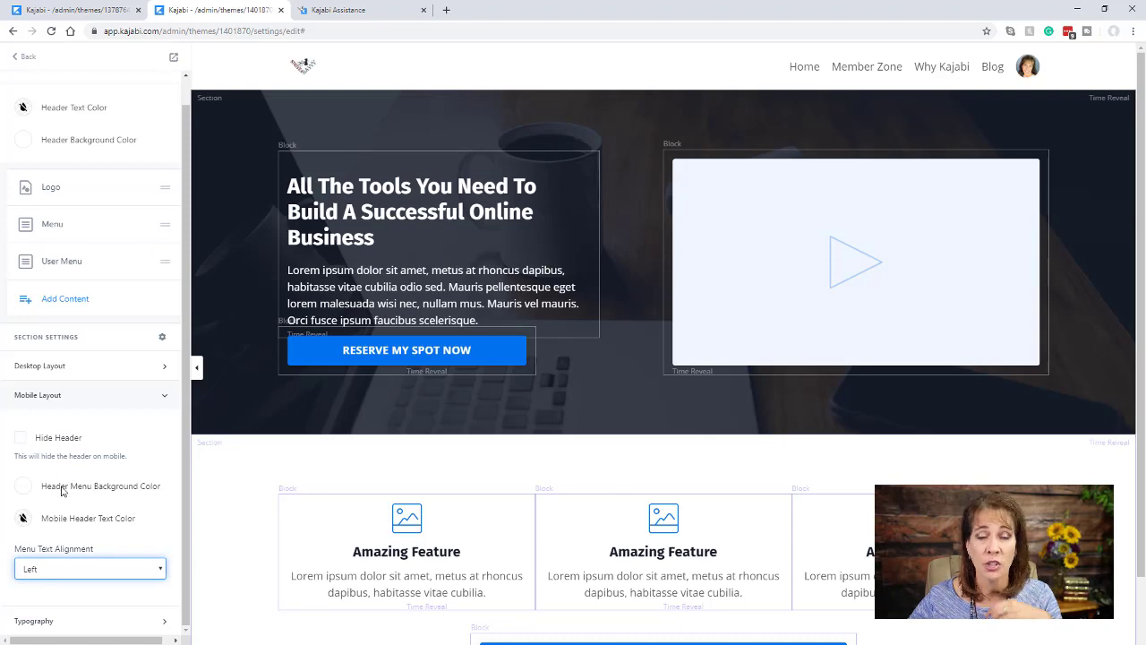
click(165, 395)
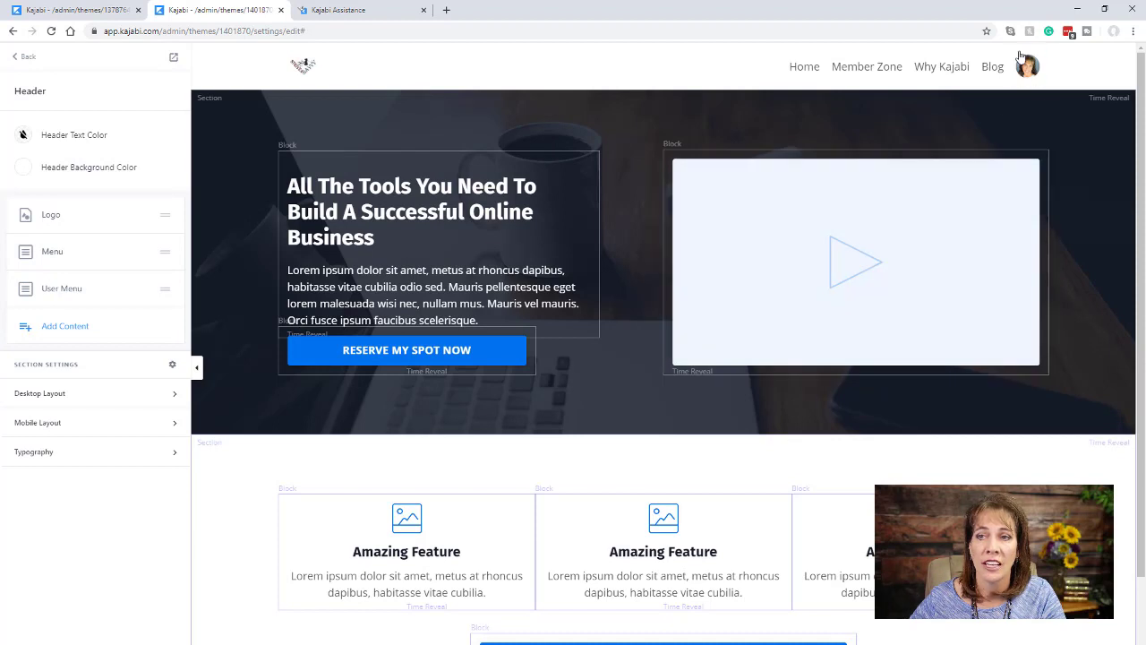
Delete the User Menu block from the header.
click(61, 292)
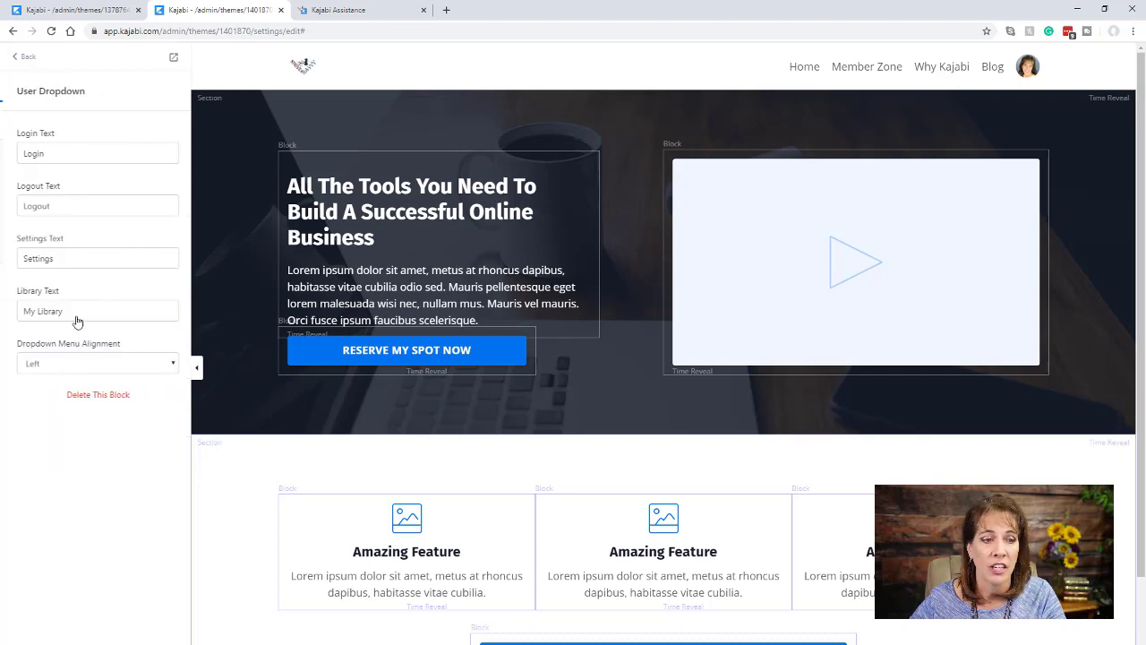
click(96, 395)
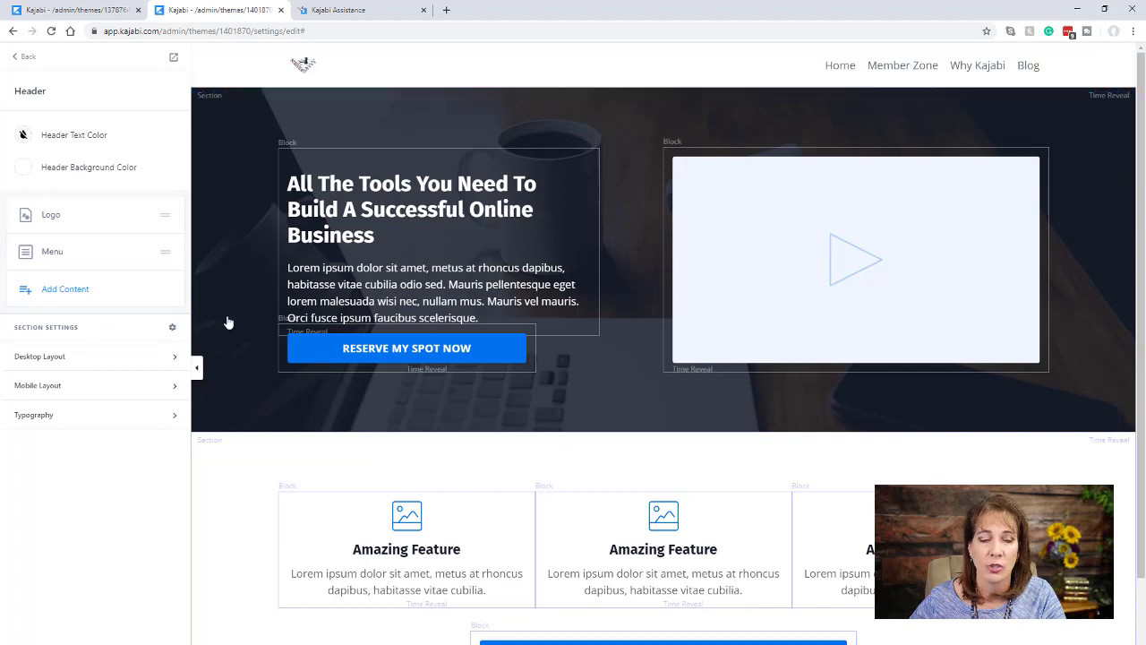
Try adding an Announcement block to the header, and delete that block again.
click(71, 297)
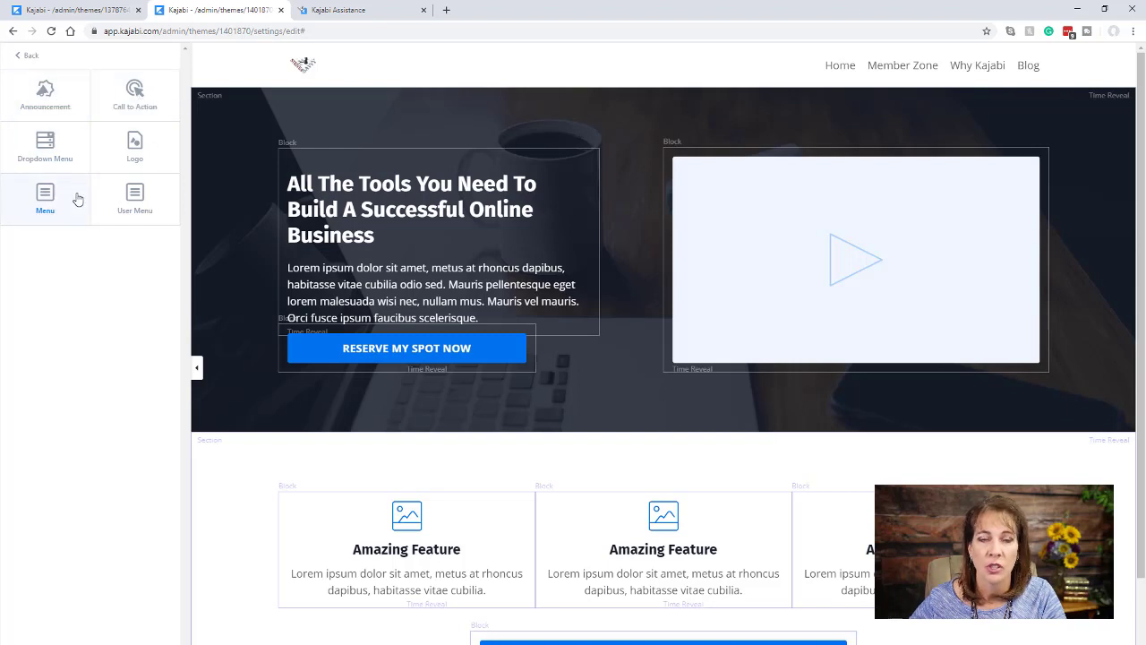
click(45, 97)
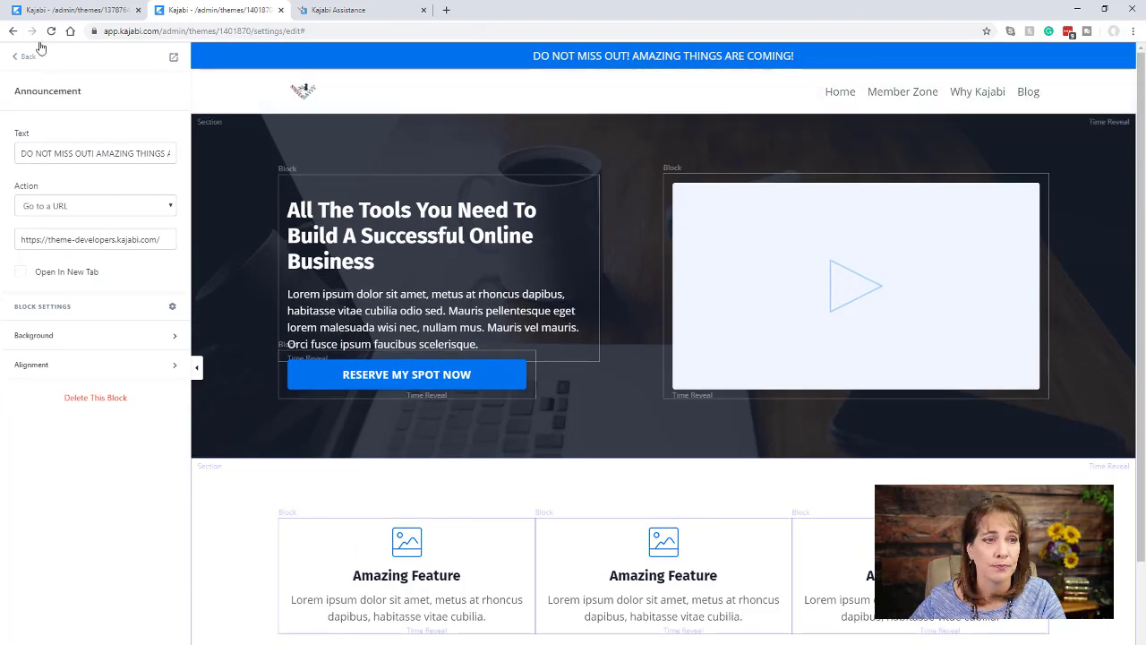
click(101, 398)
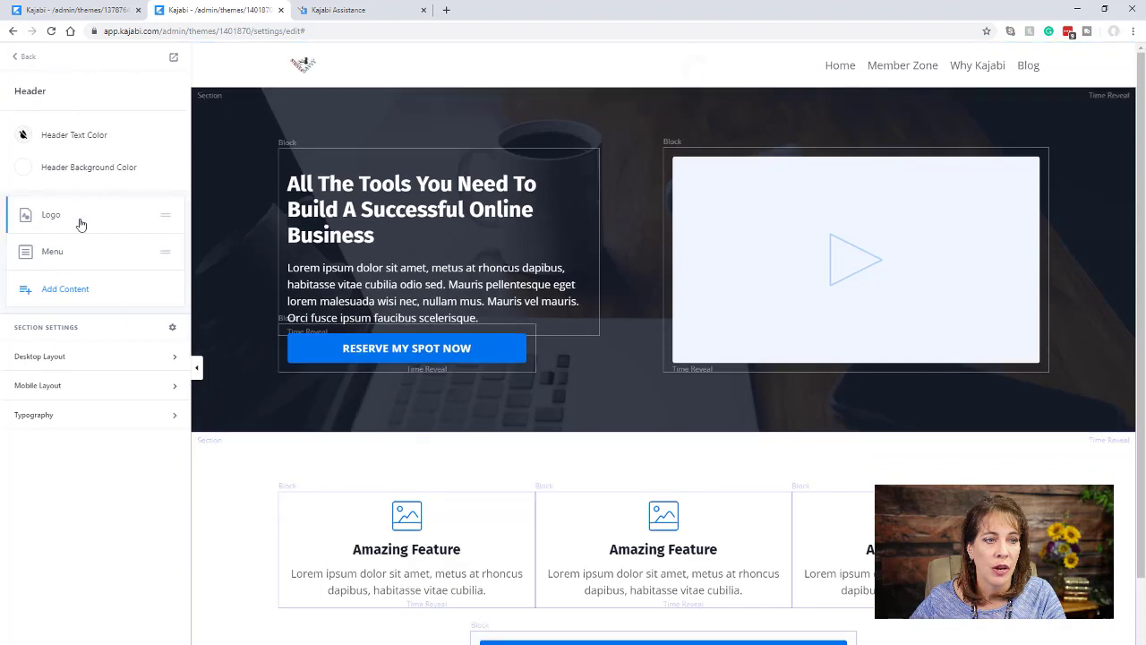
Add a Dropdown Menu block to the header and set its dropdown text to Services.
click(62, 290)
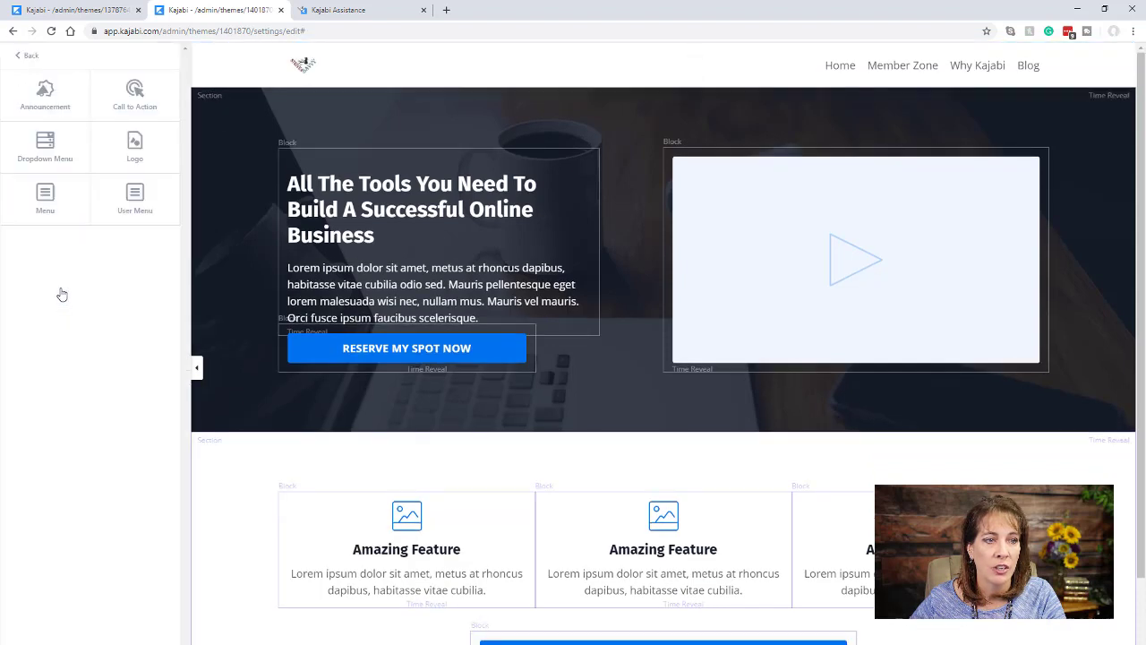
click(45, 149)
drag(81, 164, 1, 162)
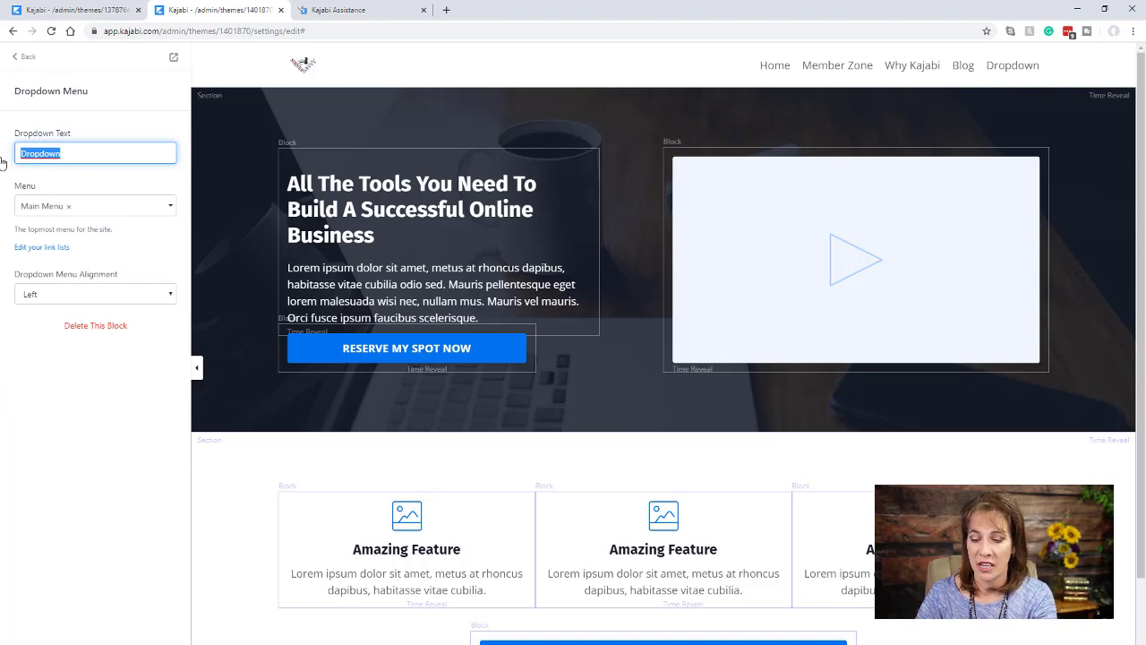
text(S)
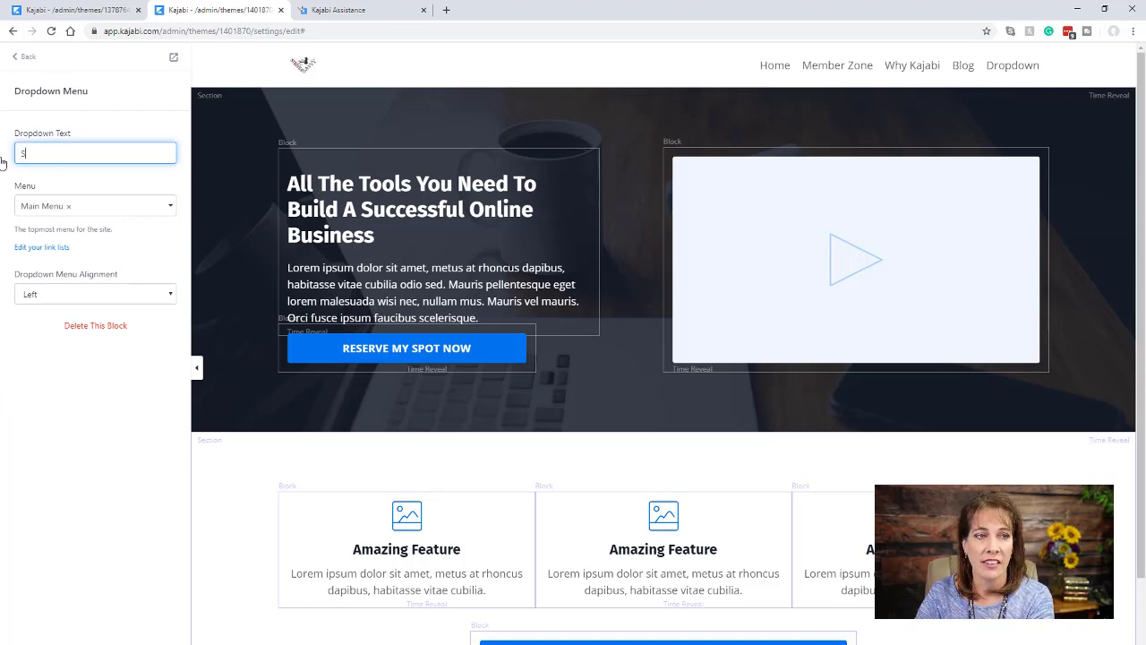
text(ervices)
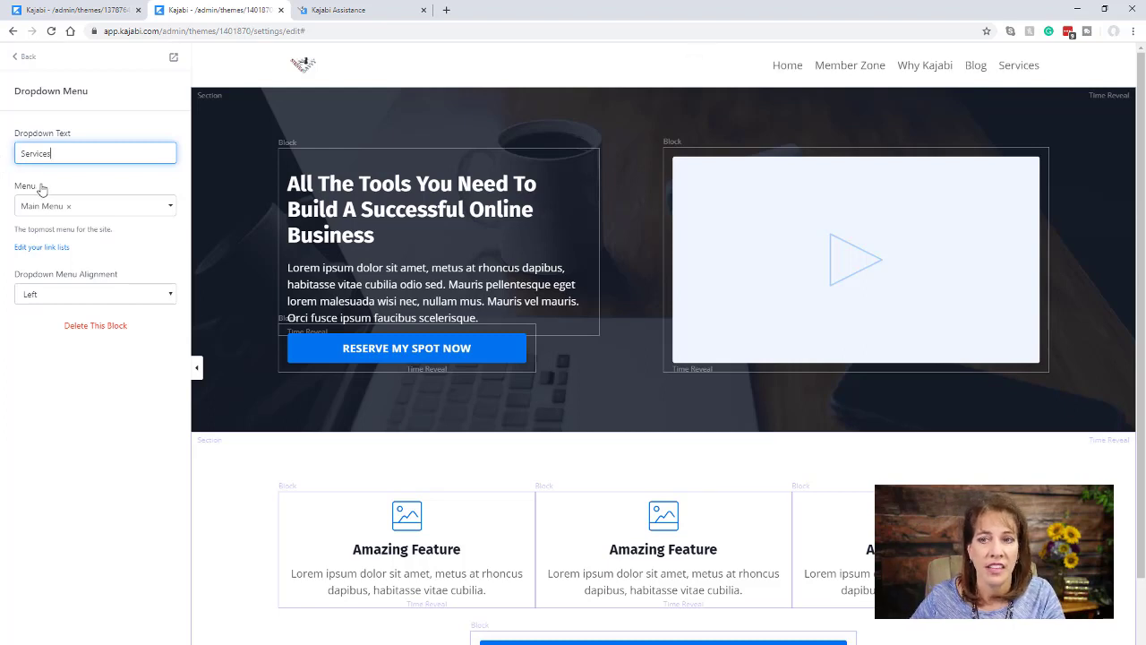
Assign the Services menu to the header's dropdown block and return to the page's section list.
click(74, 207)
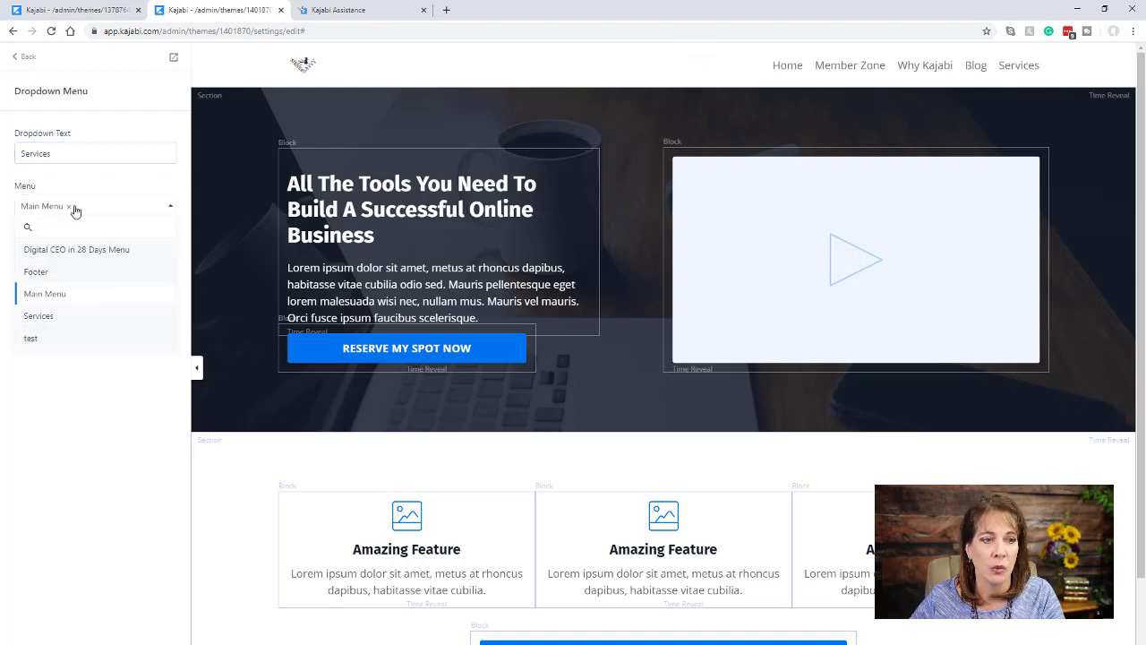
click(38, 316)
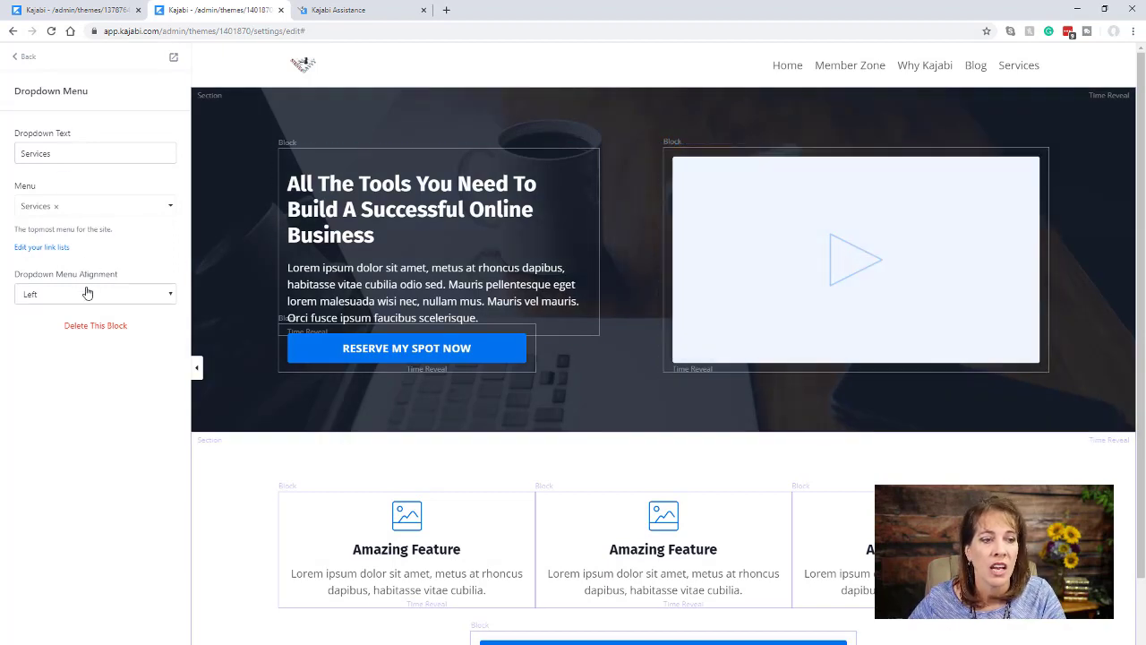
click(27, 56)
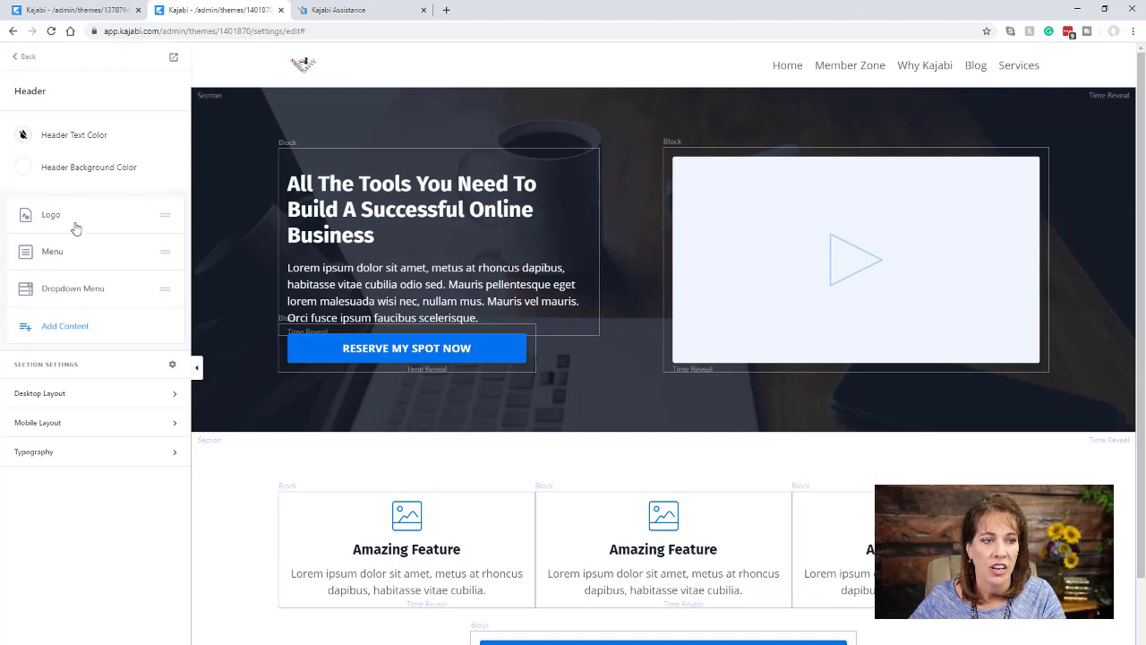
click(26, 57)
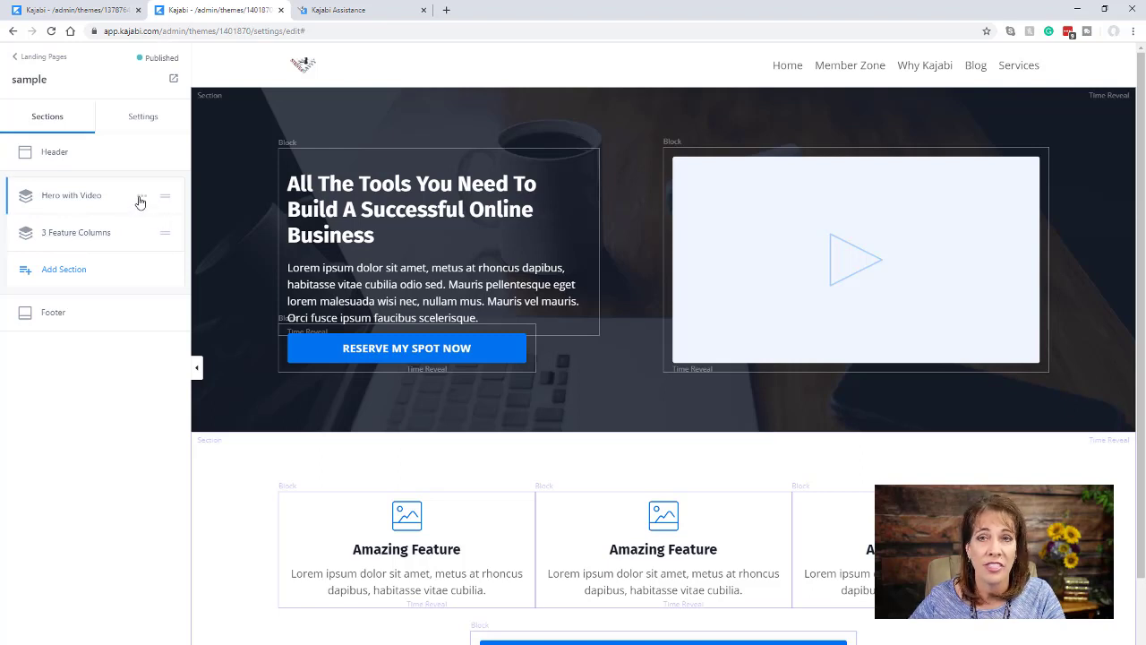
Check the Hero with Video section's options, open the library of new sections, and preview the 3 Column Text section.
mouse_move(165, 196)
mouse_down()
mouse_move(166, 245)
mouse_move(169, 196)
mouse_up()
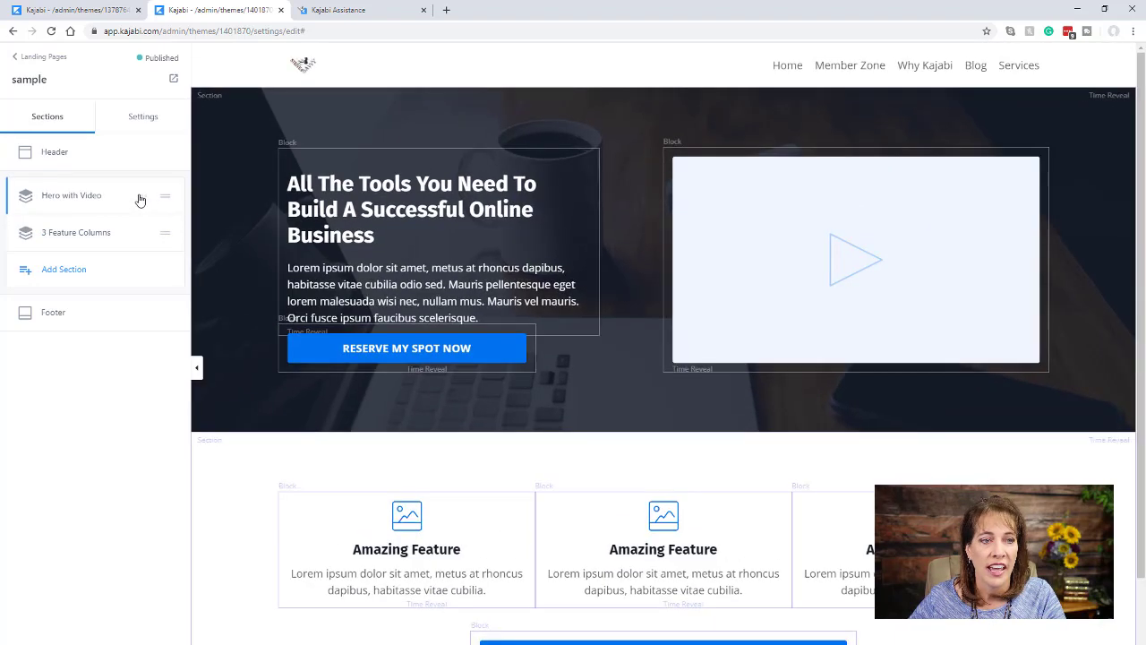
click(142, 198)
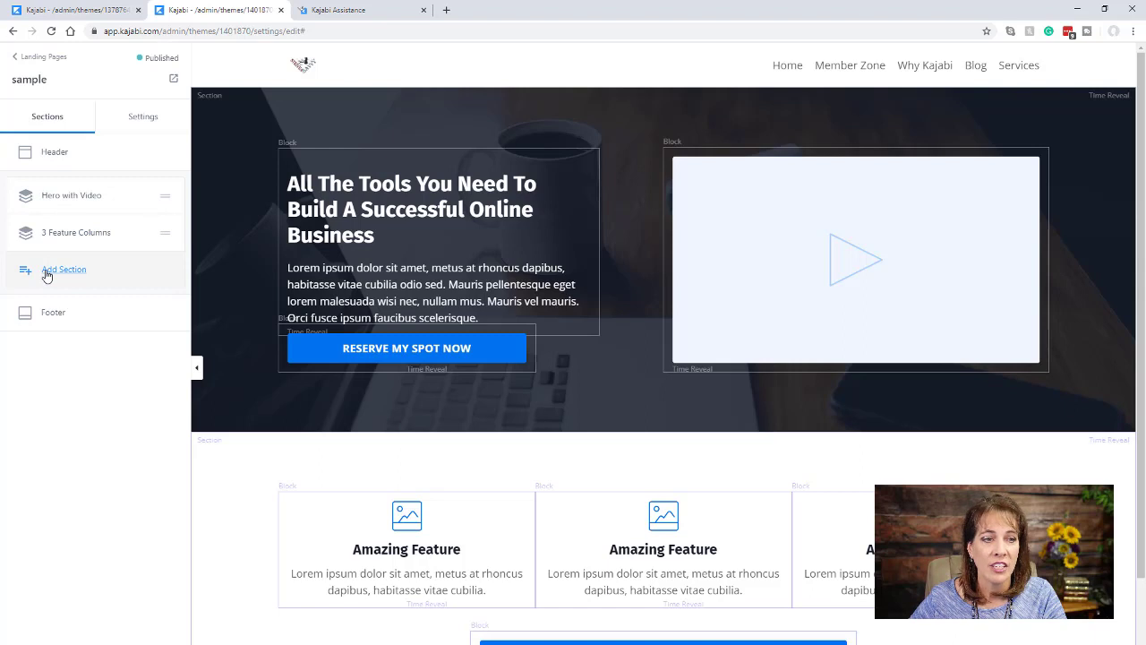
click(50, 270)
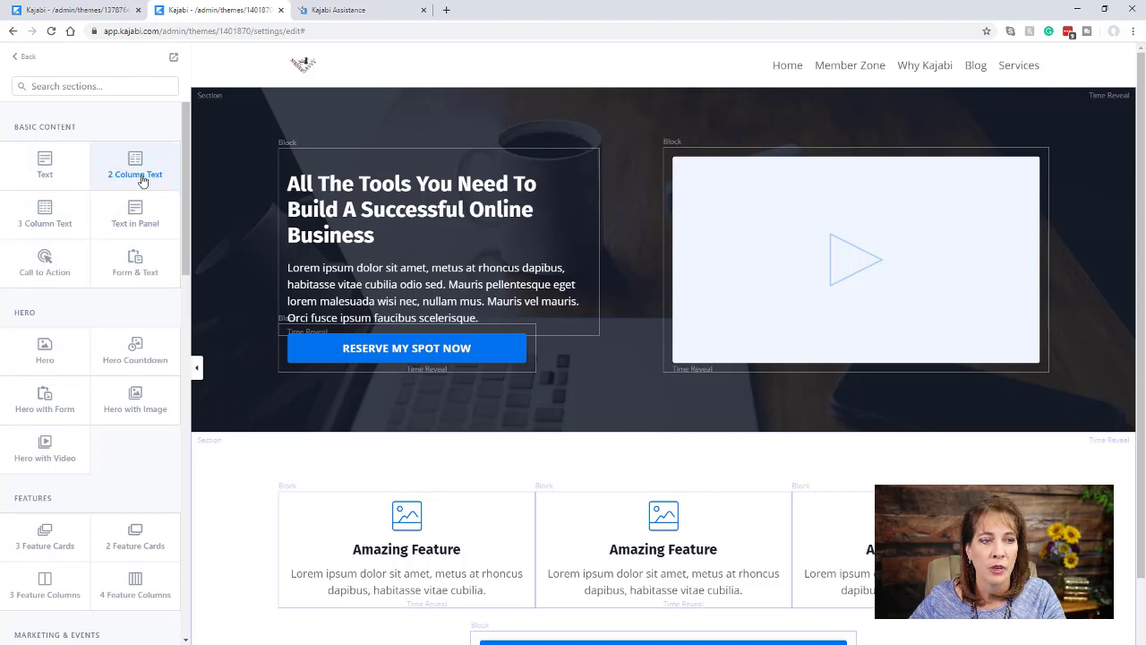
click(47, 218)
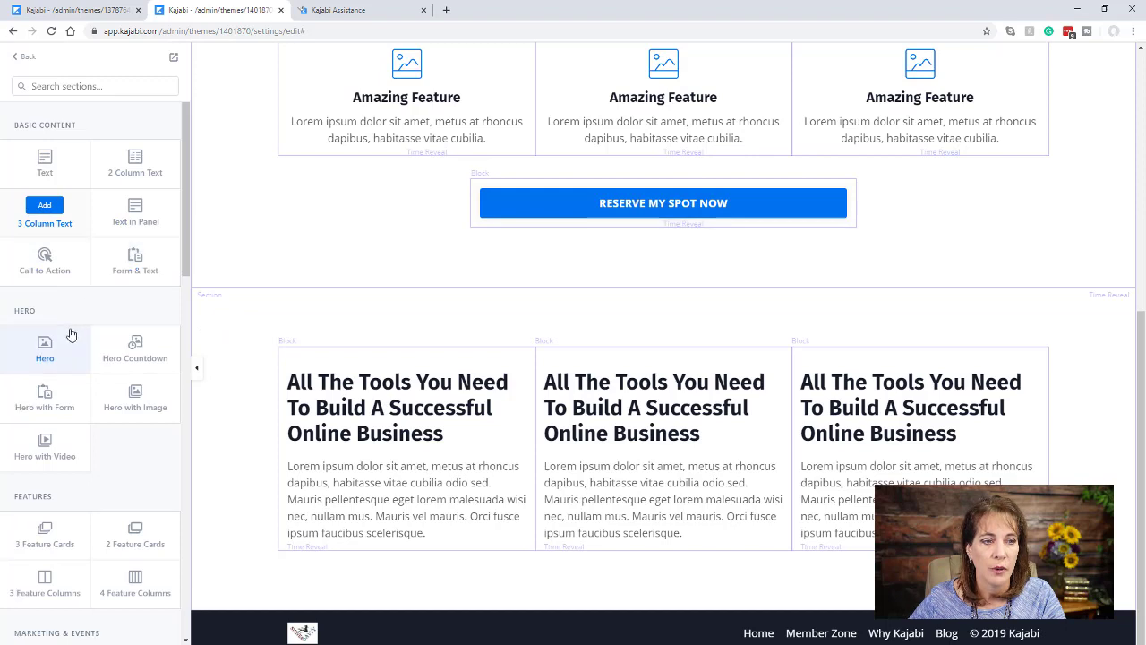
scroll(69, 333, down, 1)
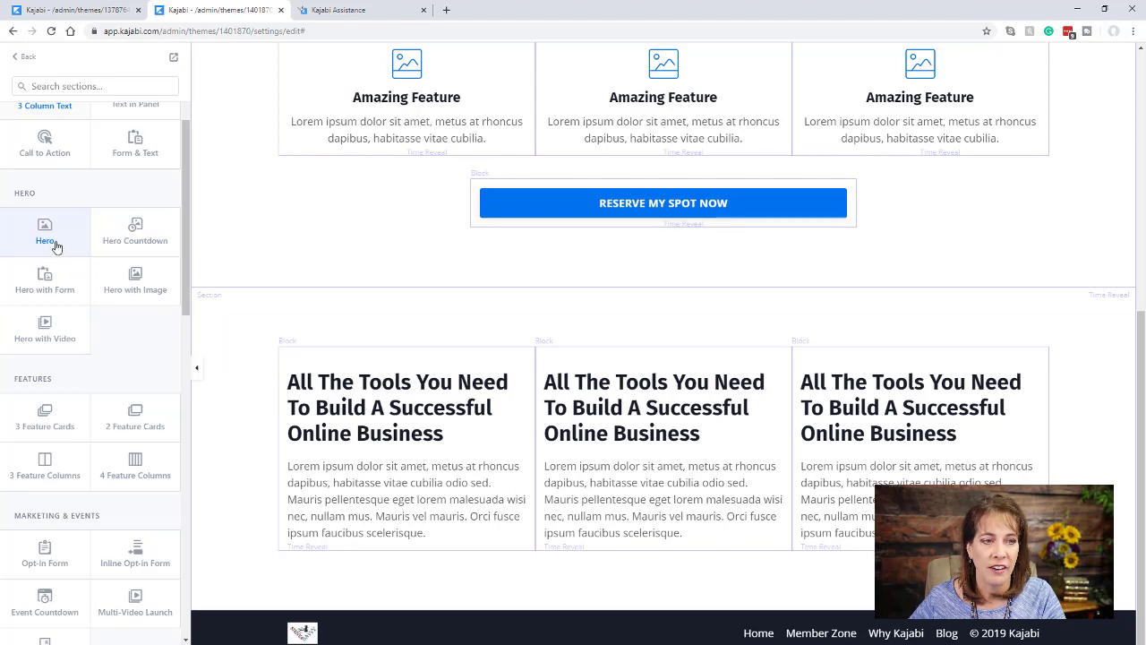
Preview the Hero Countdown, Hero with Form, Hero with Image and Hero with Video sections on the page.
click(136, 226)
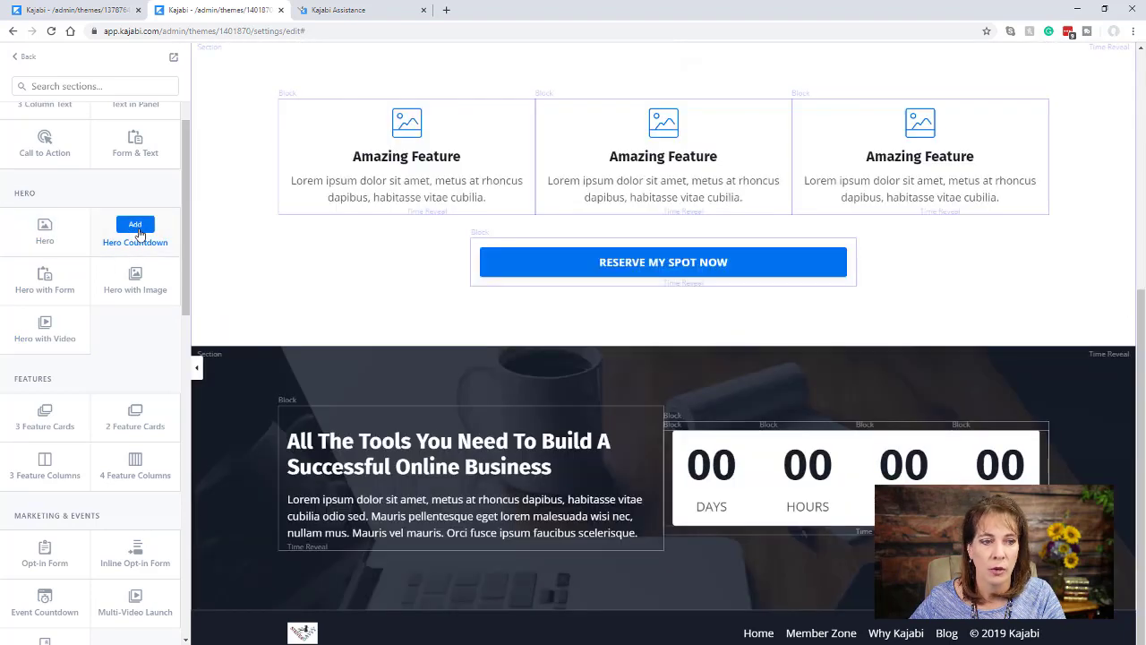
click(51, 284)
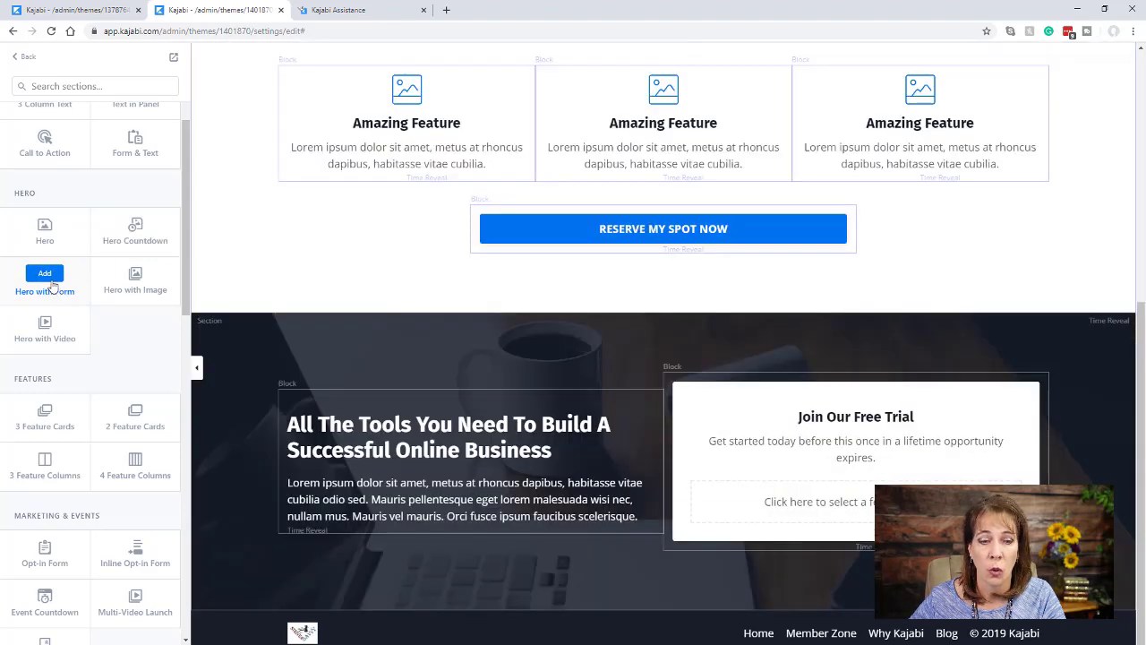
click(136, 285)
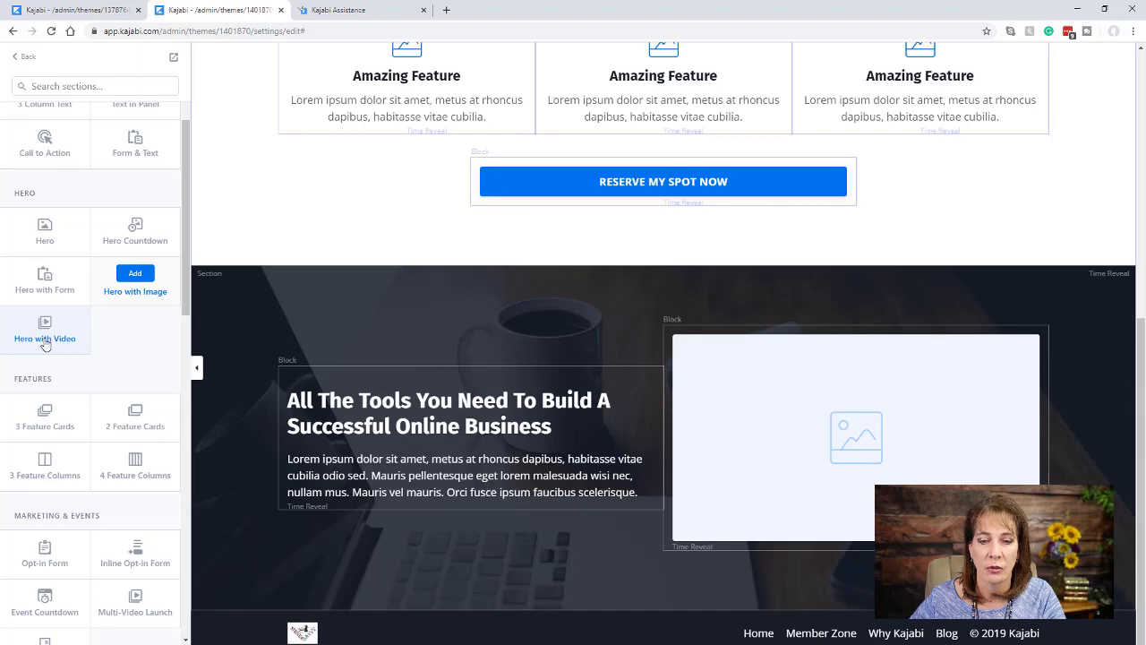
click(45, 344)
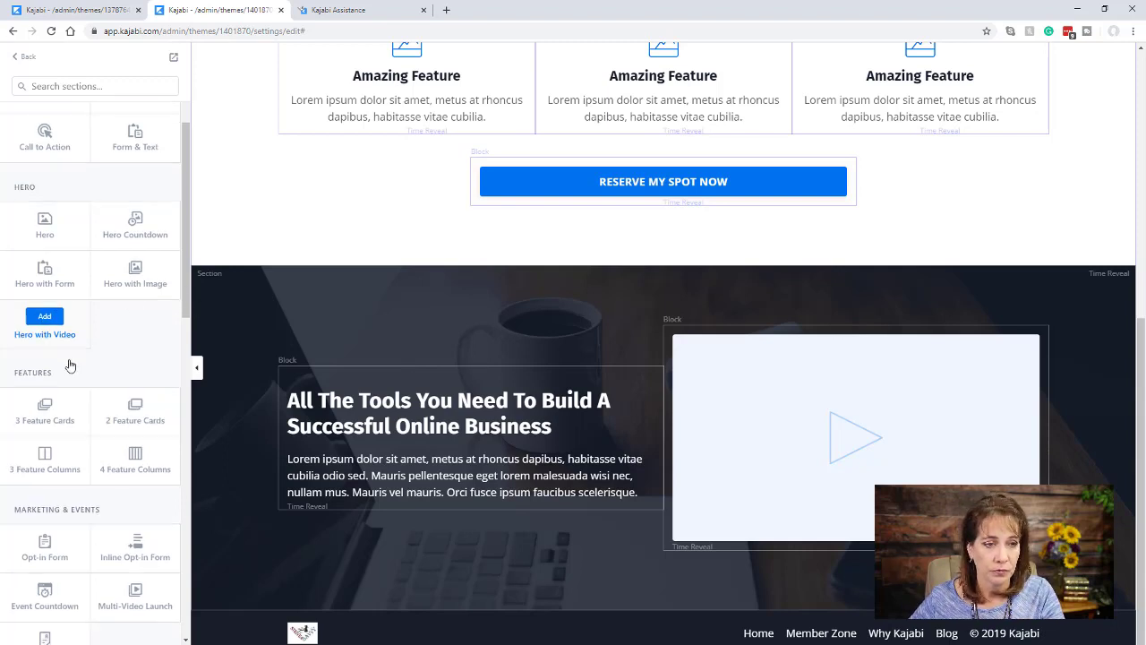
Browse the section library's Features, Marketing & Events, Images and Videos categories down to Offers & Pricing.
scroll(54, 286, down, 3)
scroll(240, 281, up, 2)
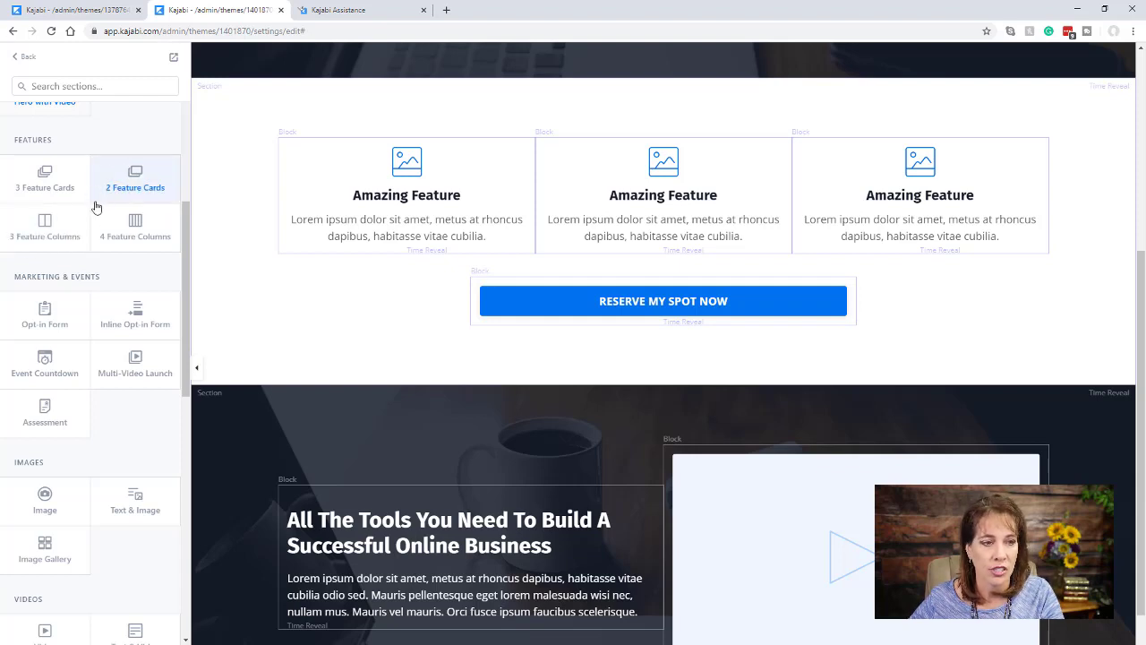
scroll(97, 207, down, 1)
scroll(97, 207, down, 2)
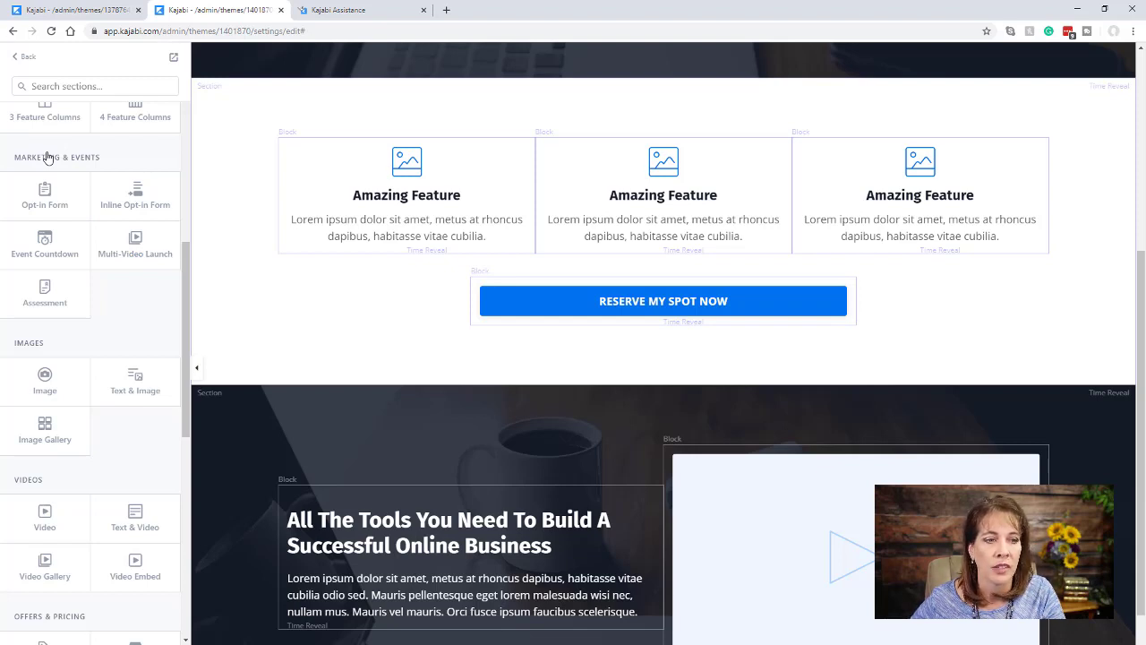
scroll(47, 157, down, 2)
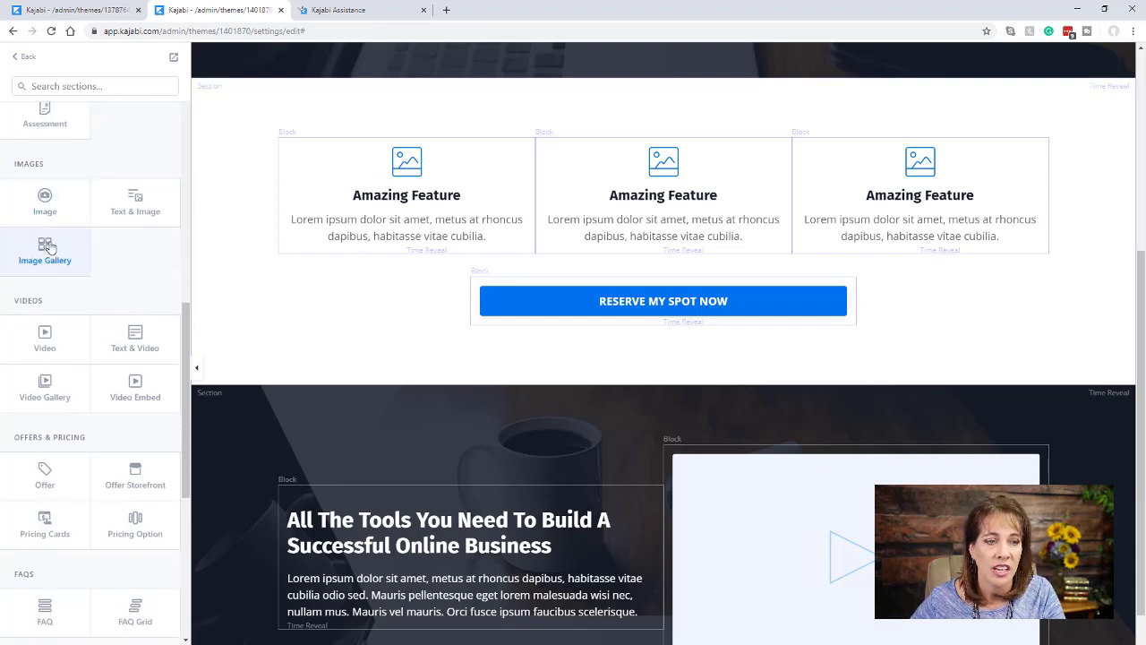
scroll(54, 233, down, 2)
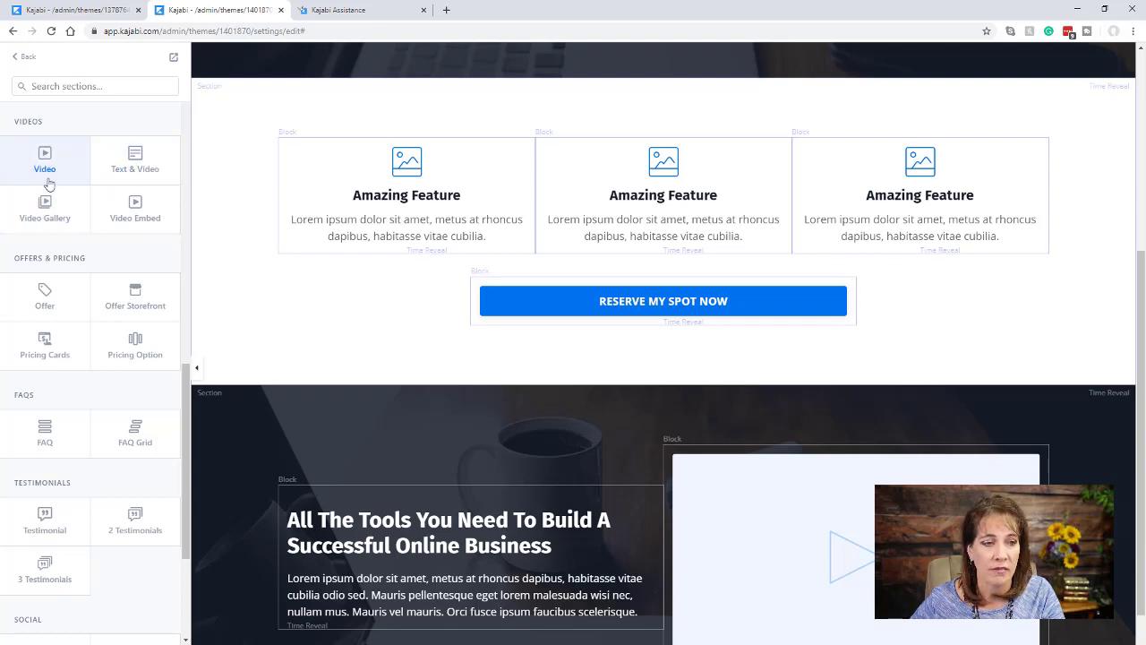
scroll(49, 184, down, 2)
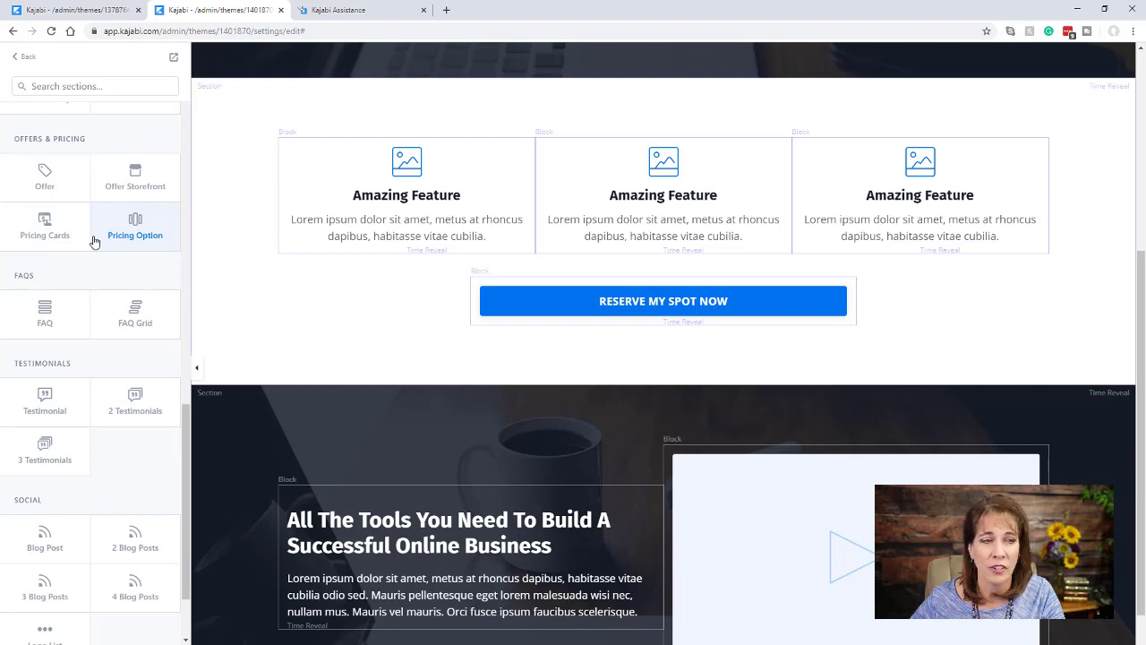
Preview the Offer, Offer Storefront, Pricing Cards and Pricing Option sections on the page.
click(43, 172)
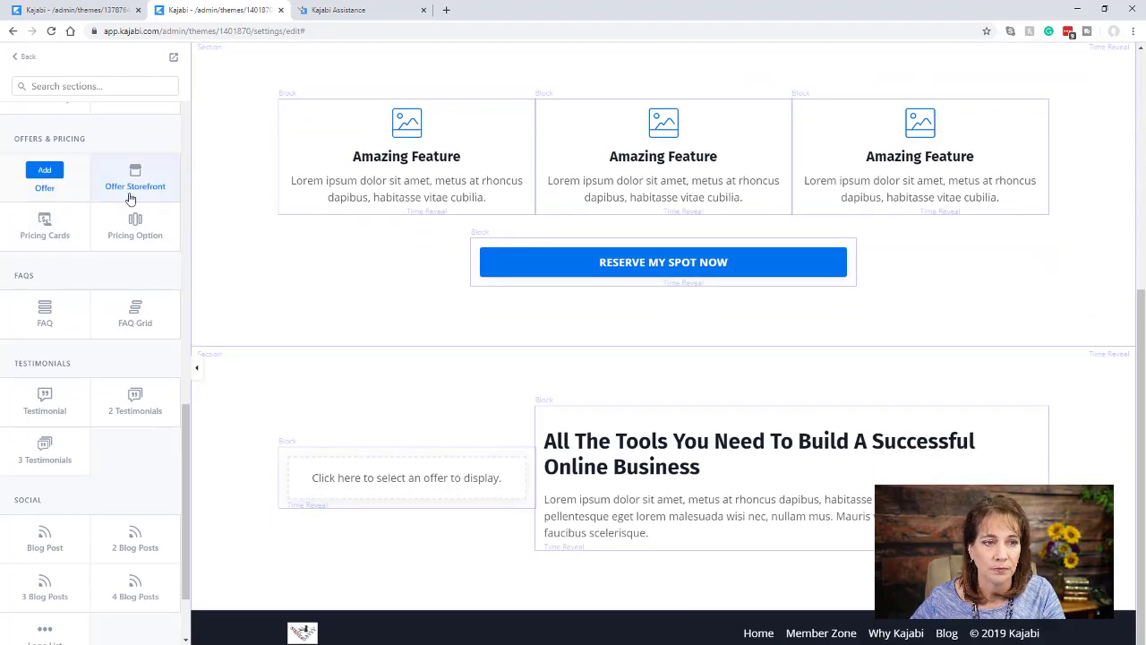
click(136, 184)
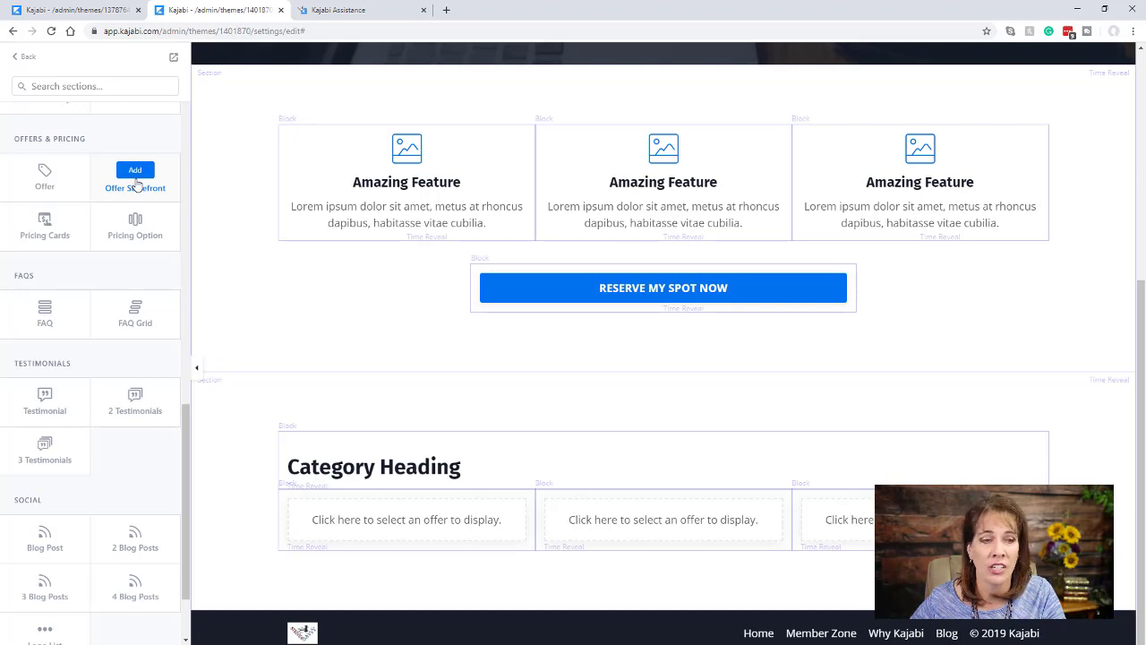
click(43, 224)
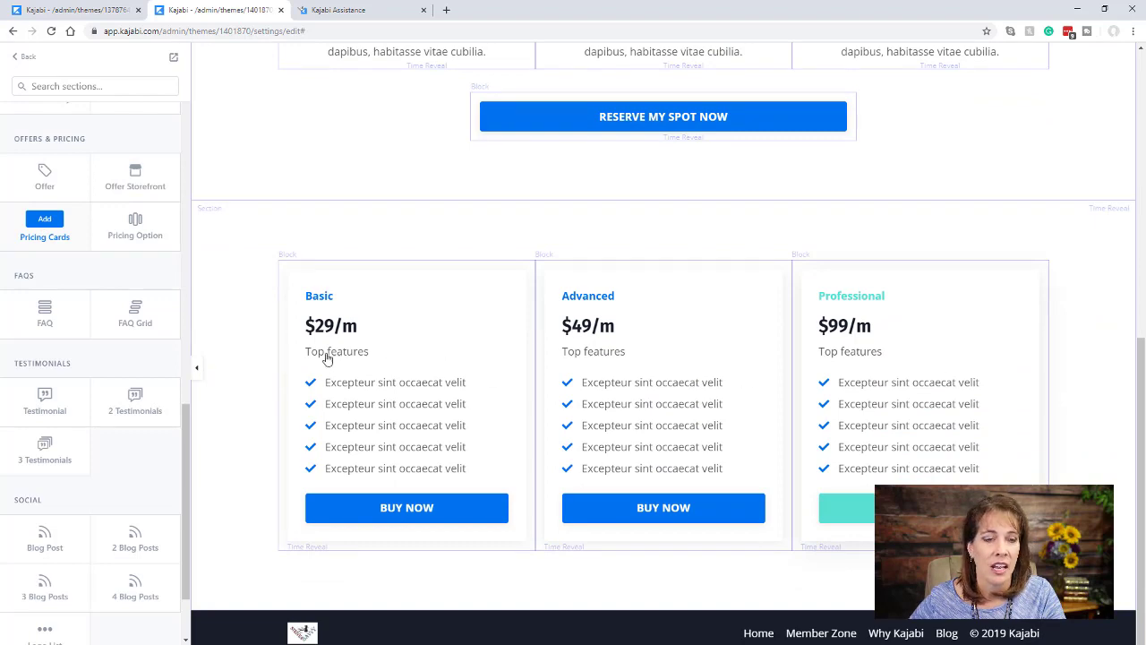
click(140, 231)
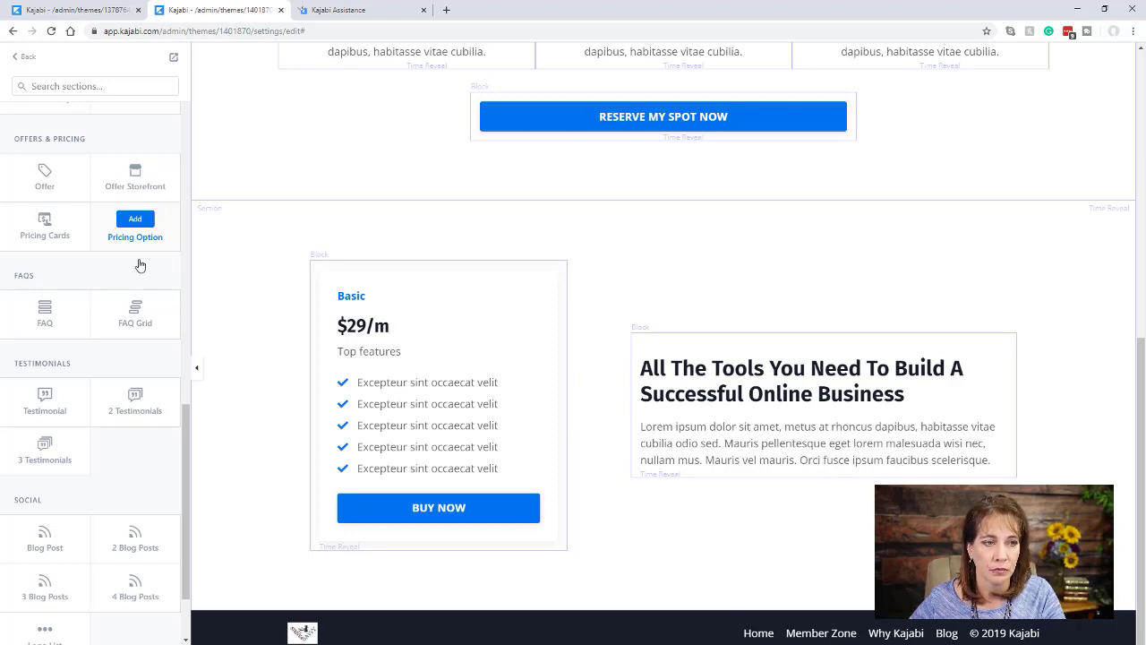
Preview the FAQ, 2 Testimonials and FAQ Grid sections on the page.
scroll(140, 265, down, 2)
click(47, 228)
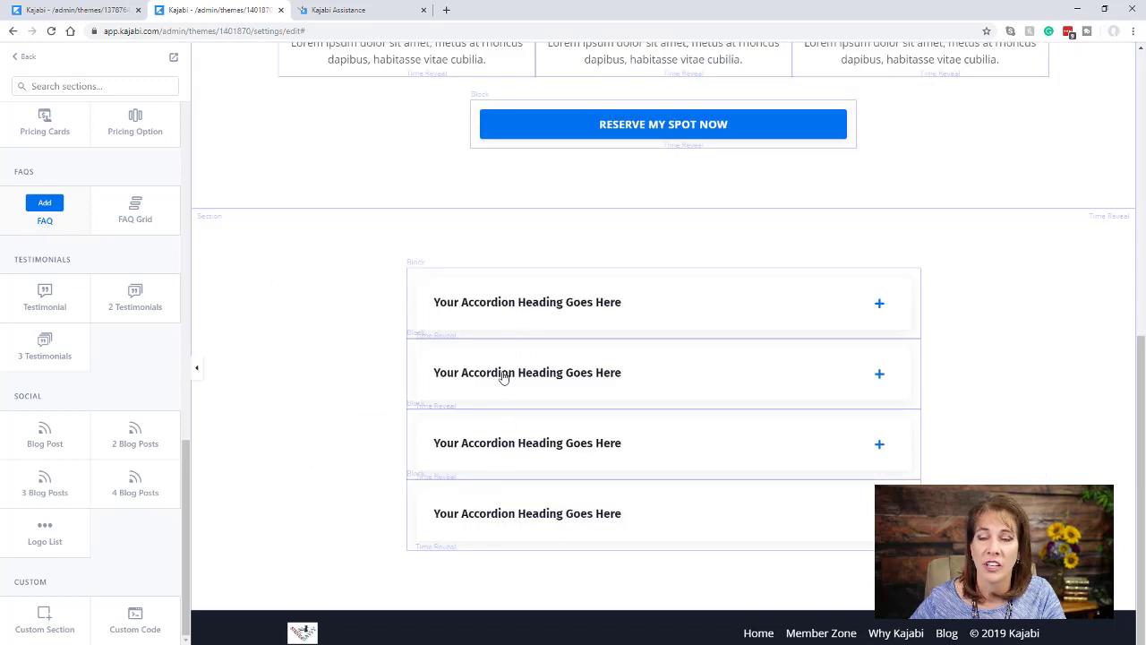
click(149, 306)
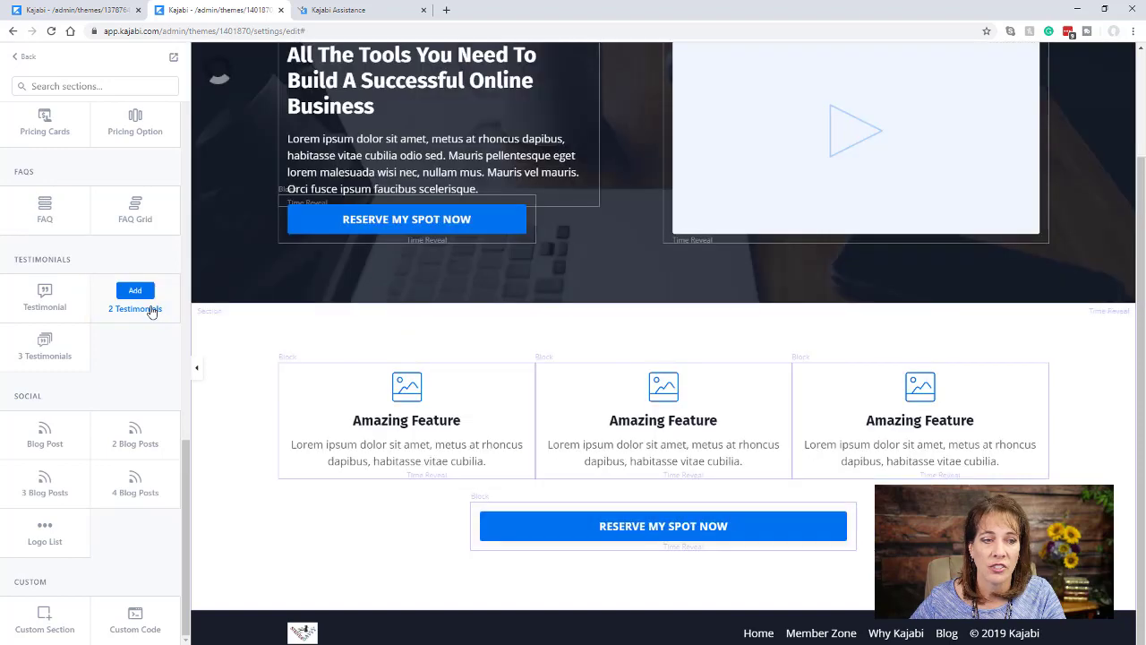
click(141, 223)
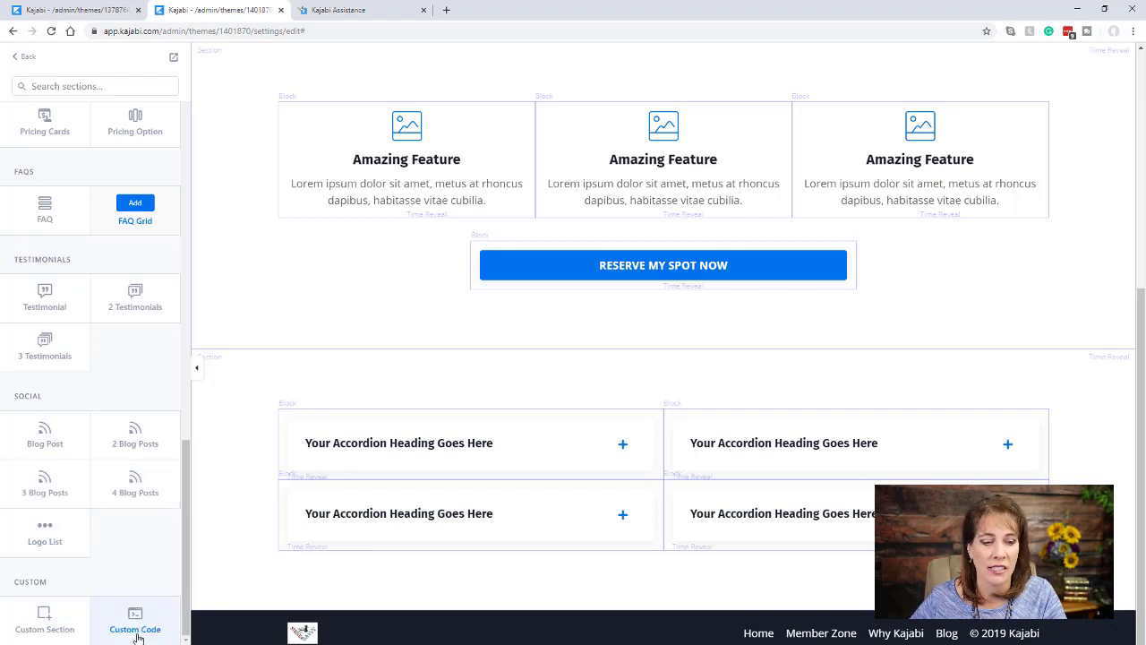
Add a Custom Section to the page and review its Background settings, keeping Background Media Type at None.
click(43, 615)
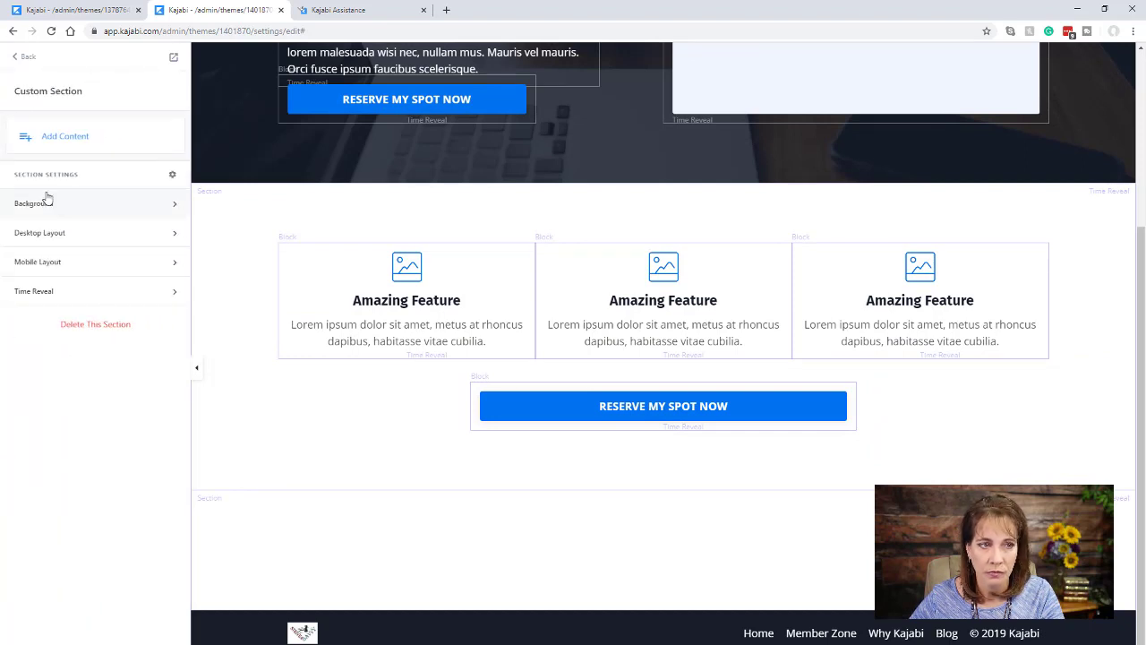
click(65, 137)
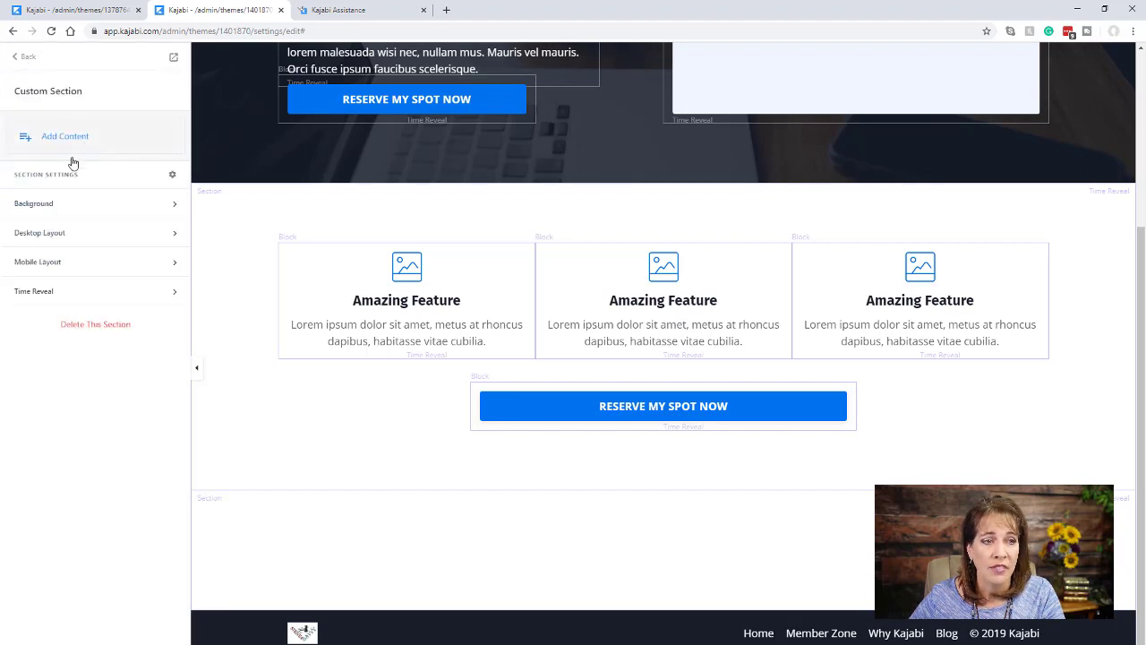
click(43, 206)
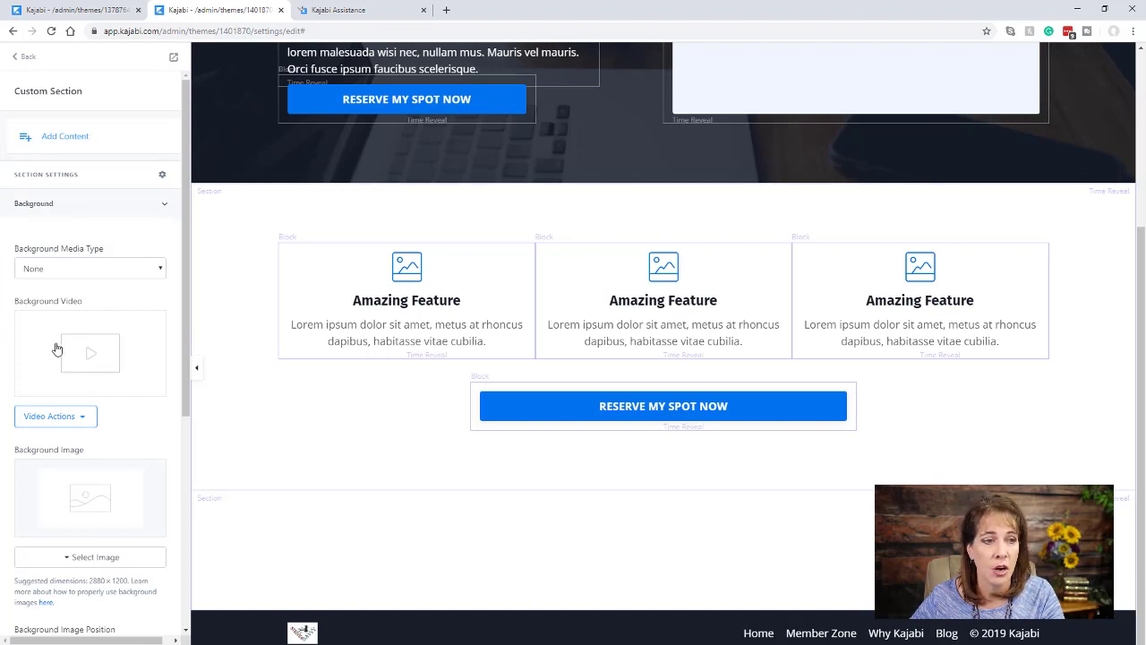
click(78, 273)
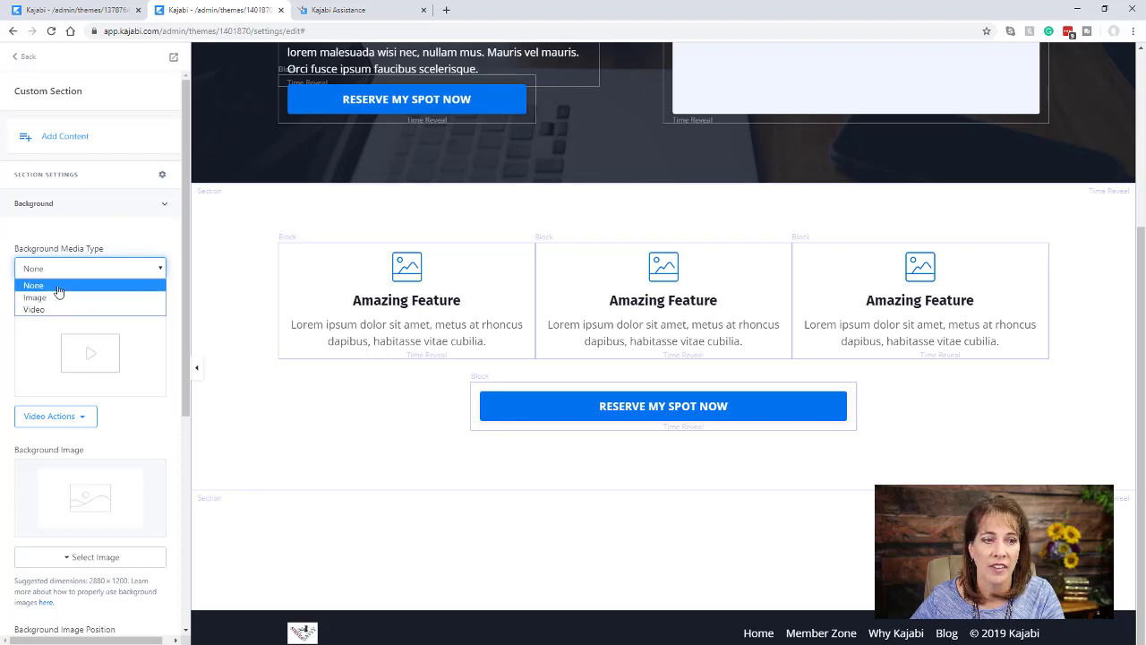
click(58, 288)
scroll(98, 428, down, 3)
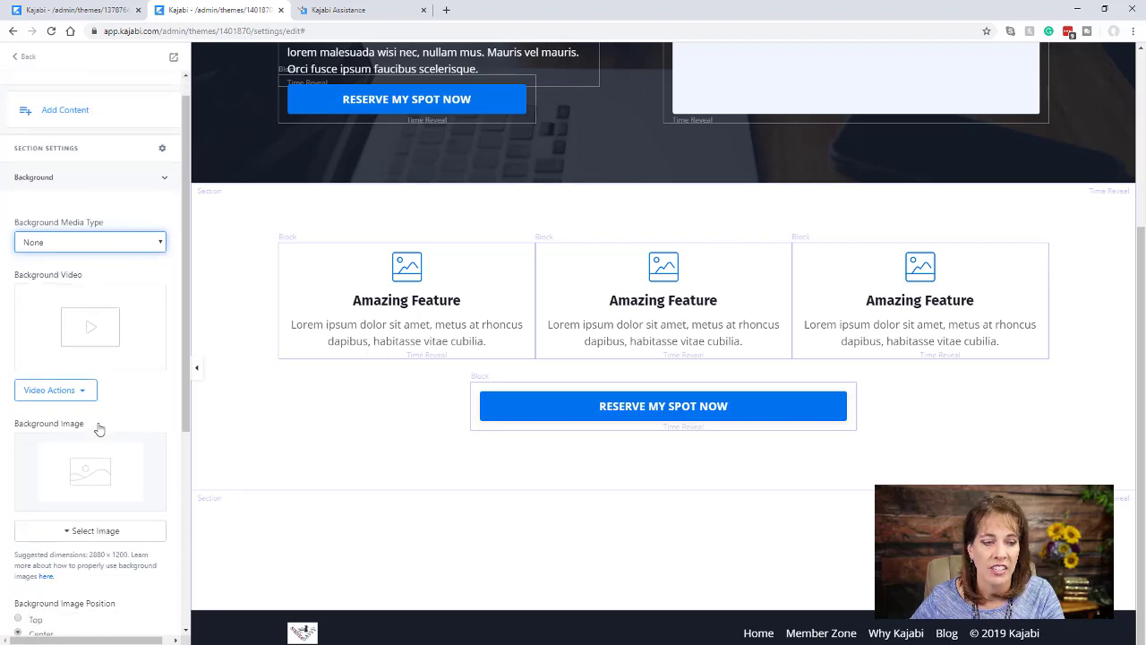
scroll(99, 429, down, 2)
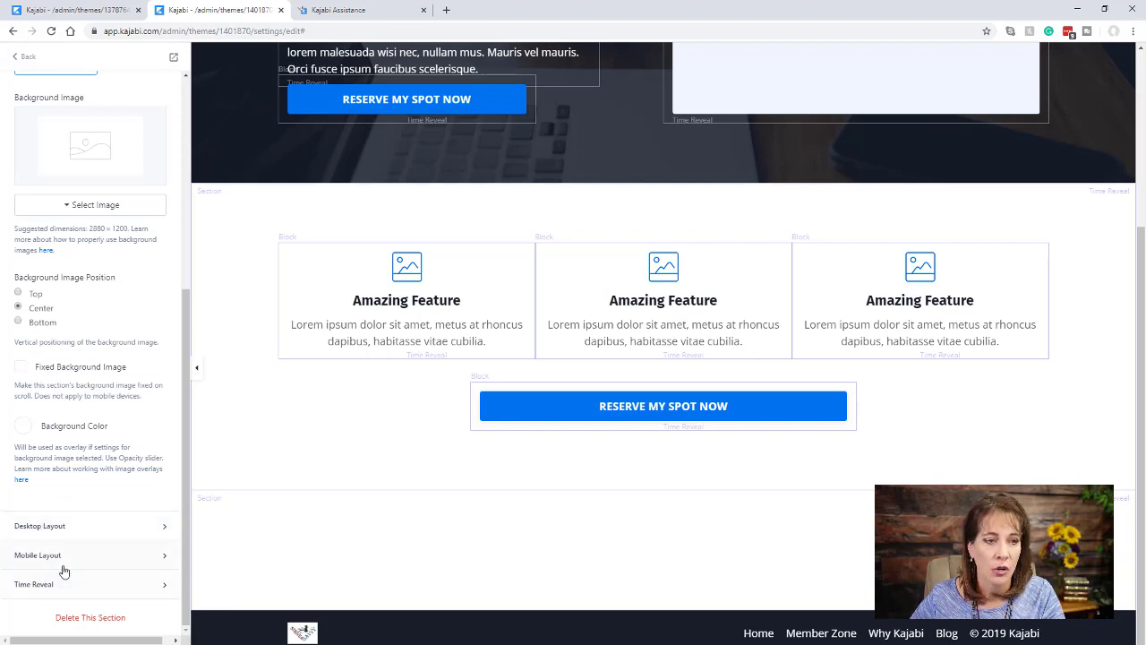
Collapse the Custom Section's Background settings and return to the page's section list.
scroll(63, 570, up, 8)
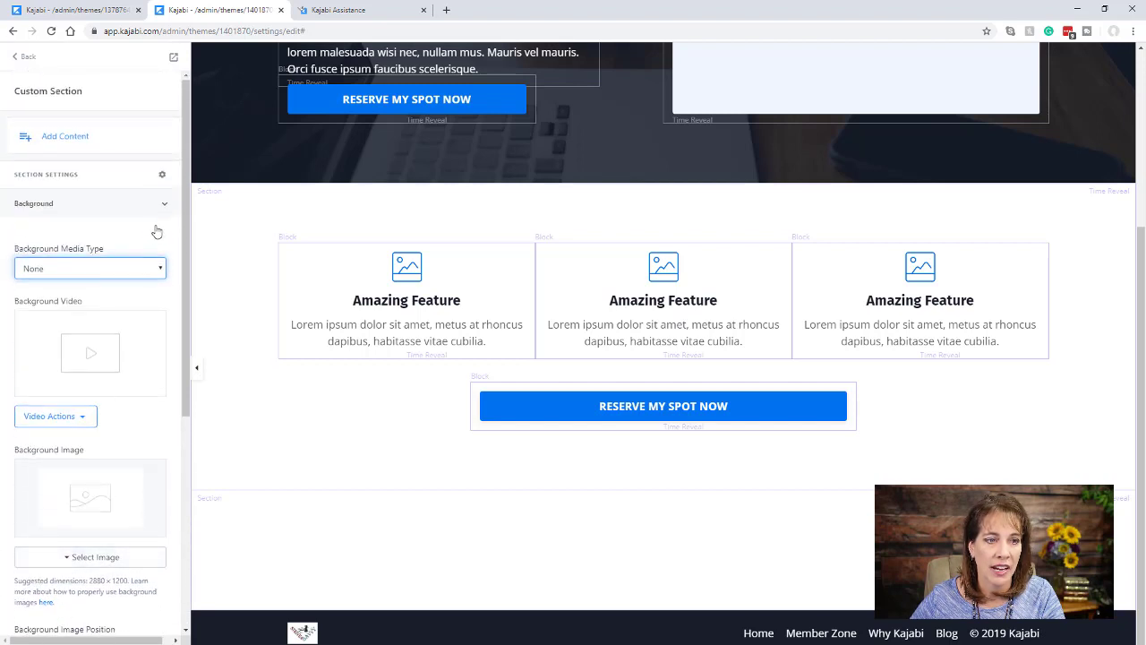
click(165, 207)
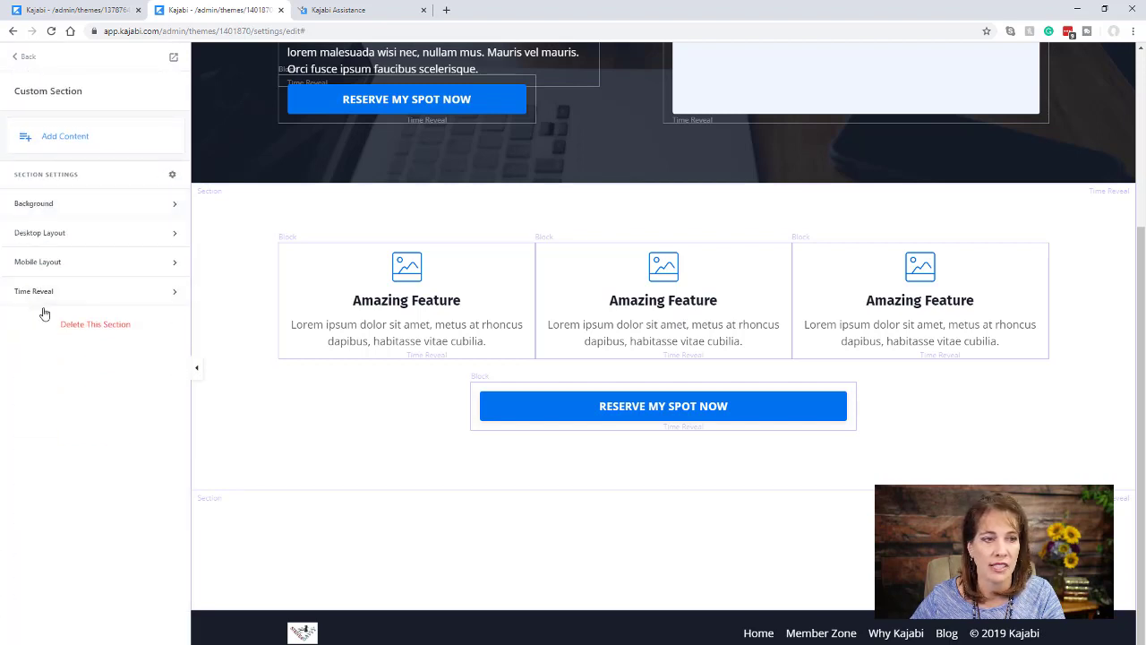
click(26, 59)
scroll(358, 349, up, 3)
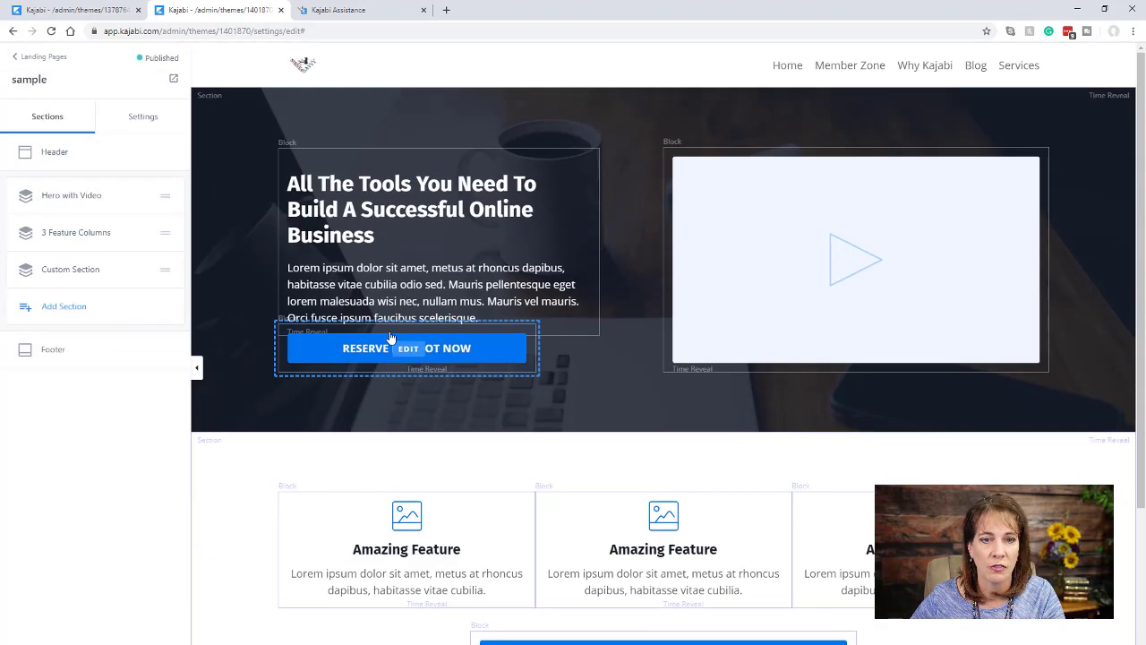
In the Hero with Video section, set the text block's width to 4 columns and the video block's to 8 columns.
click(385, 116)
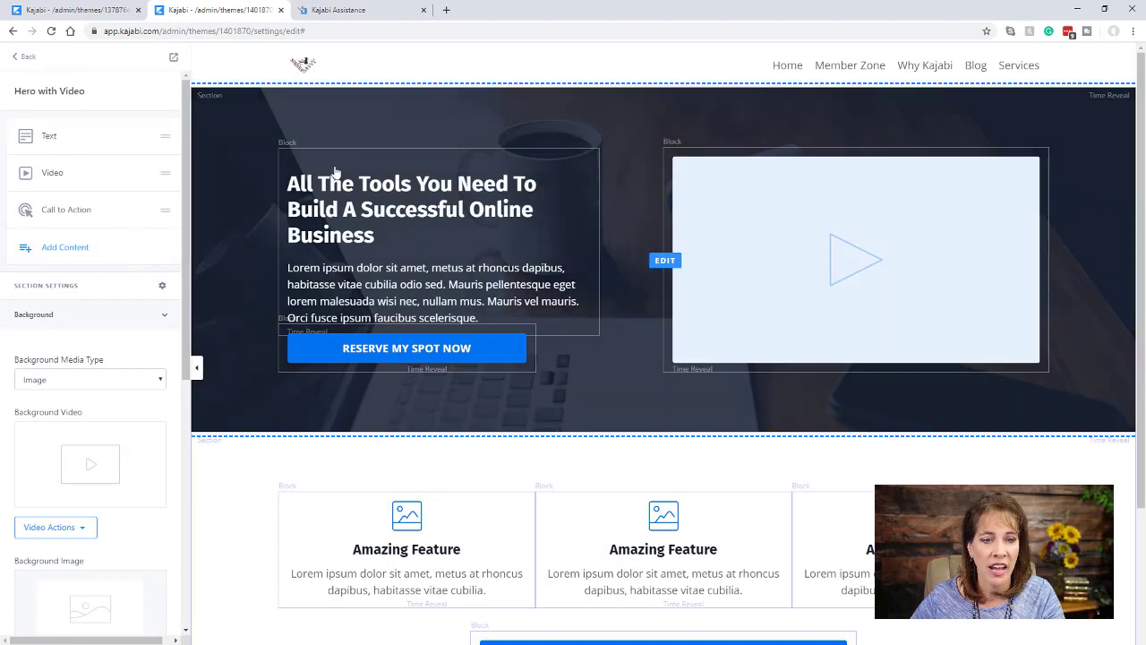
click(49, 136)
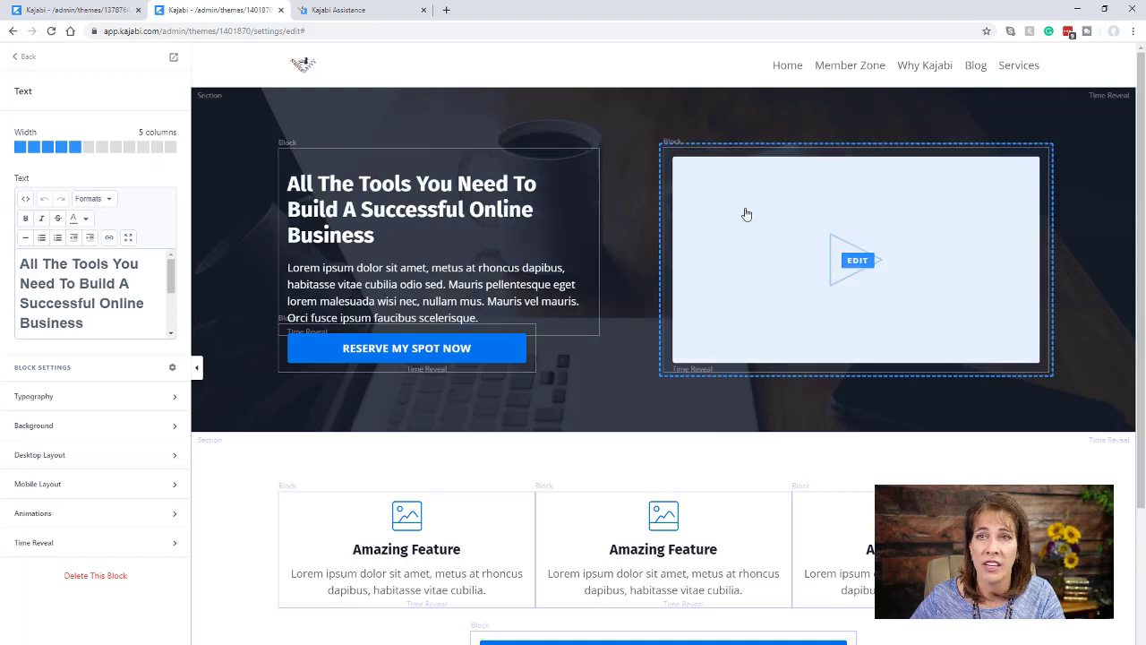
click(61, 148)
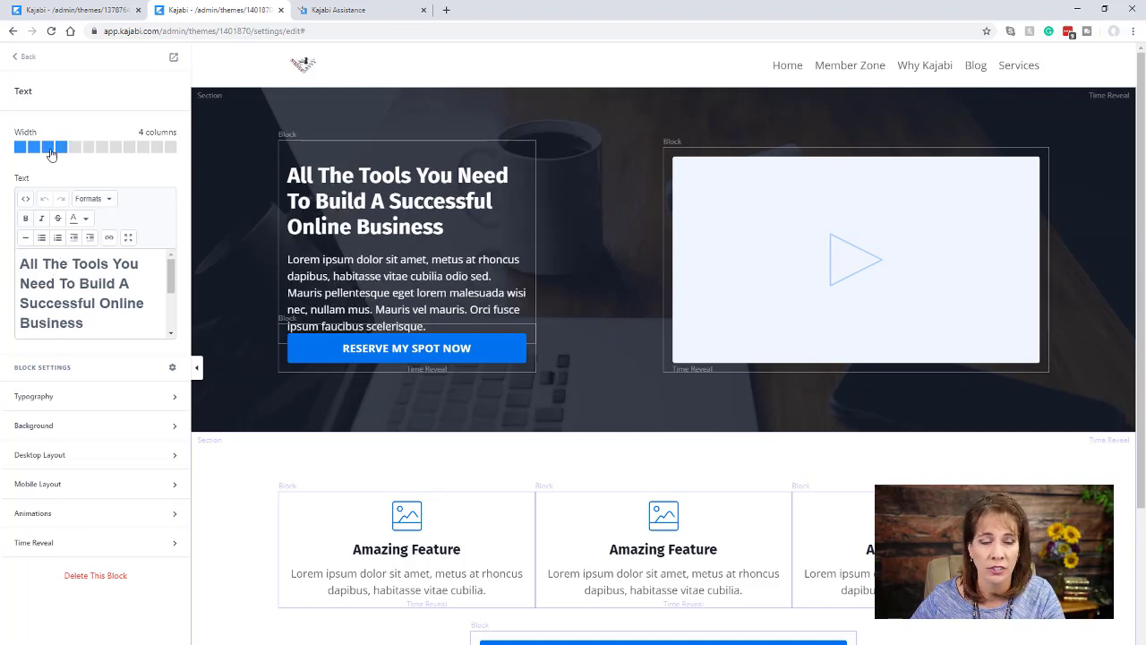
click(169, 148)
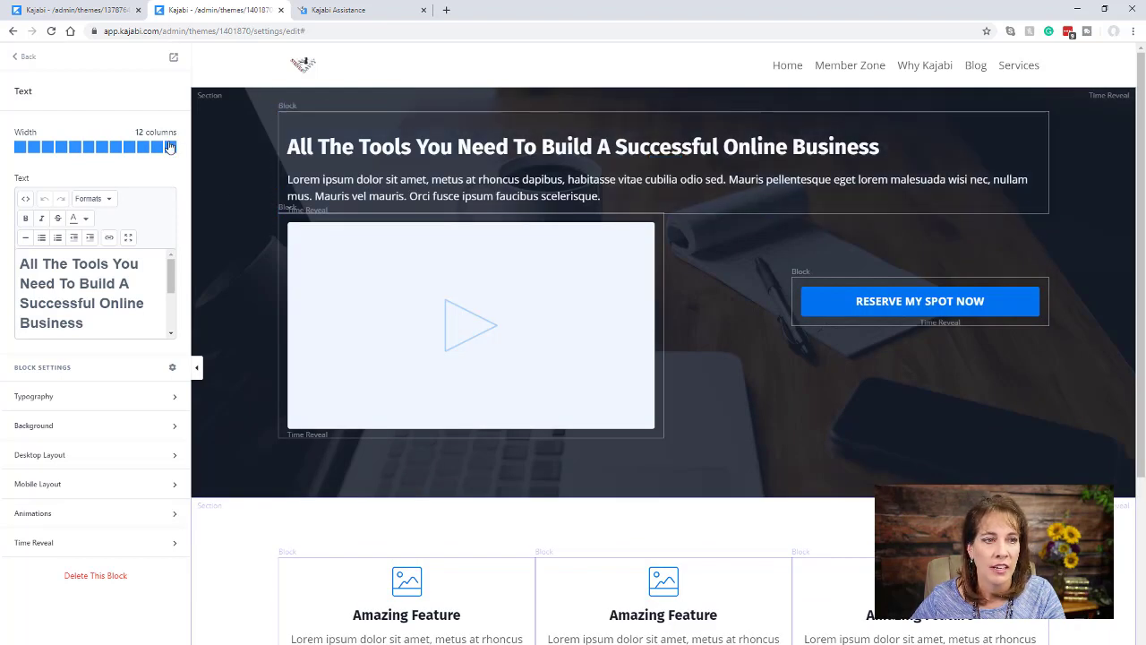
click(60, 148)
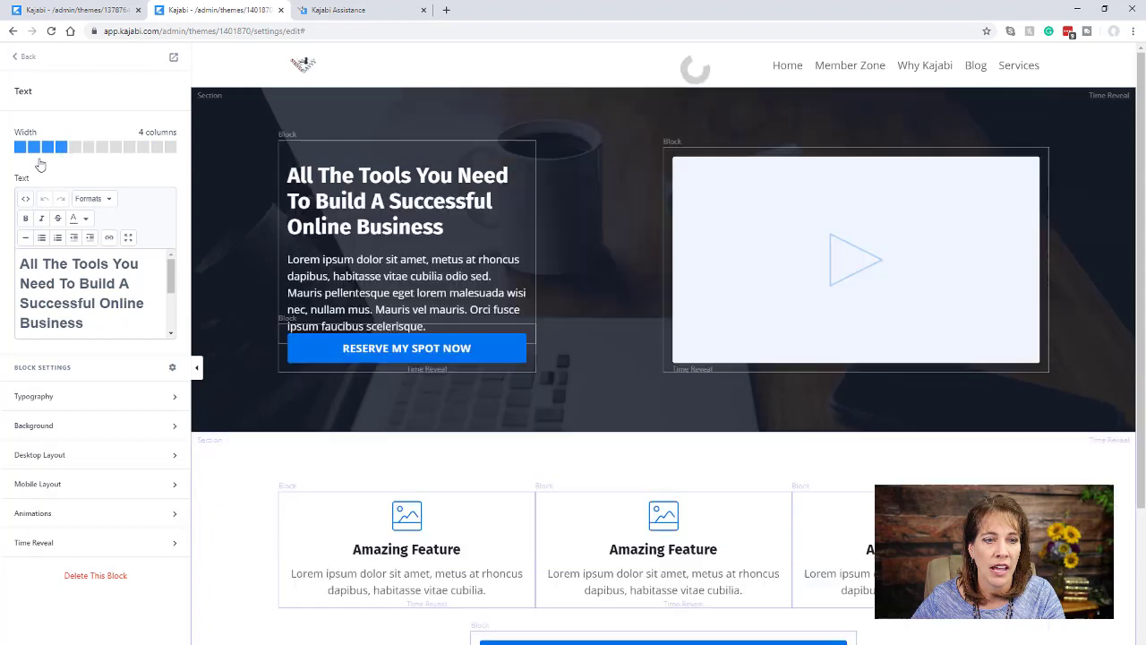
click(870, 313)
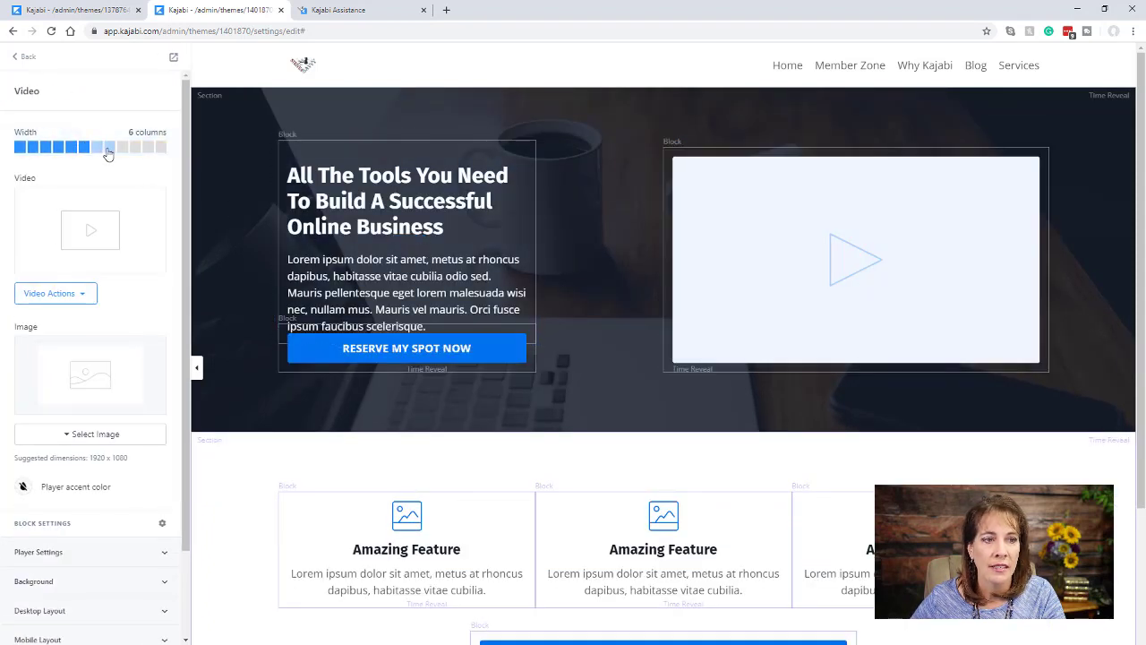
click(110, 148)
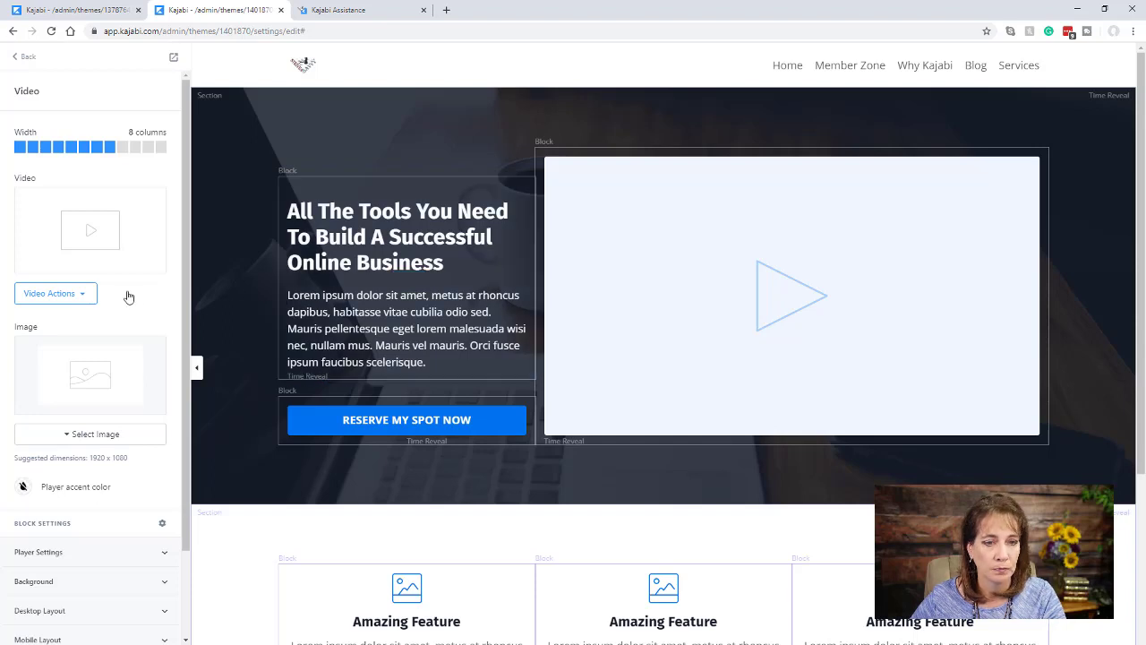
Set the hero text block's background color to dark navy blue.
click(430, 247)
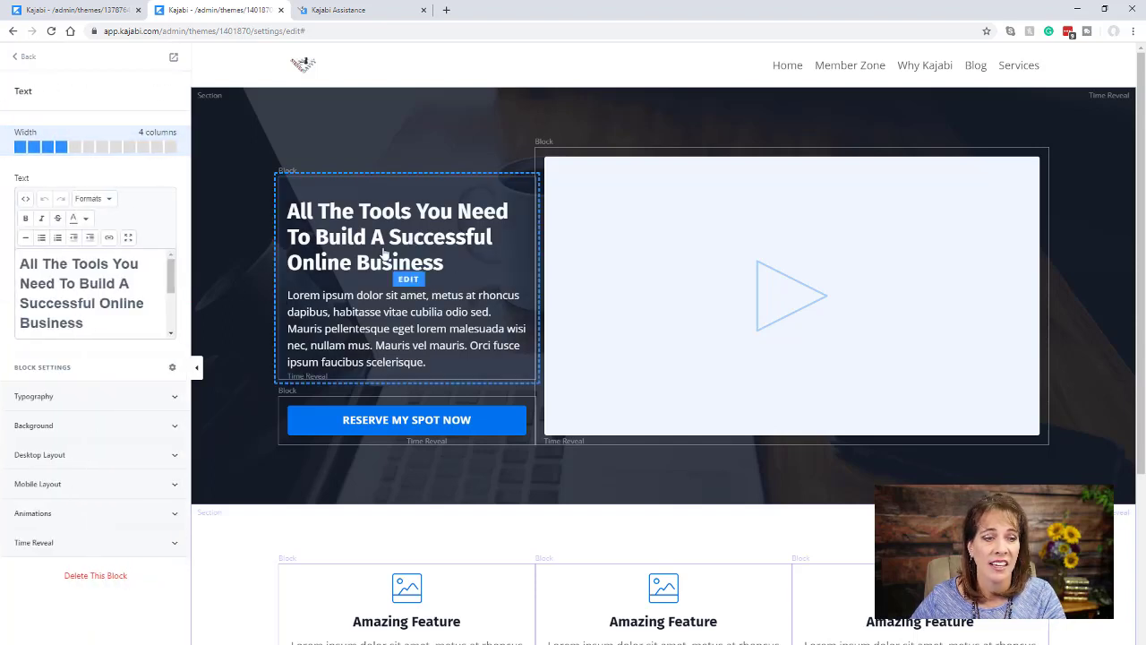
click(36, 426)
scroll(60, 441, down, 3)
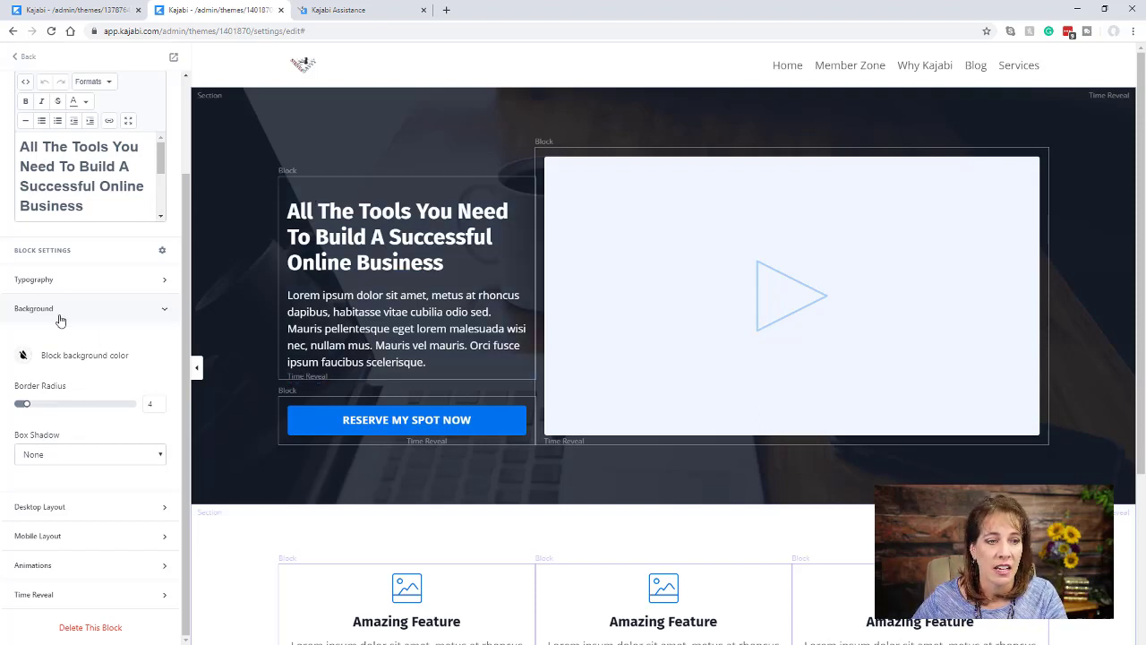
click(25, 357)
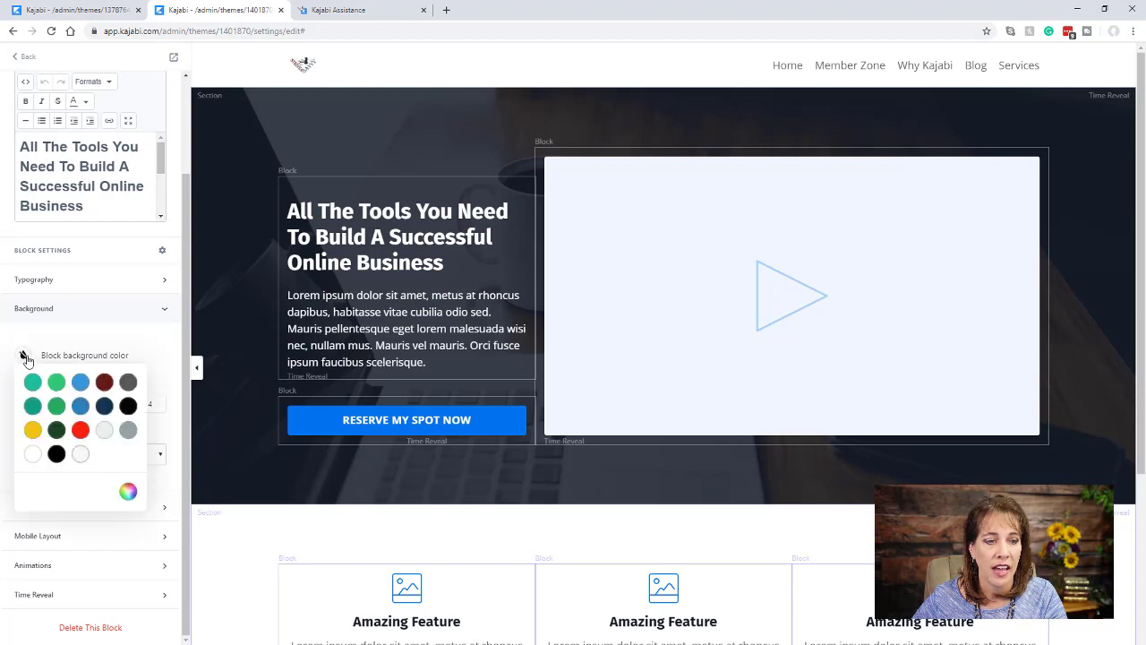
click(102, 408)
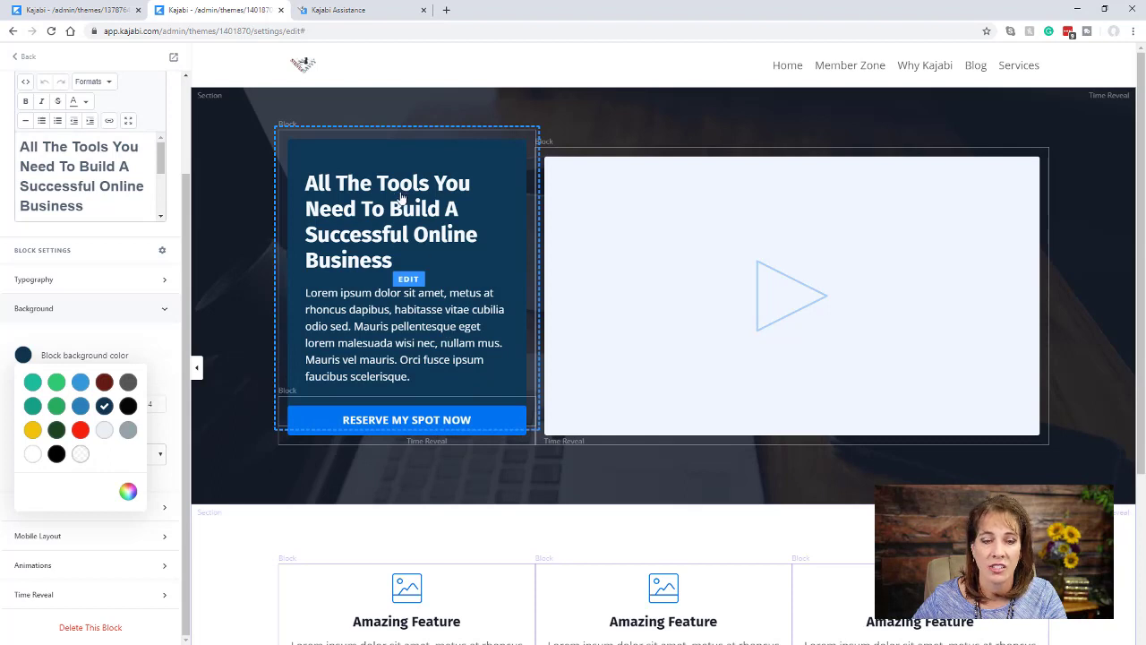
click(146, 315)
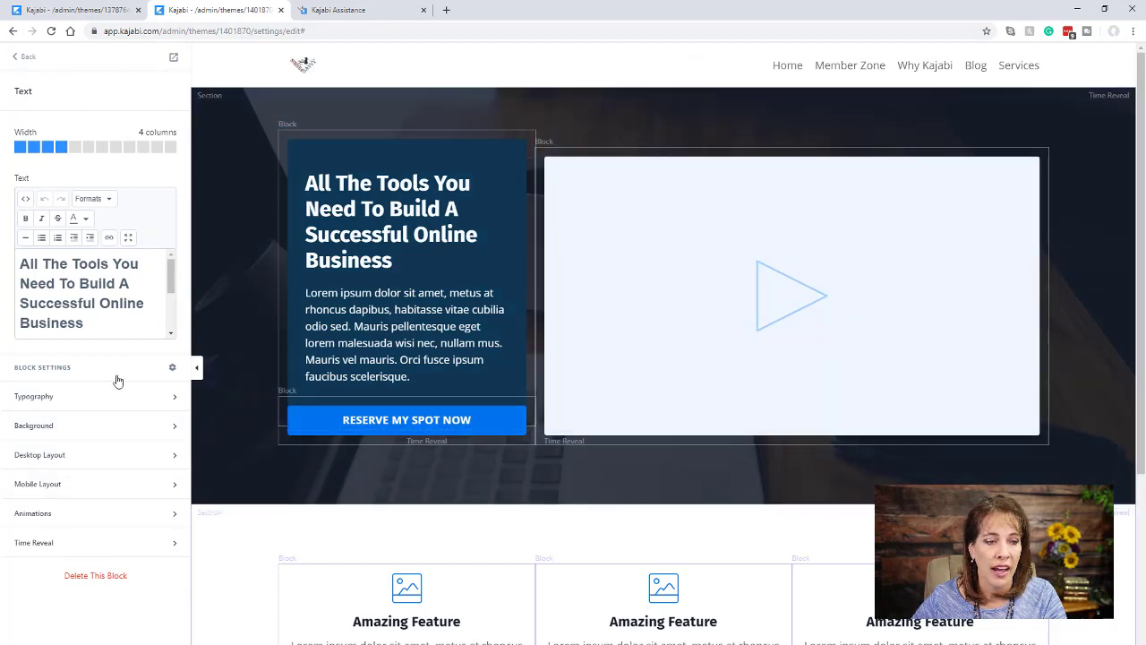
Change the hero text block's background color to white.
click(35, 426)
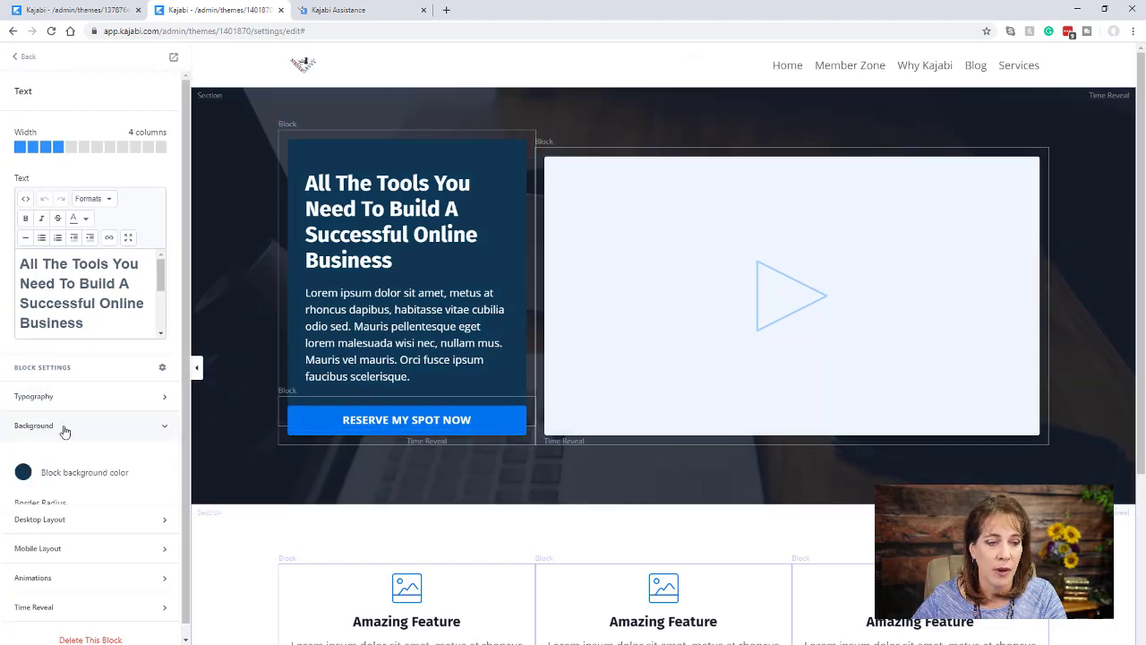
click(24, 472)
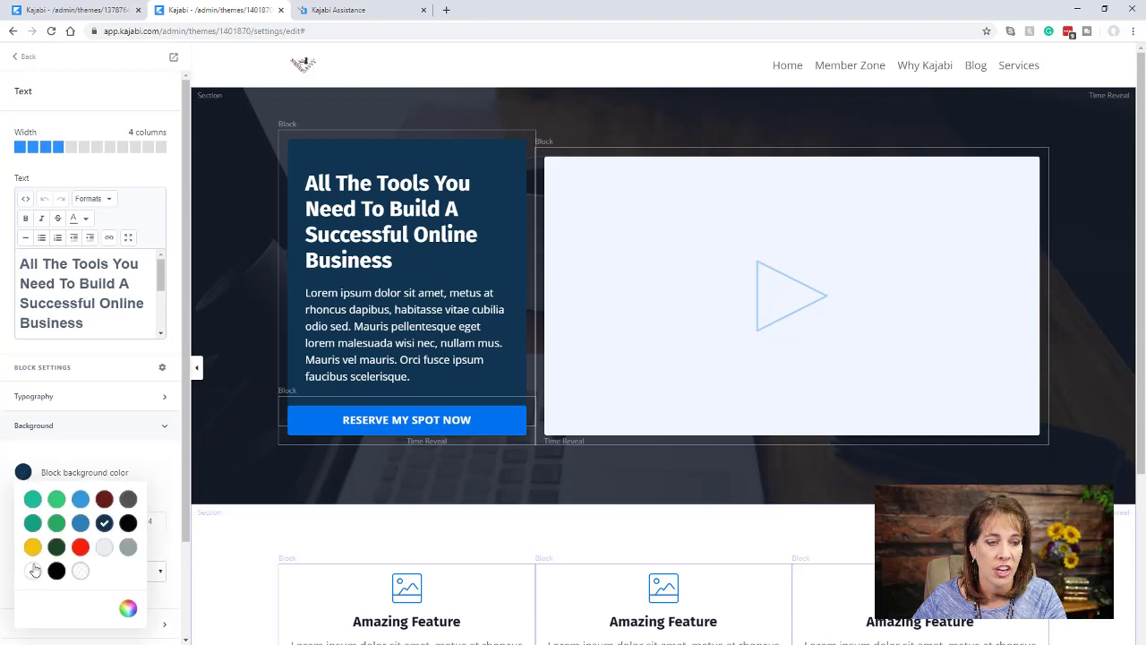
click(33, 571)
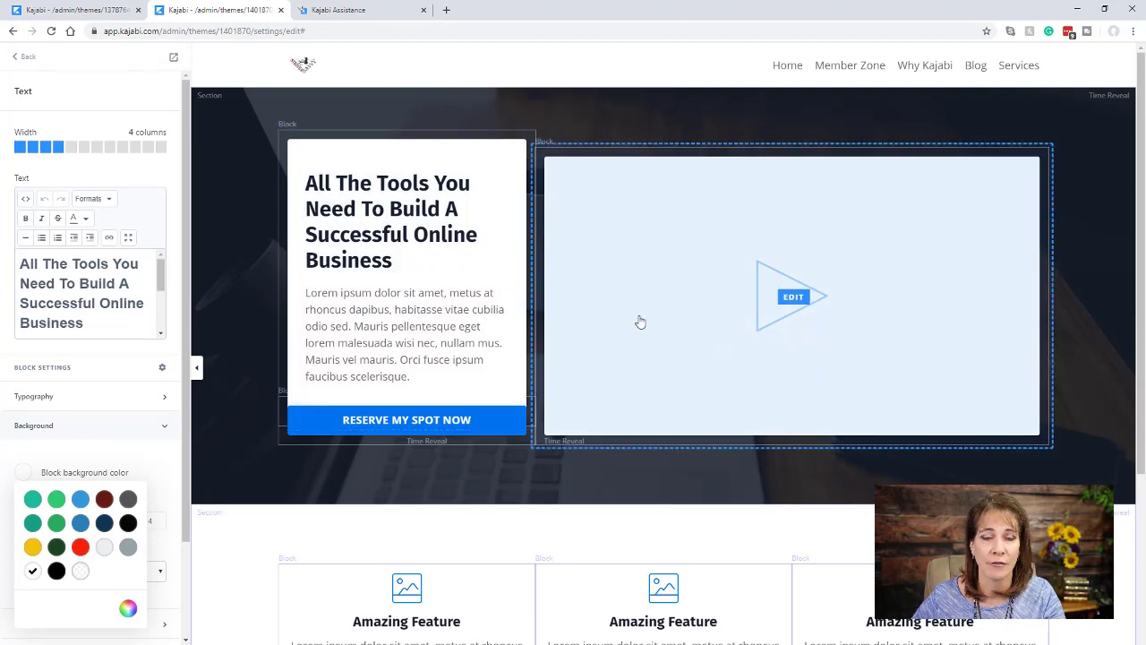
click(67, 426)
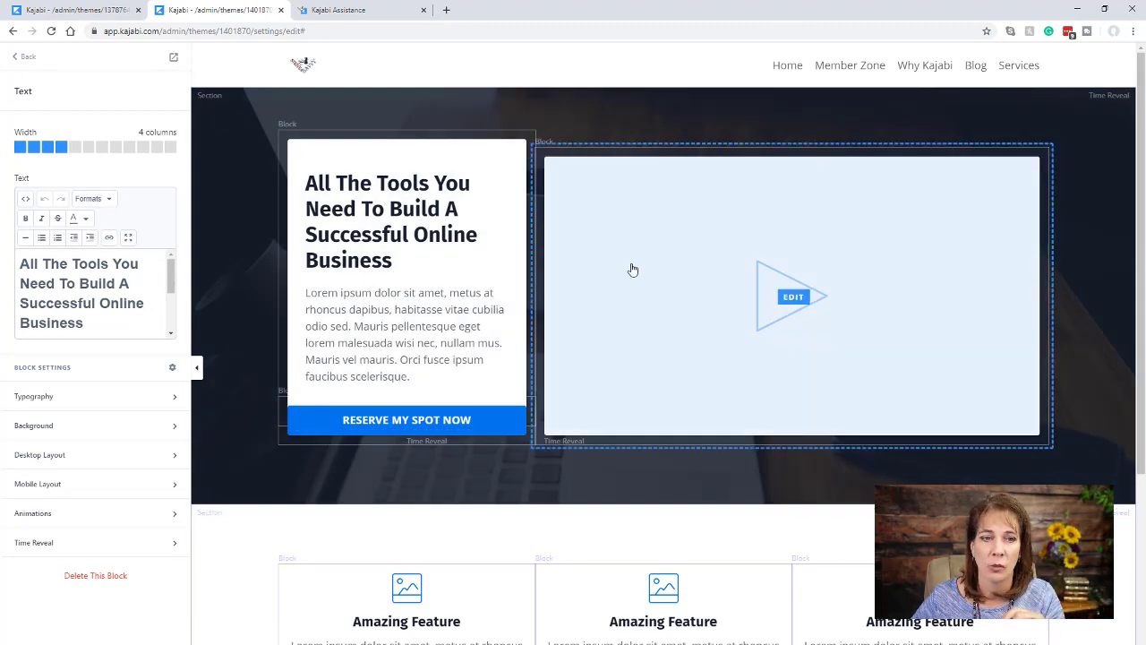
Add a Form block to the Hero with Video section and set its width to 12 columns.
click(27, 56)
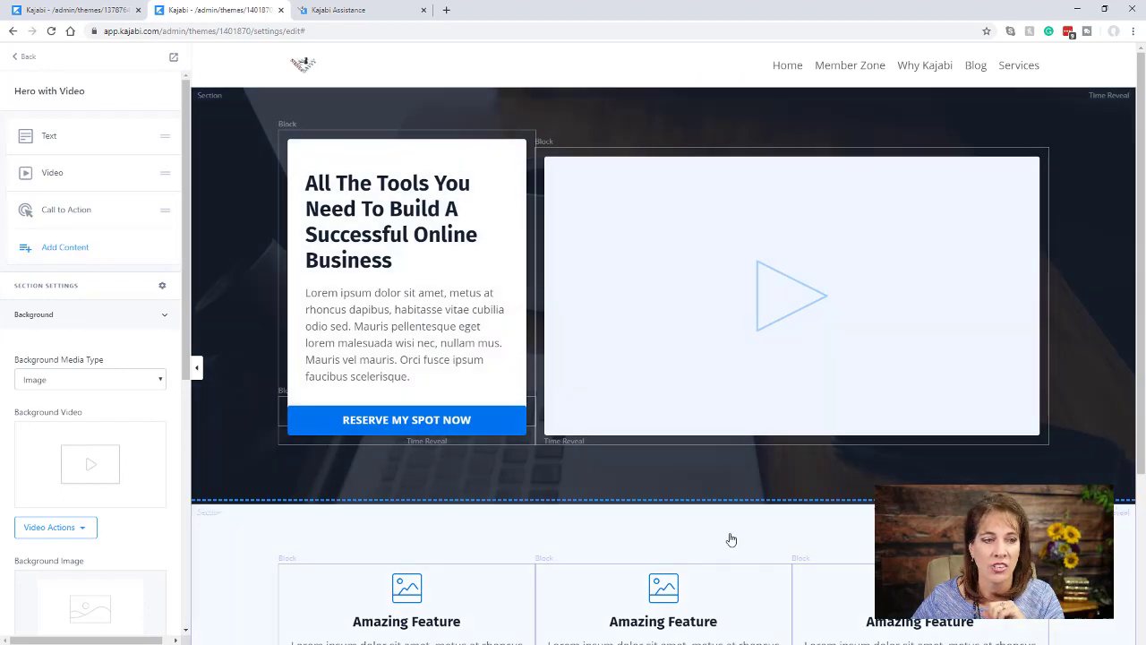
click(59, 248)
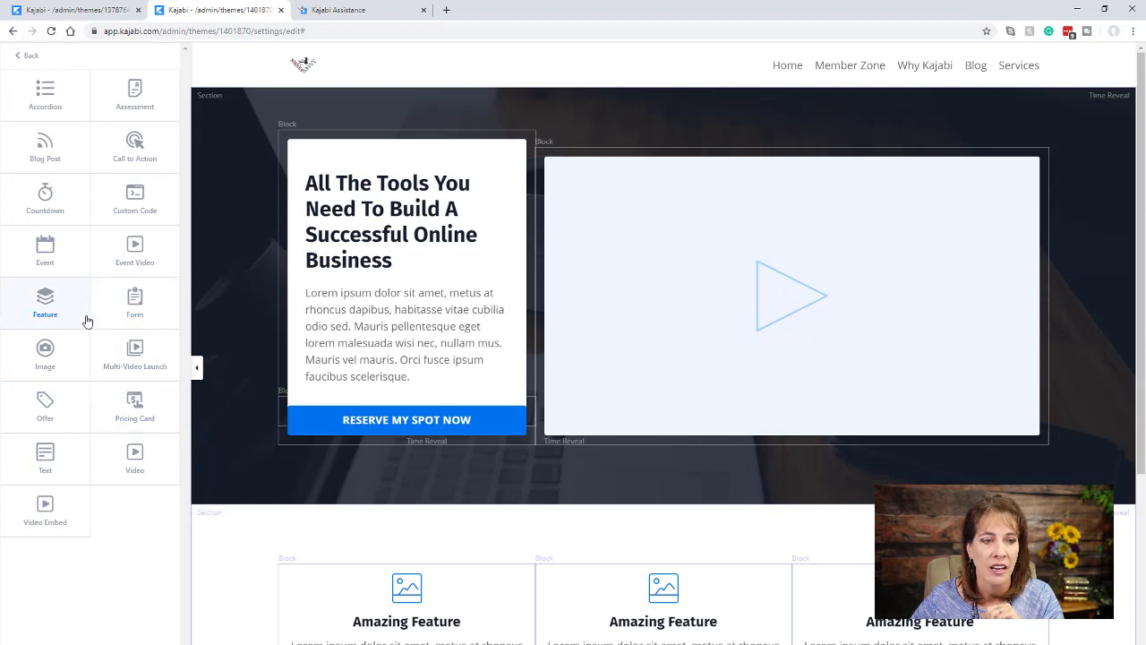
click(137, 309)
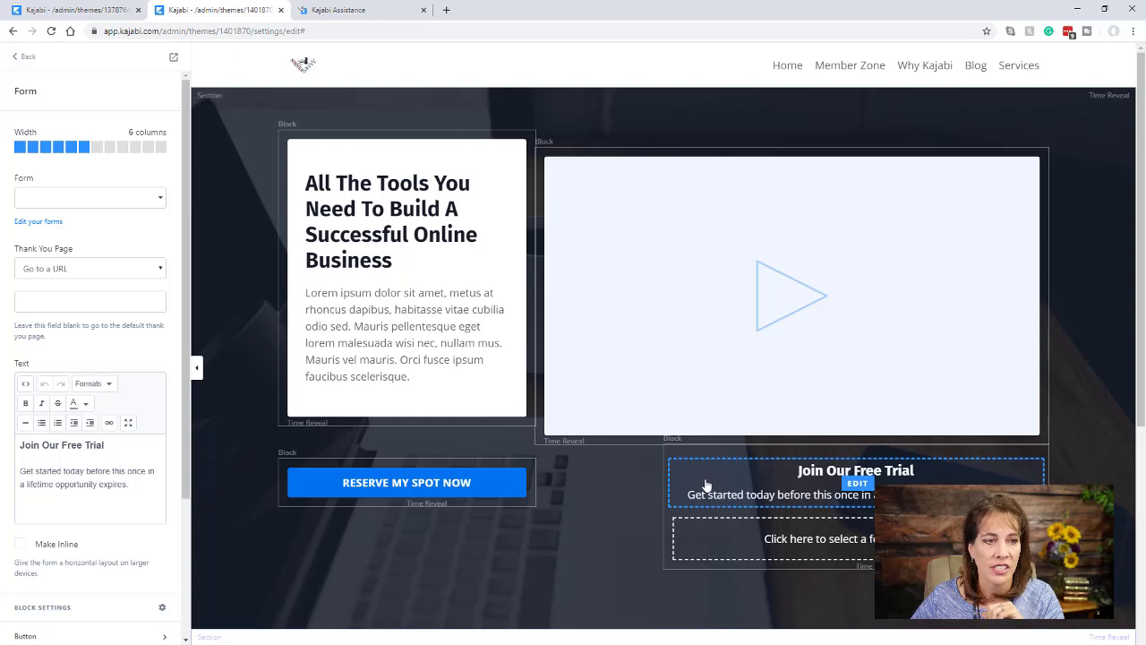
click(161, 148)
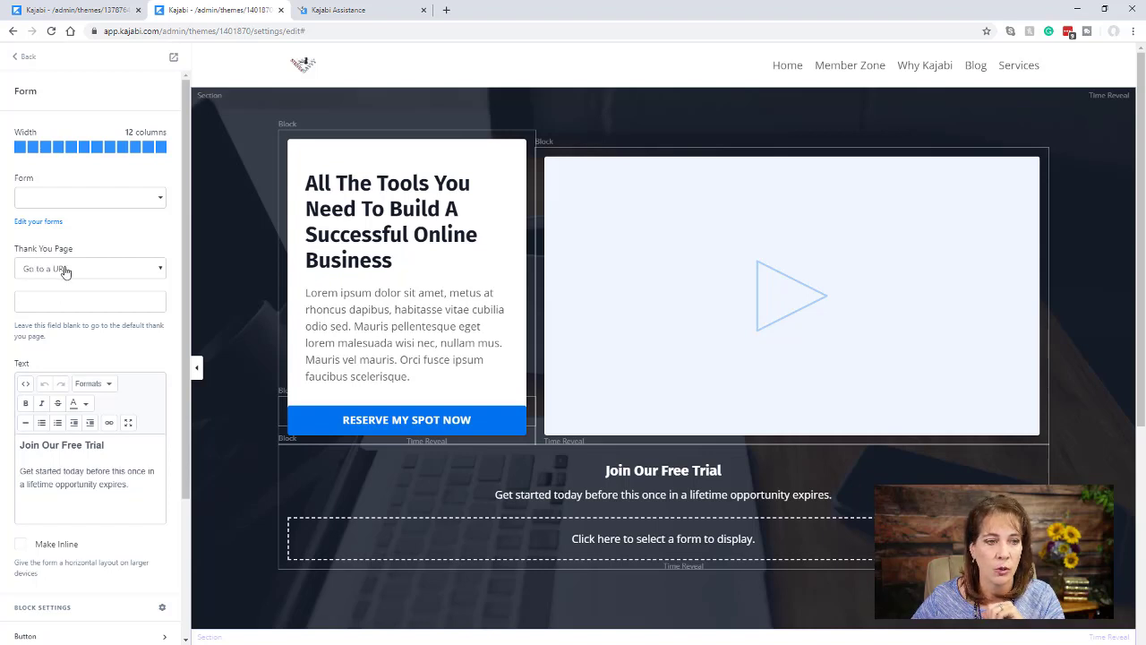
Review the Form block's settings and assign Default Form as the form it displays.
scroll(45, 363, down, 2)
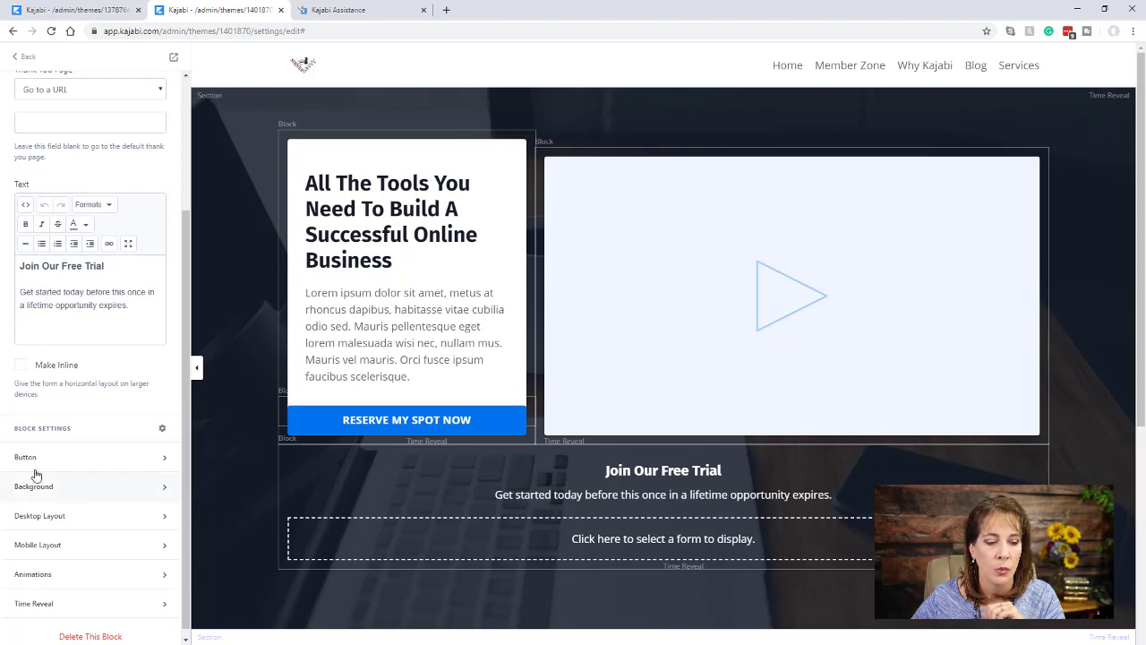
scroll(49, 443, down, 1)
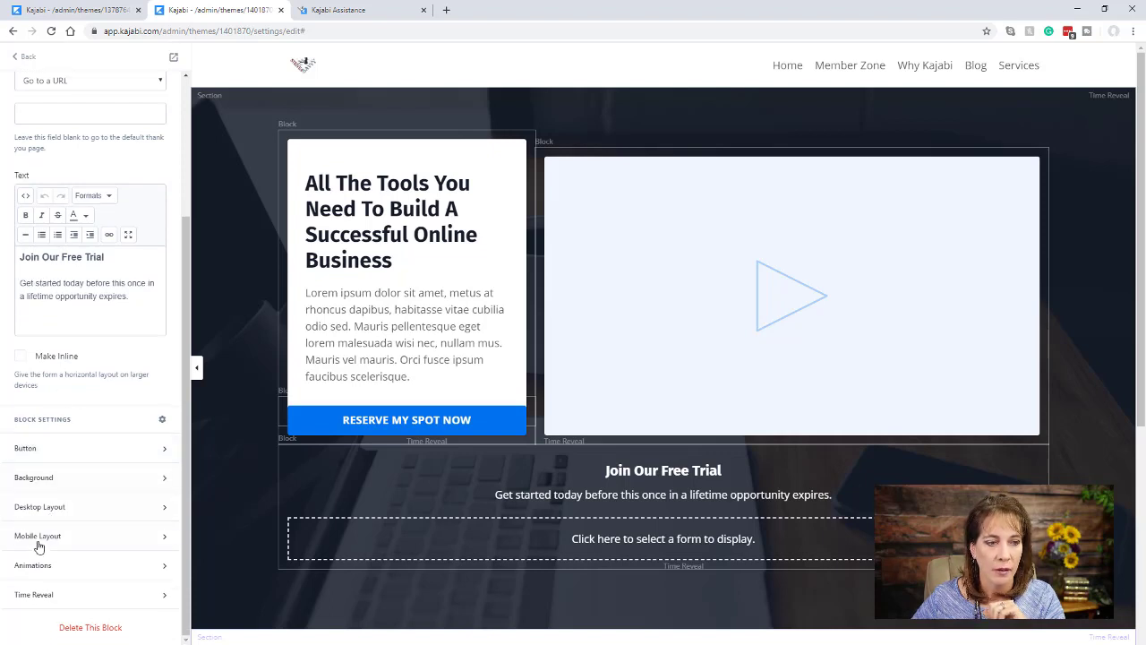
scroll(62, 367, up, 2)
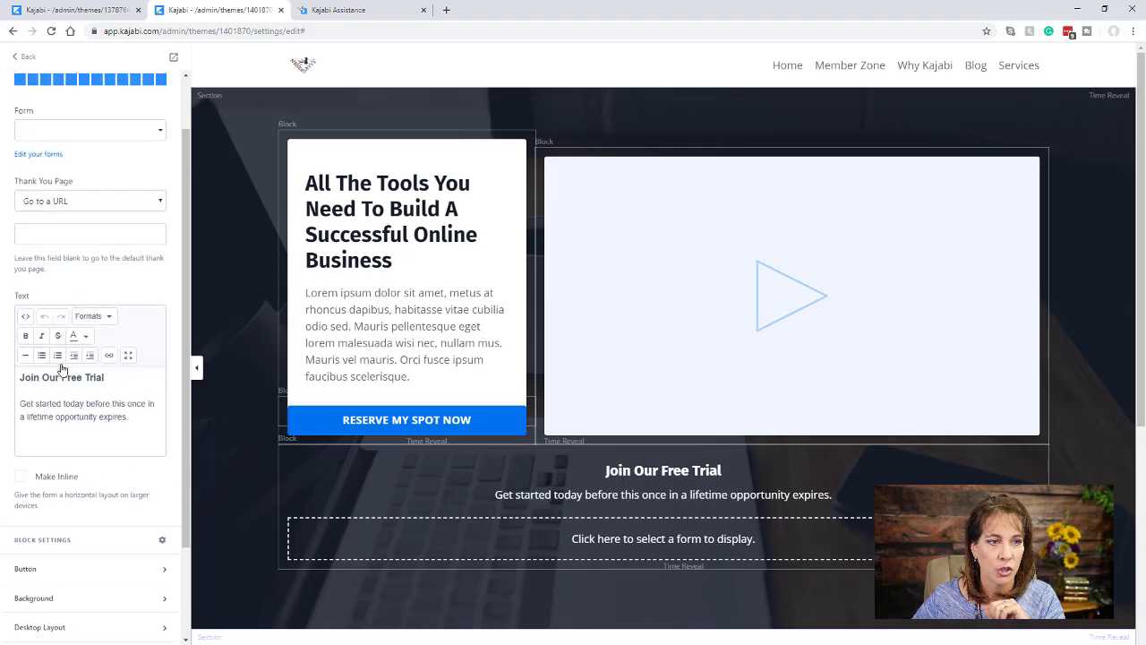
click(73, 198)
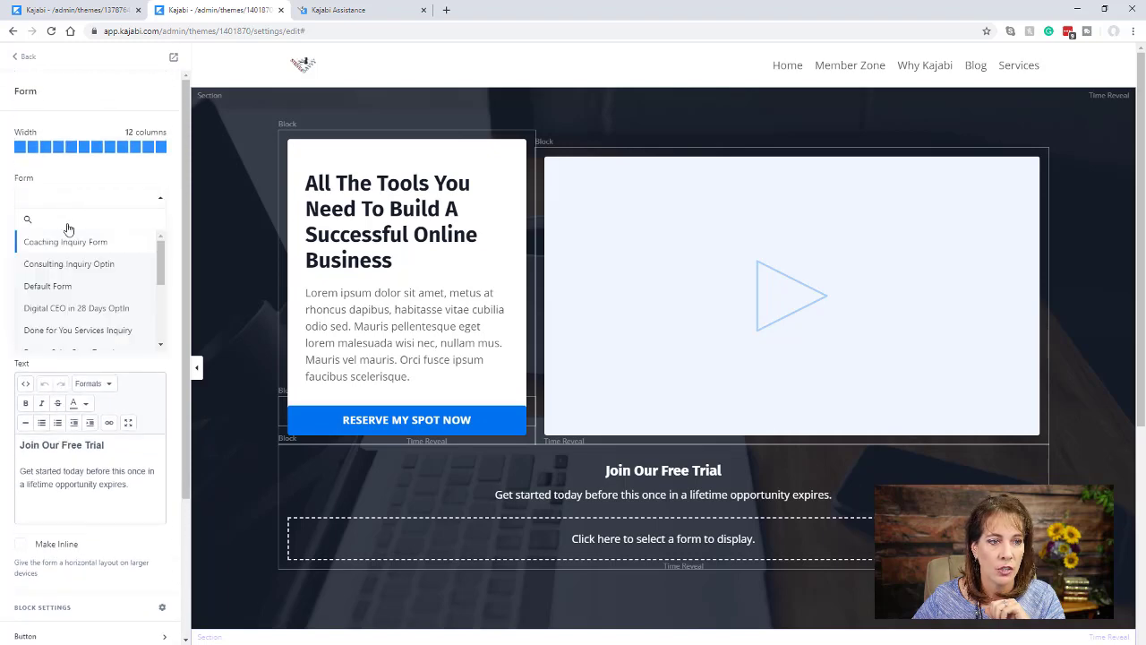
click(46, 285)
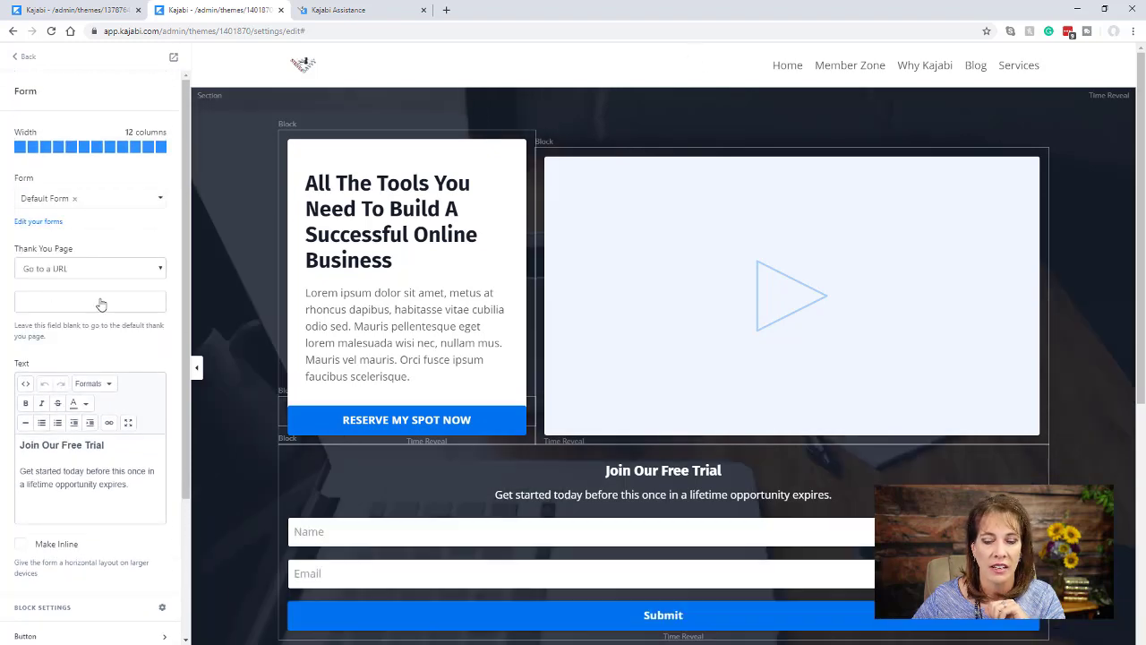
Check the form on the page and review the block's Animations settings for type, direction, delay and duration.
scroll(510, 468, down, 1)
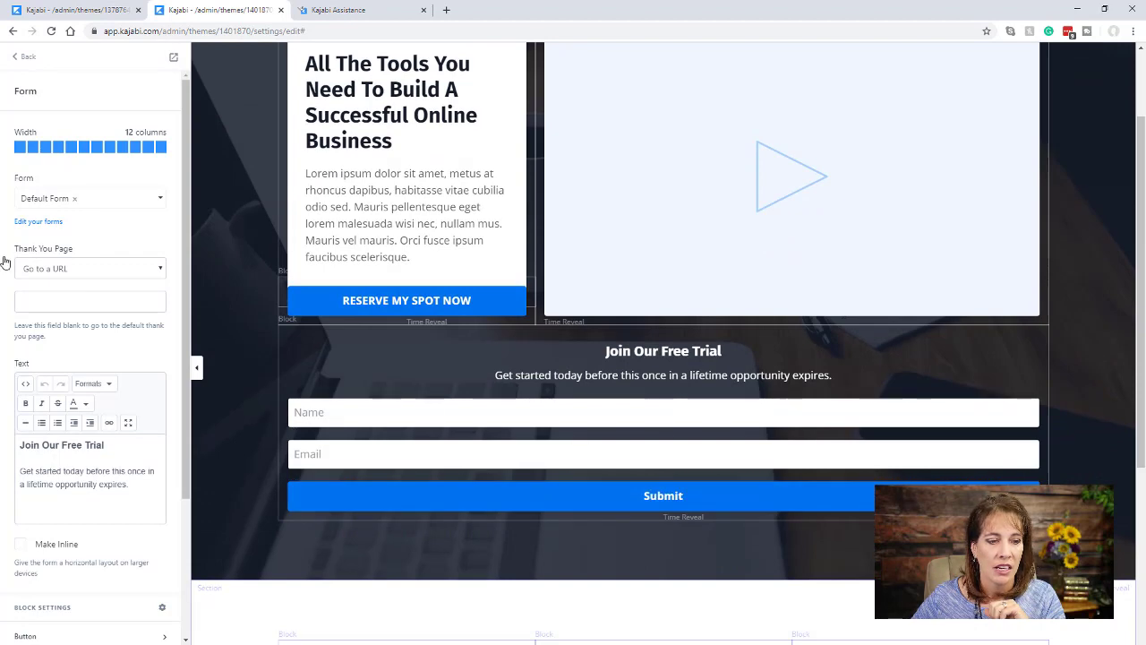
scroll(18, 266, down, 3)
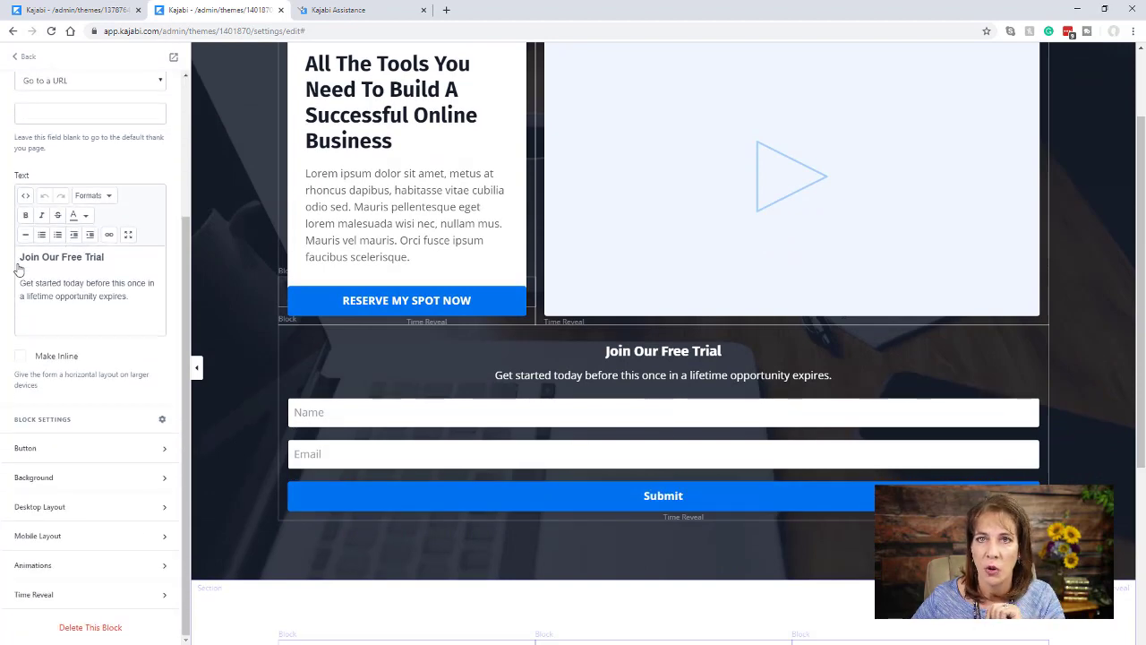
scroll(504, 390, up, 1)
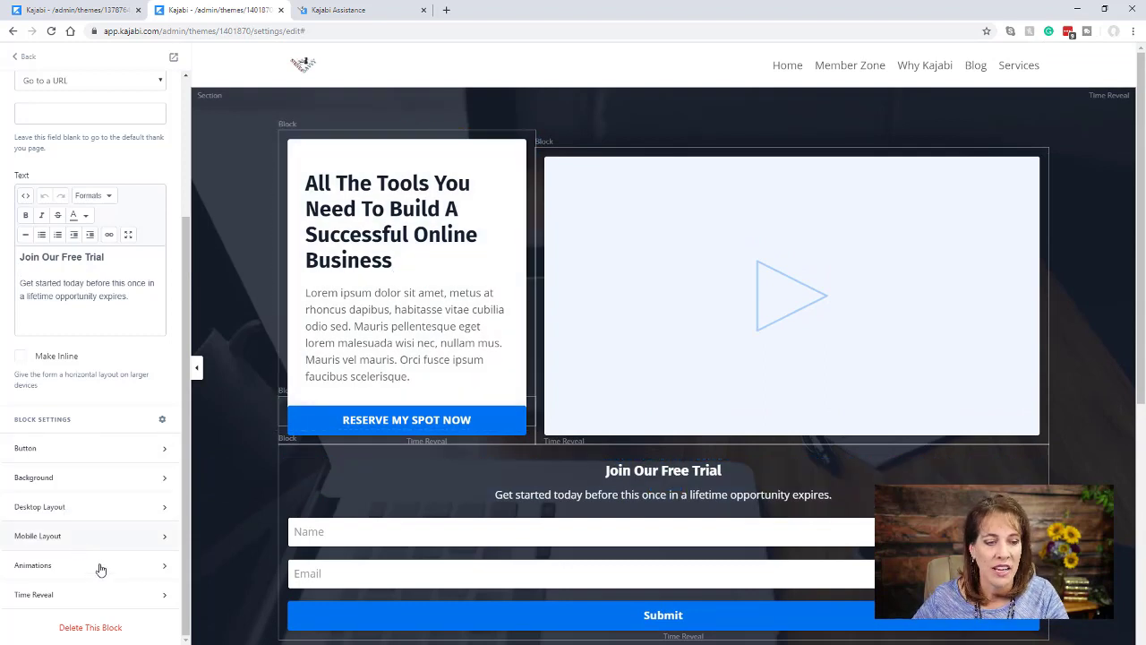
click(36, 566)
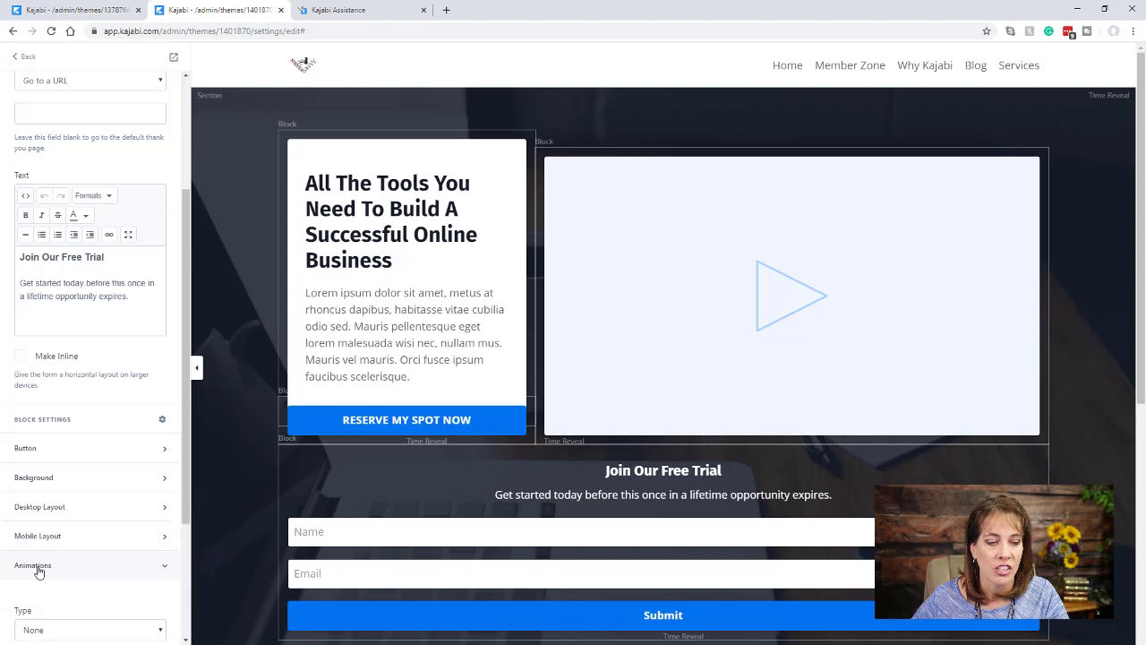
scroll(51, 542, down, 4)
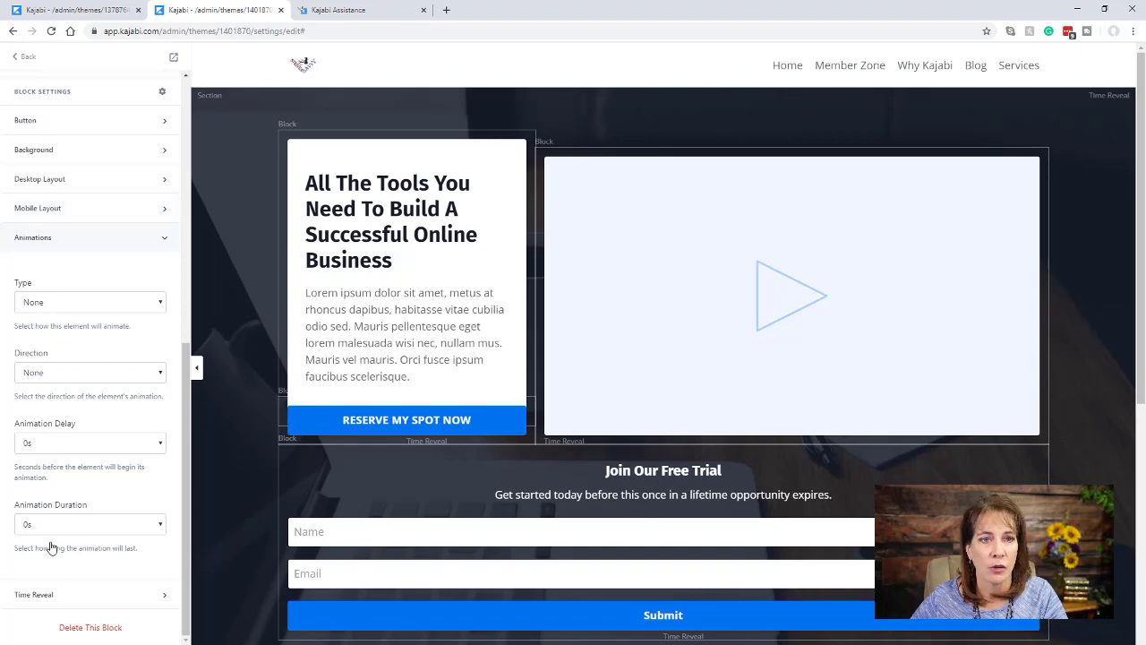
Switch to the published Kajabi Assistance page and examine how its blocks are laid out and animated, down to the Encore Sales Page Template offer.
click(351, 10)
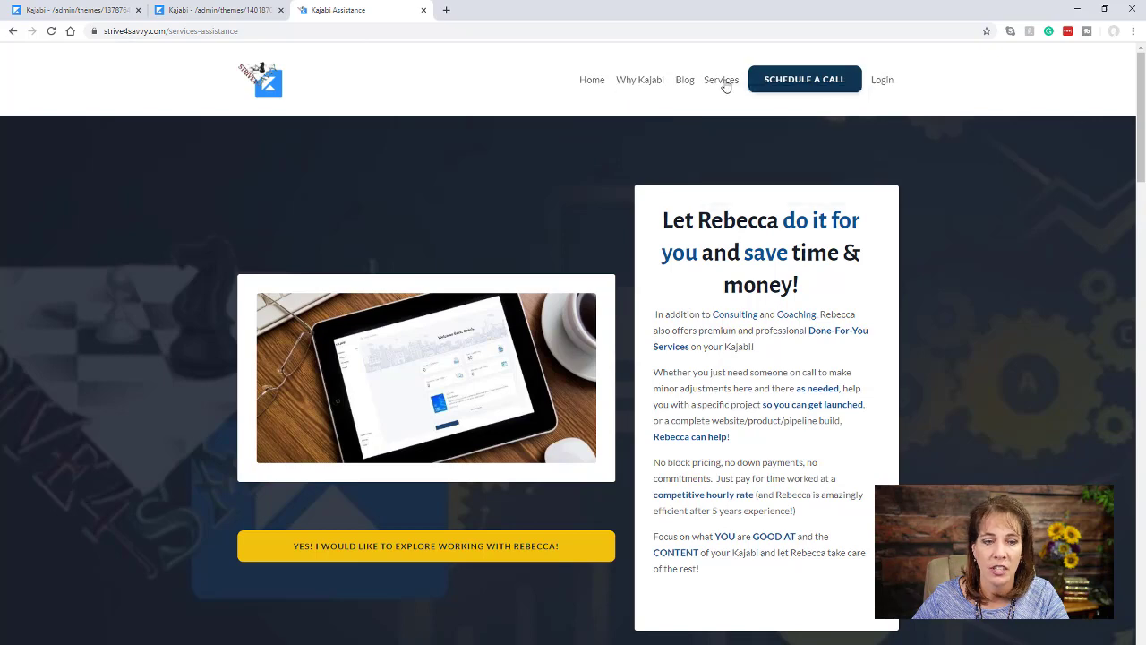
scroll(486, 339, down, 3)
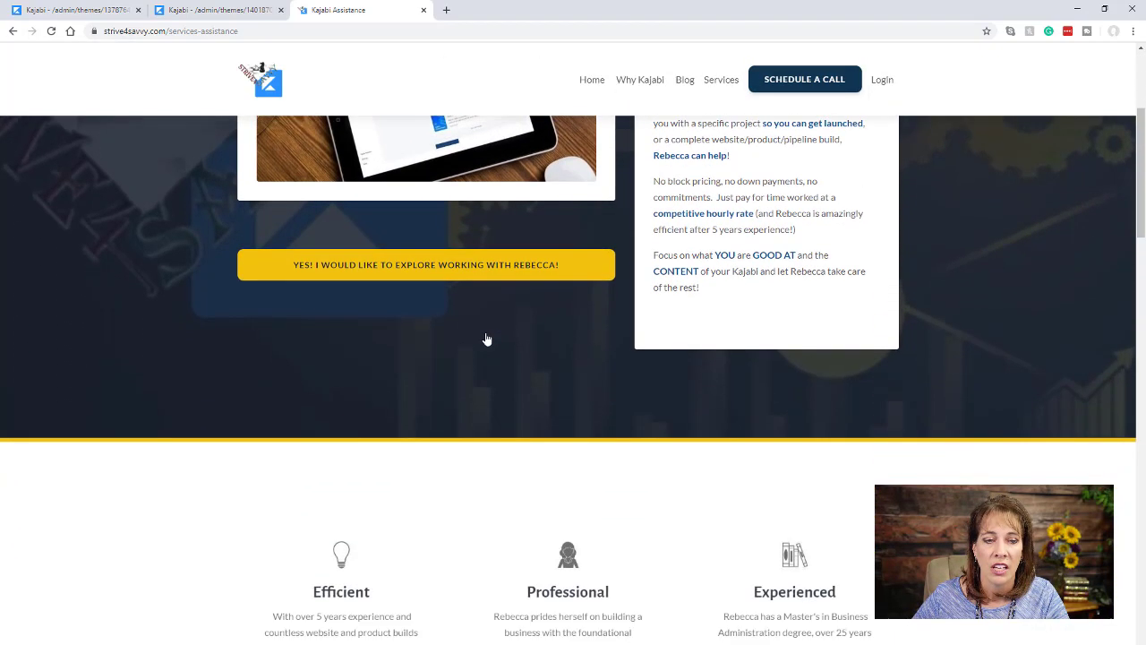
scroll(486, 339, down, 3)
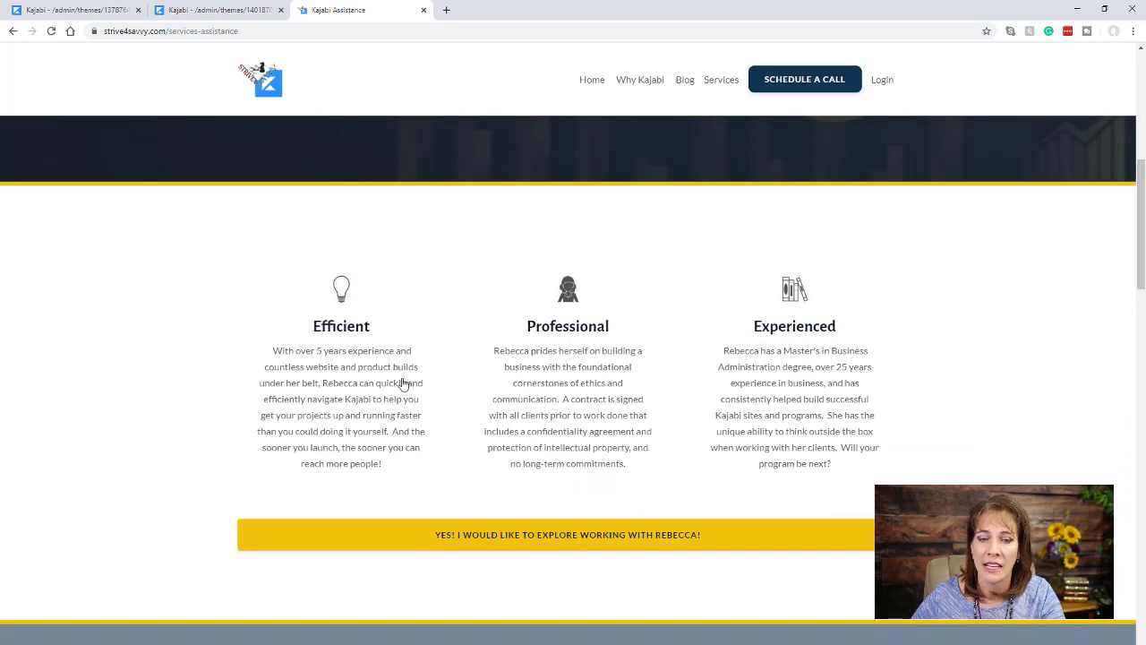
scroll(405, 376, down, 4)
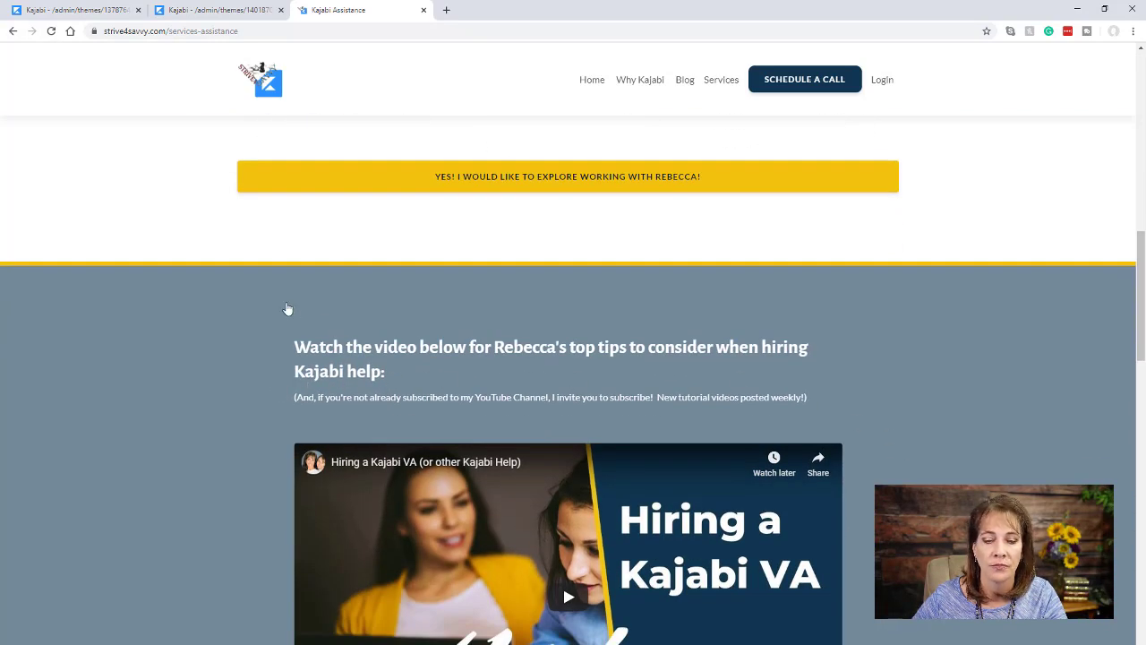
scroll(288, 309, down, 3)
scroll(287, 309, down, 7)
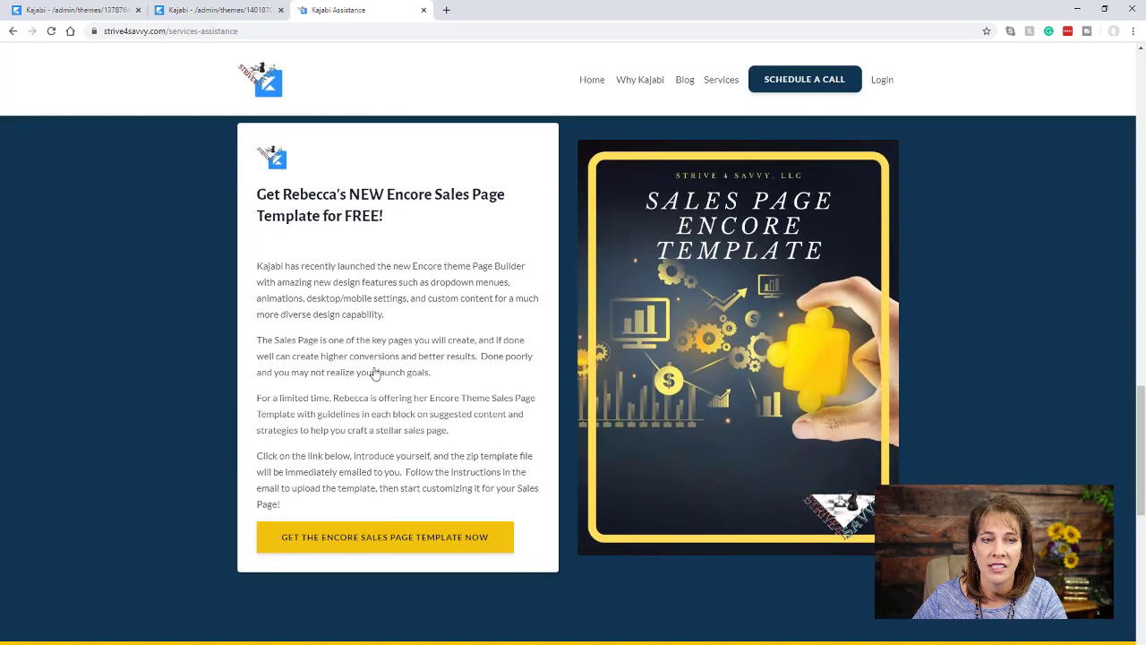
scroll(574, 354, up, 1)
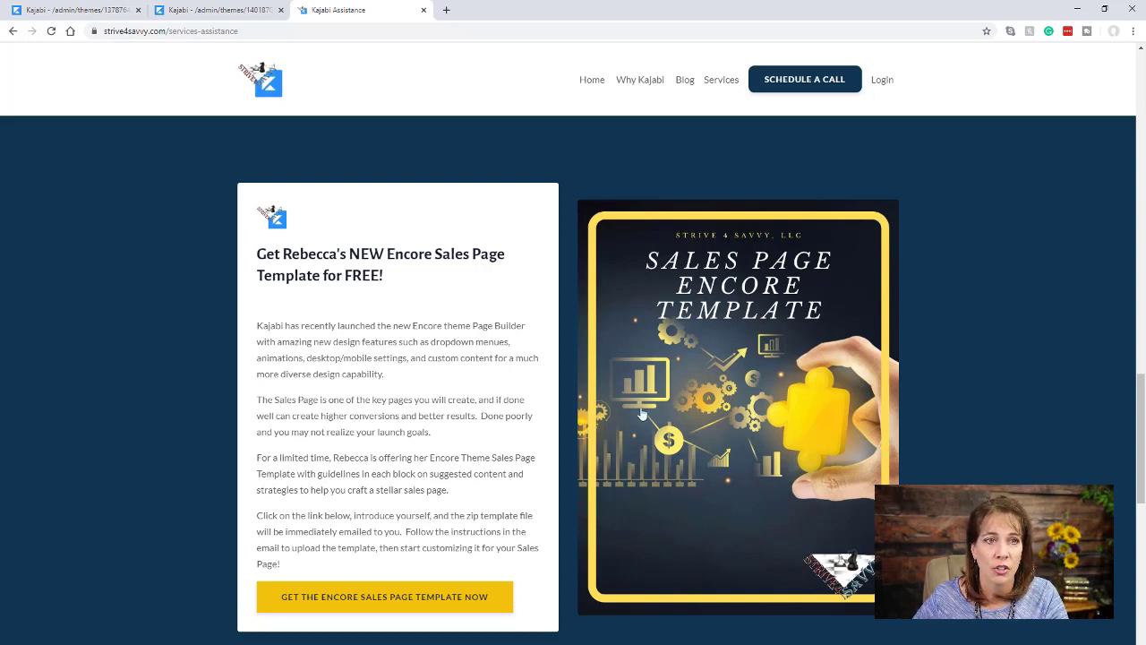
Return to the sample page's editor and review the options for the Form block's animation type and direction.
click(225, 13)
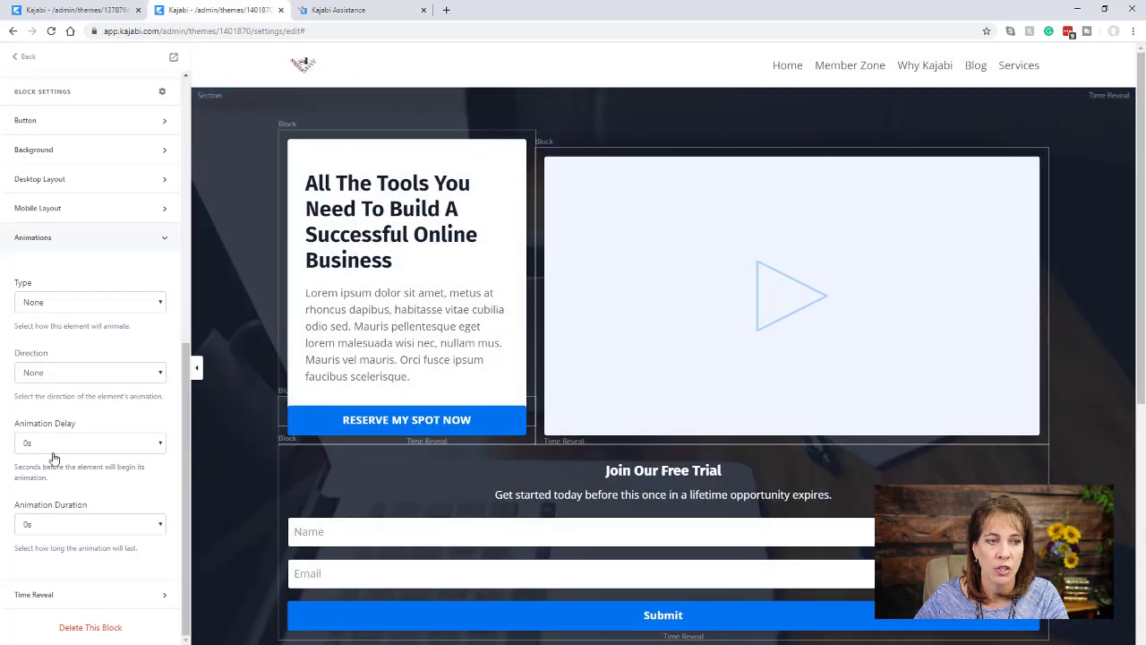
click(63, 305)
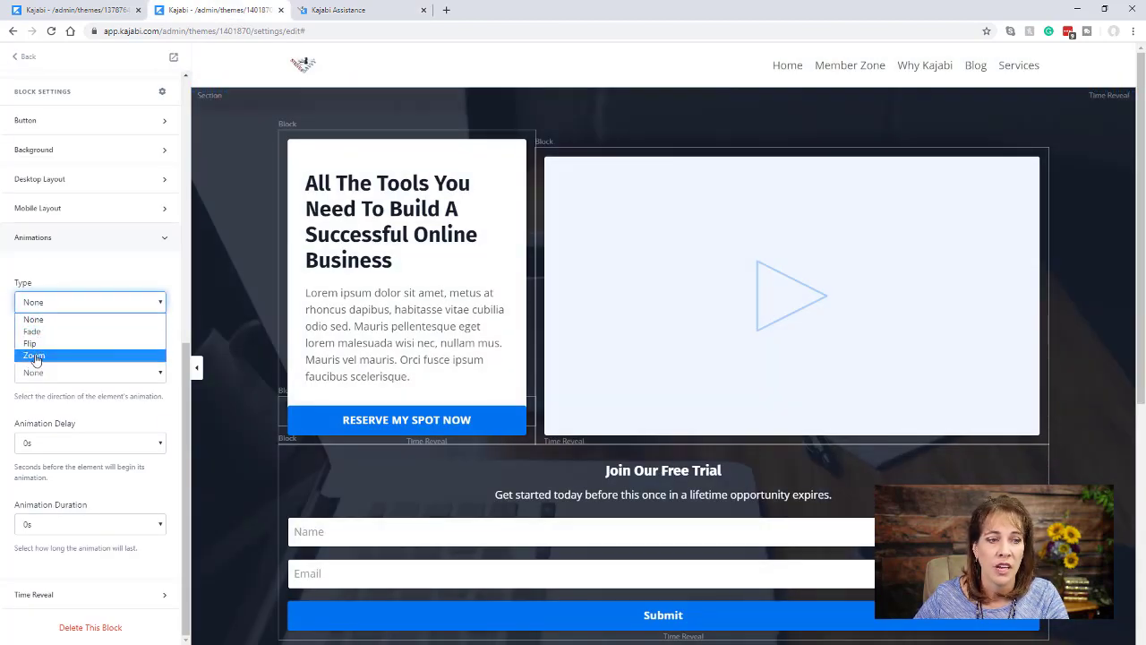
click(59, 304)
click(54, 379)
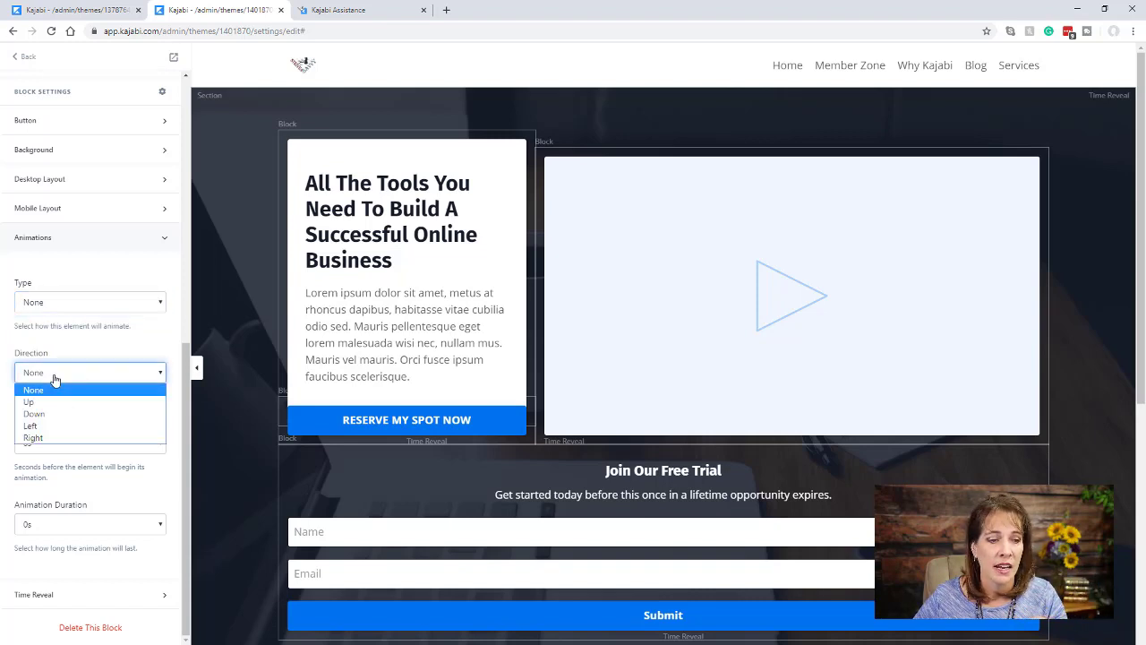
click(55, 378)
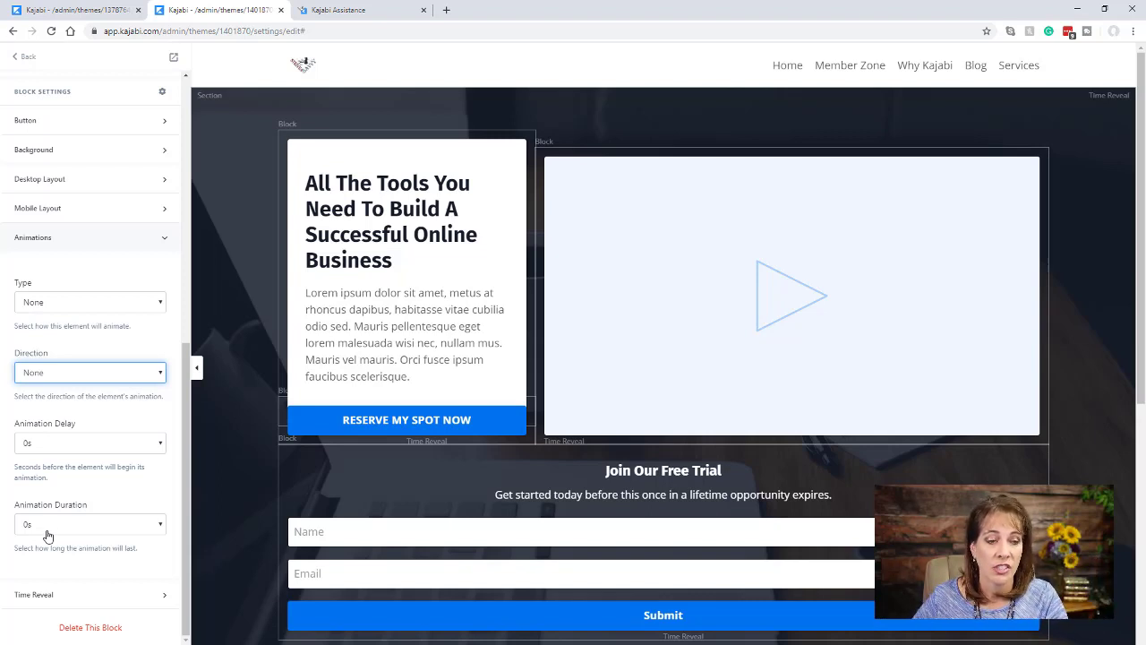
click(53, 242)
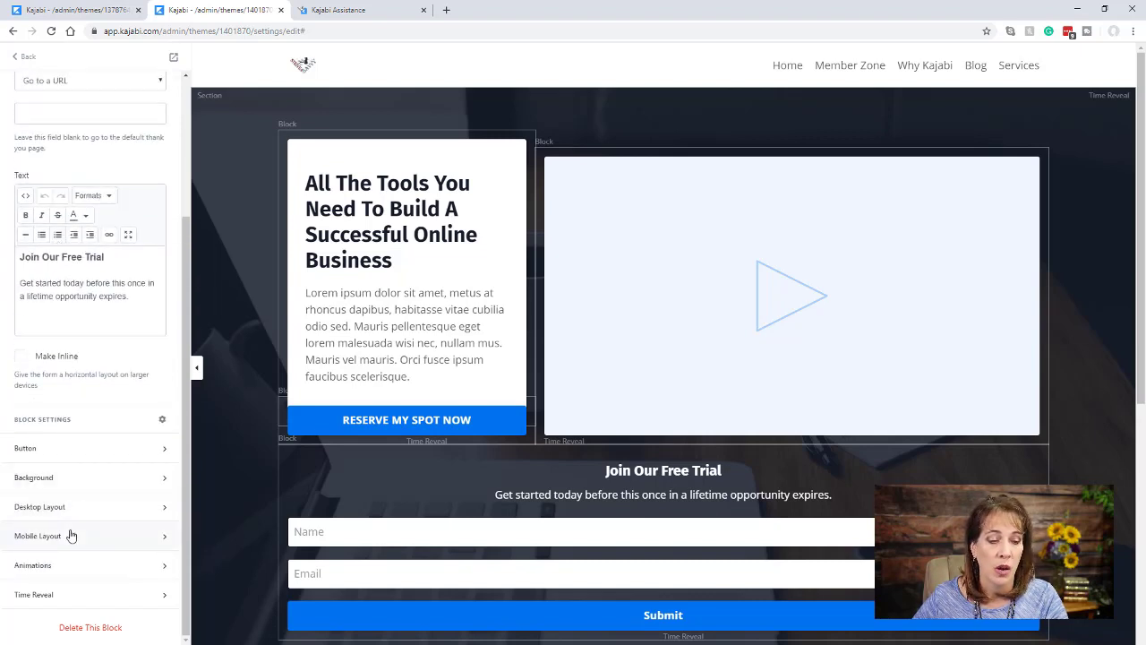
Review the Form block's Time Reveal settings for event, offset and offset units.
click(32, 595)
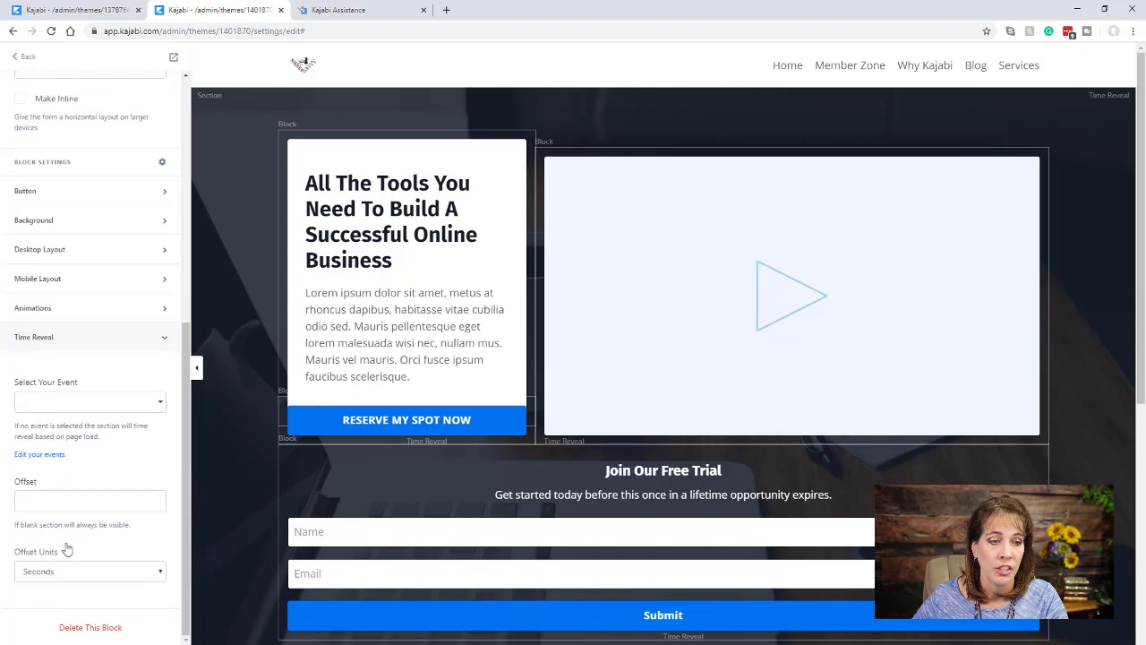
click(32, 336)
scroll(49, 363, up, 3)
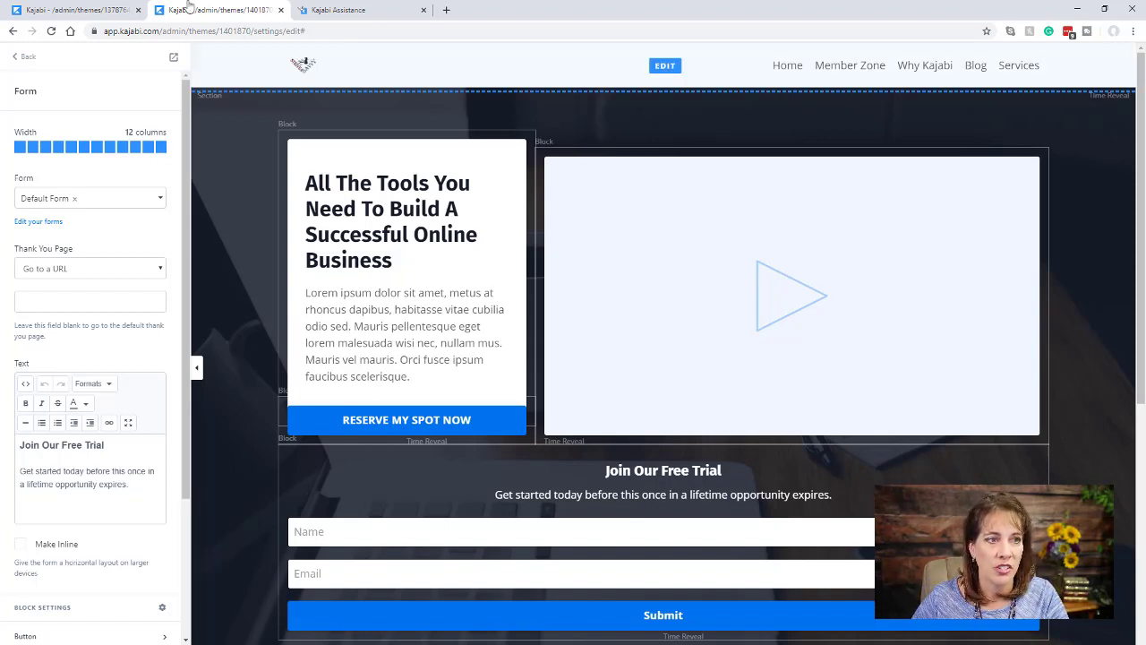
Add a Countdown block to the Hero with Video section and check which events it can count down to.
click(28, 57)
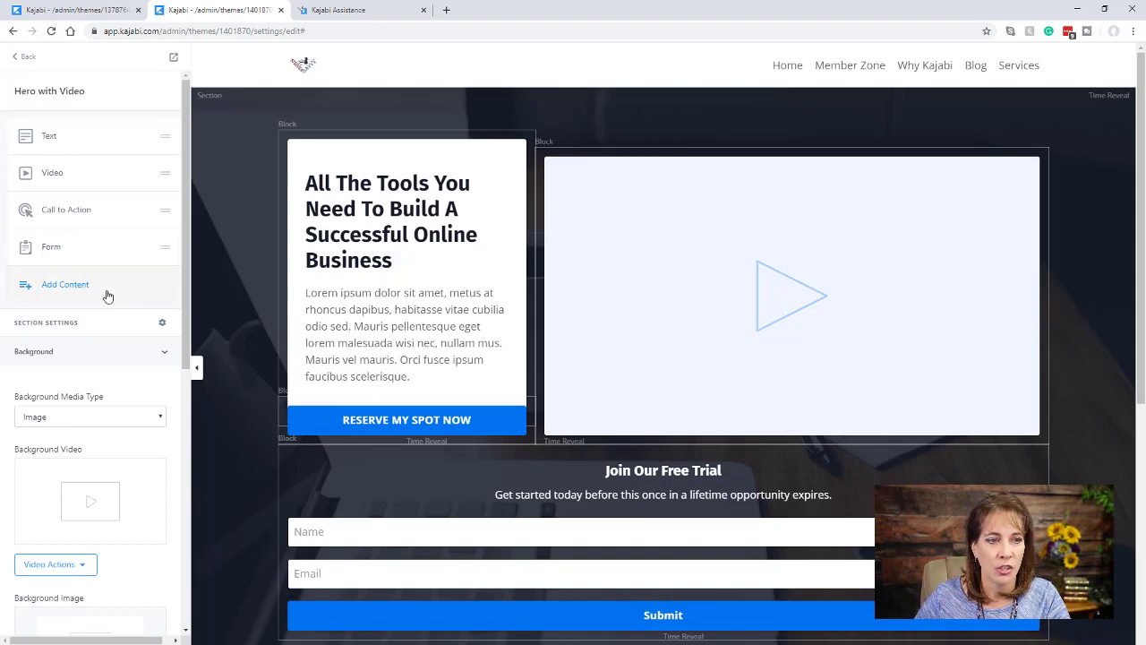
click(65, 285)
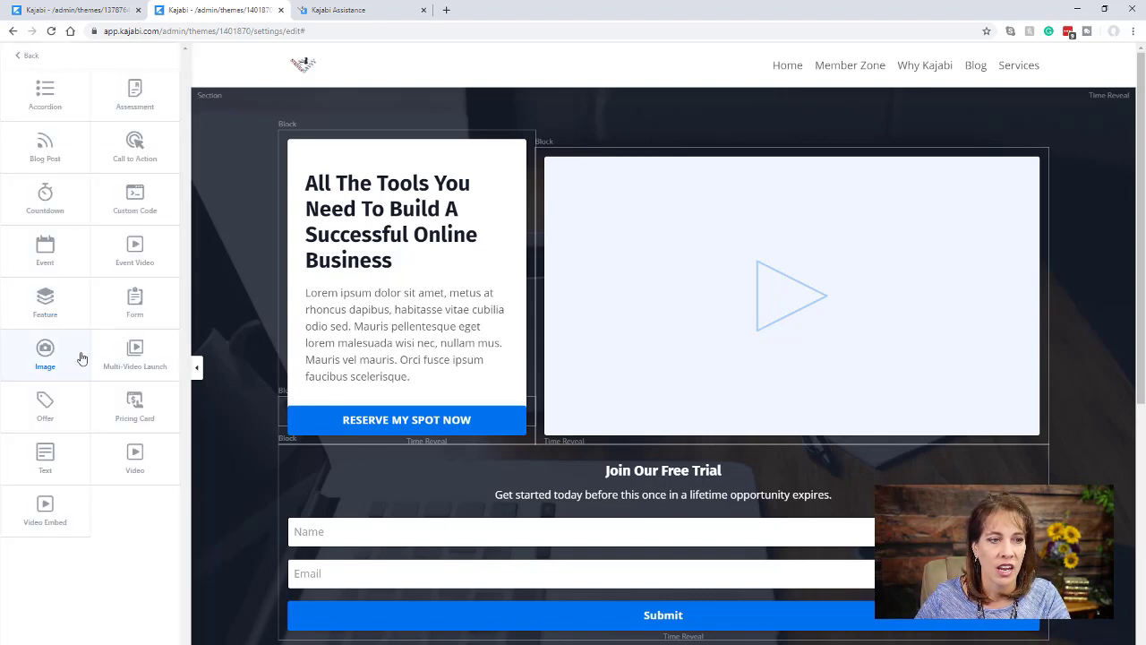
click(55, 206)
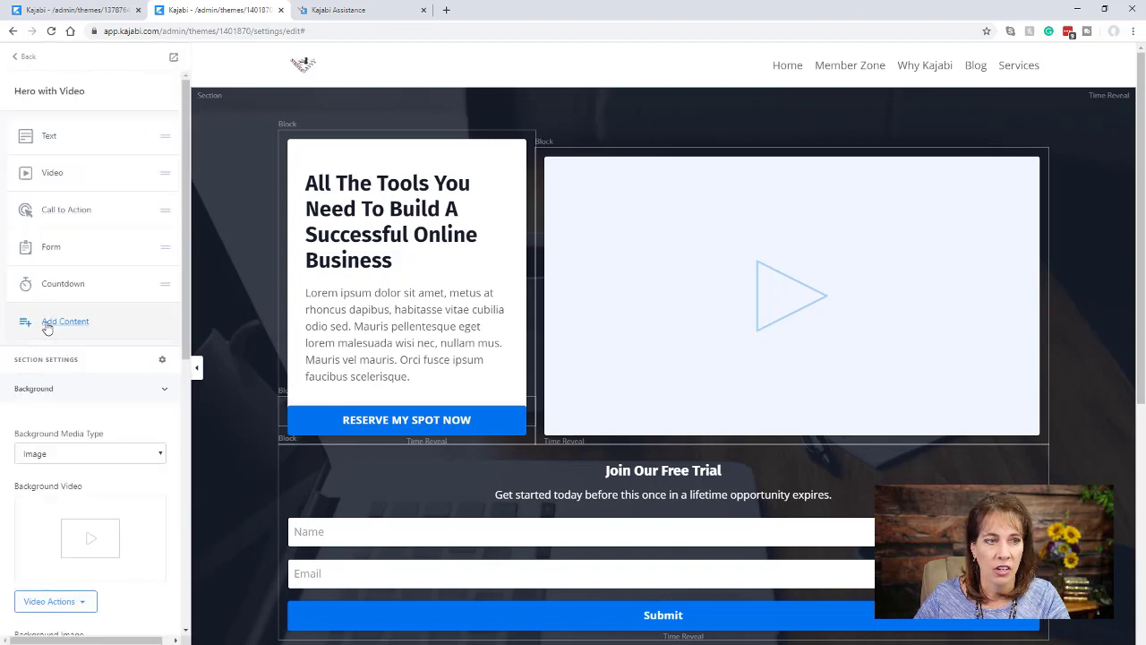
click(47, 325)
click(63, 204)
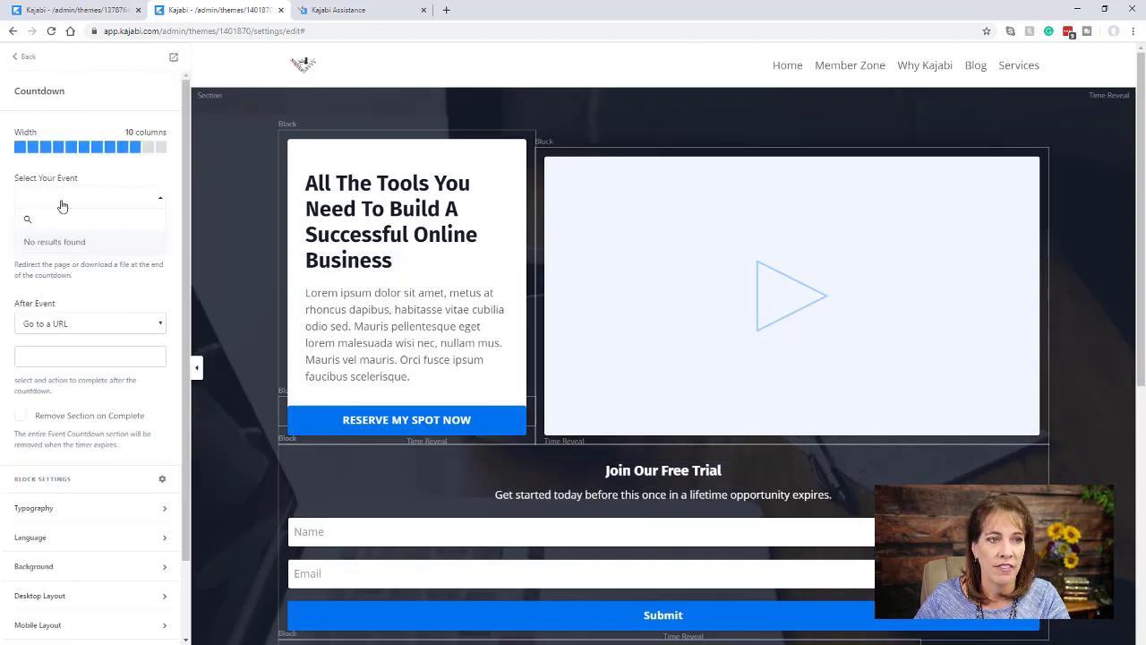
click(62, 205)
click(24, 59)
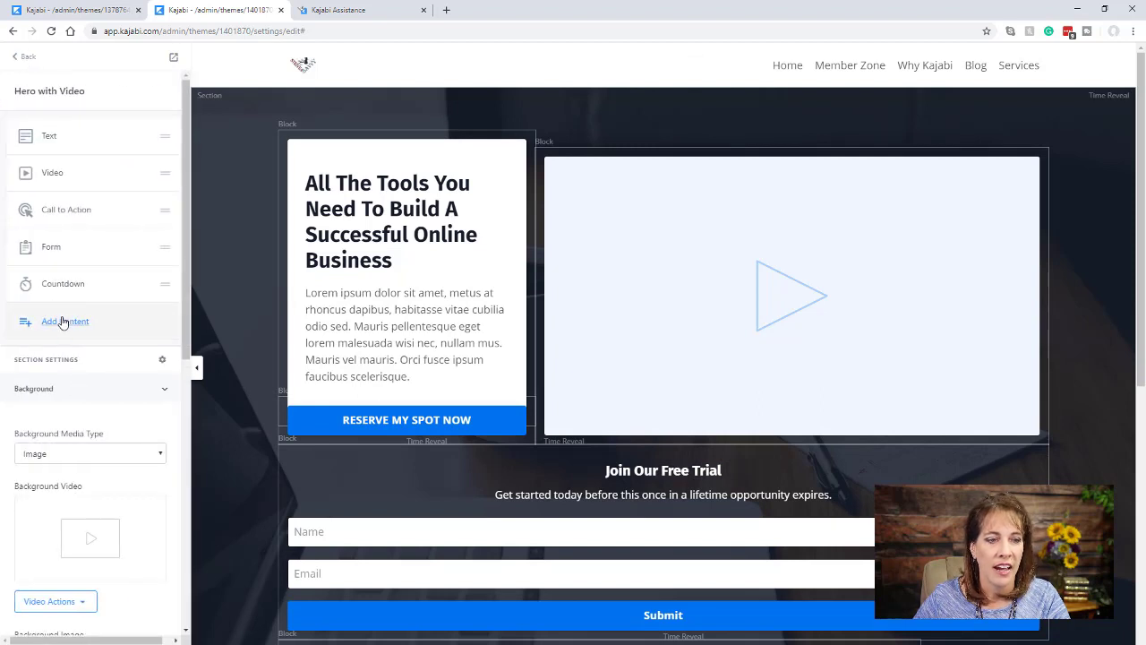
Add a Multi-Video Launch block to the Hero with Video section and review the page down to the footer.
click(61, 321)
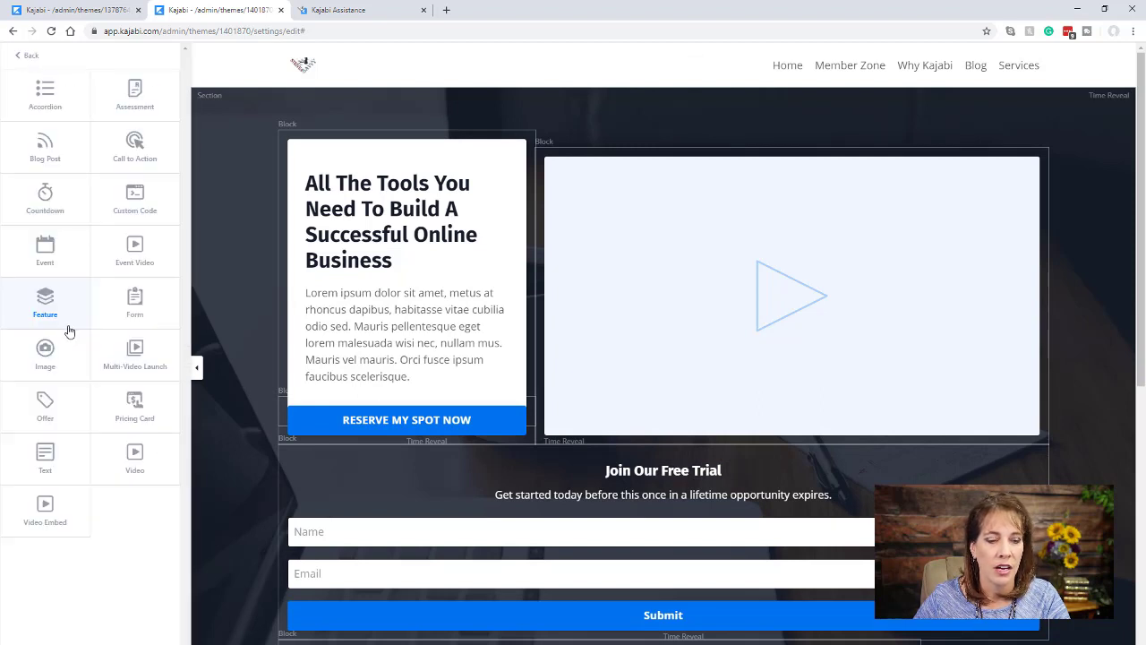
click(141, 356)
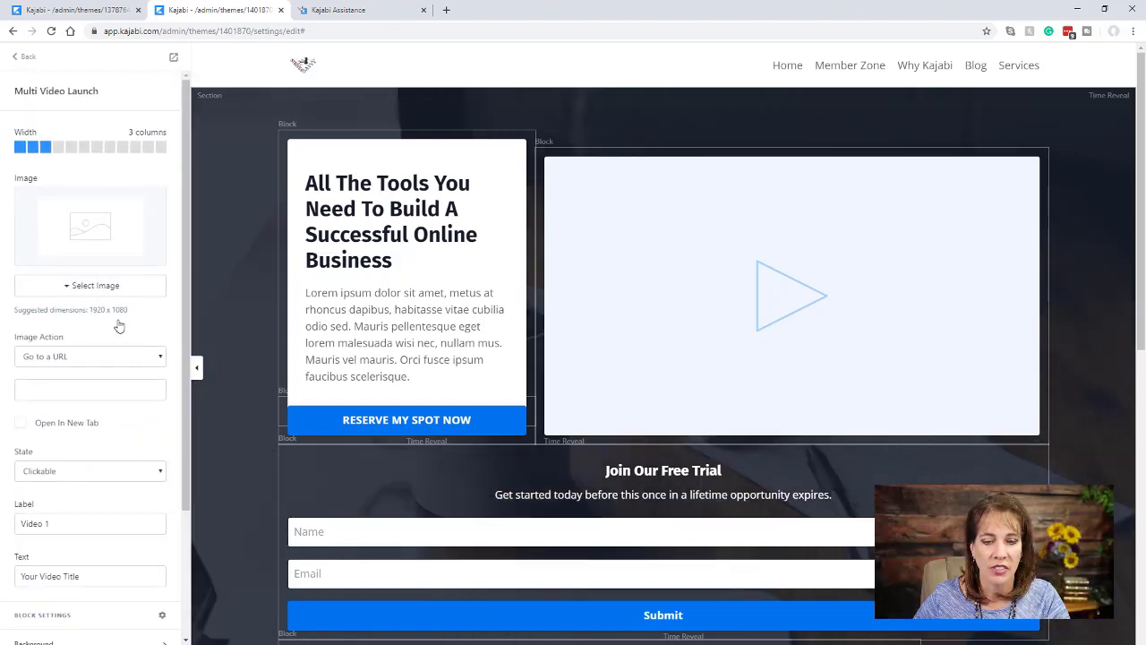
scroll(403, 445, down, 1)
scroll(403, 446, down, 2)
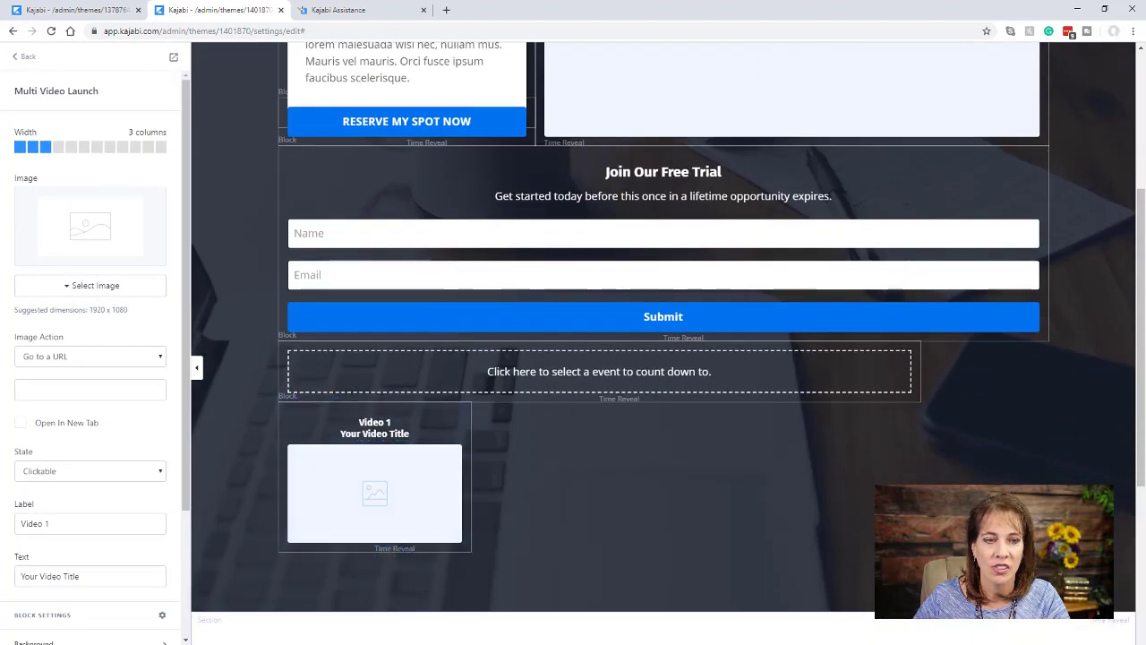
scroll(744, 530, up, 3)
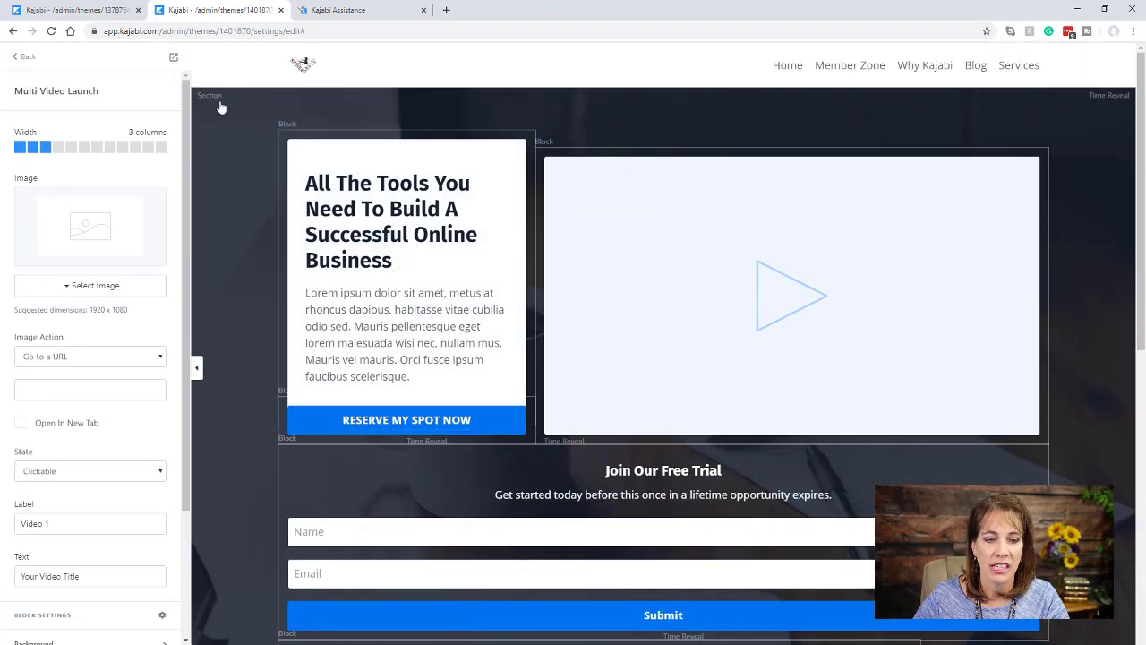
scroll(274, 504, down, 6)
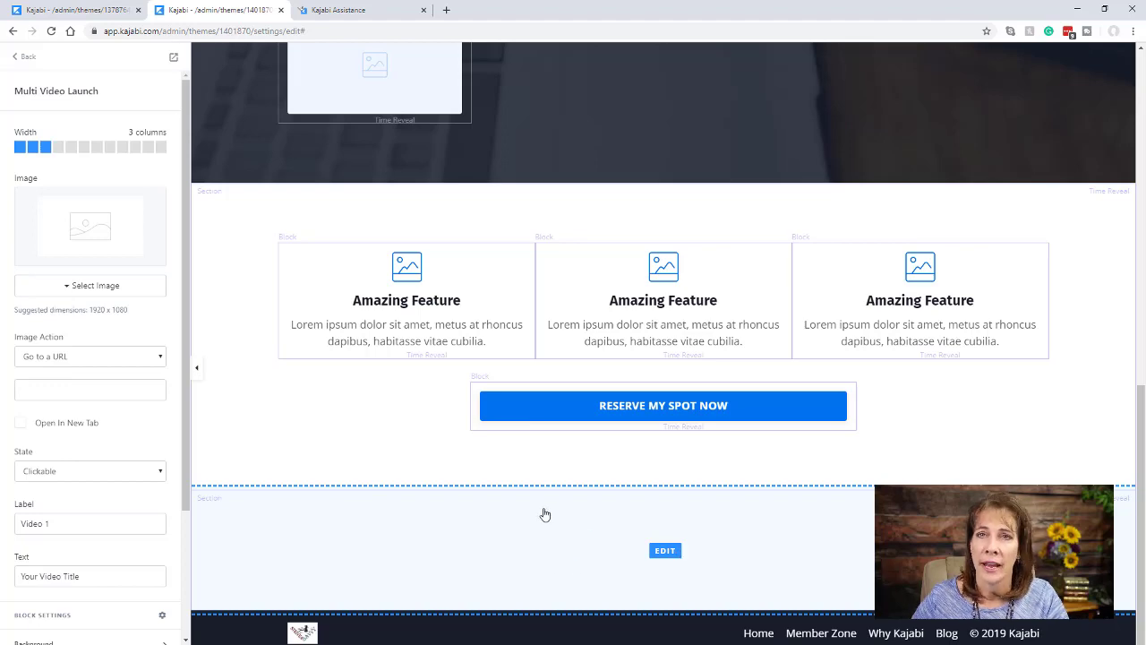
scroll(542, 513, up, 2)
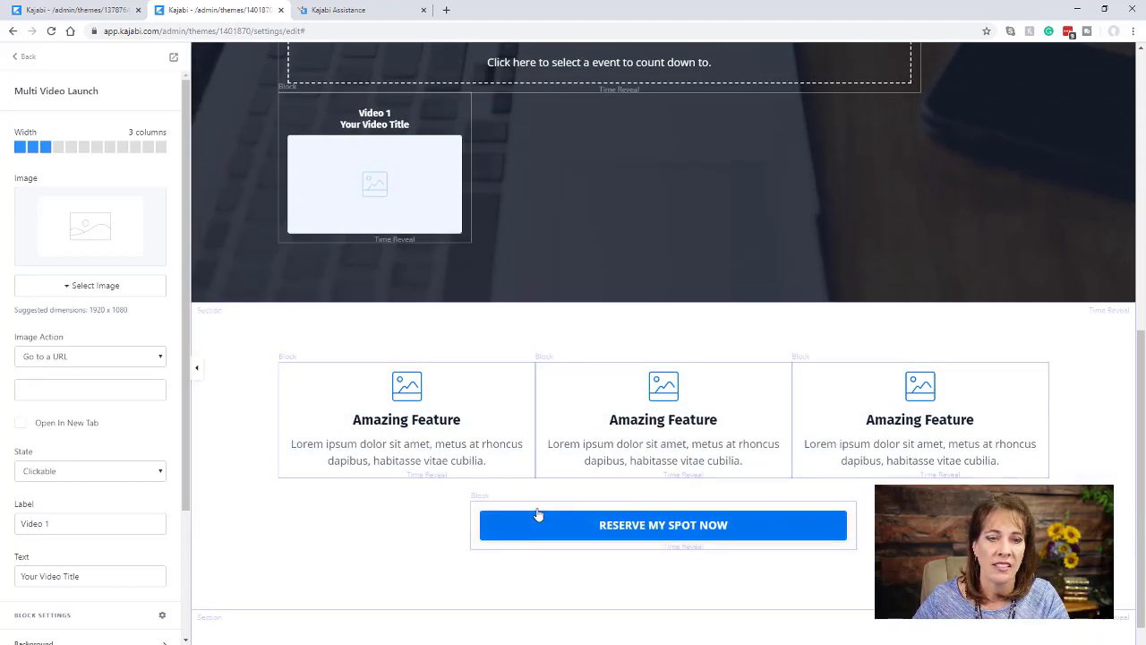
scroll(537, 515, up, 5)
scroll(537, 515, up, 2)
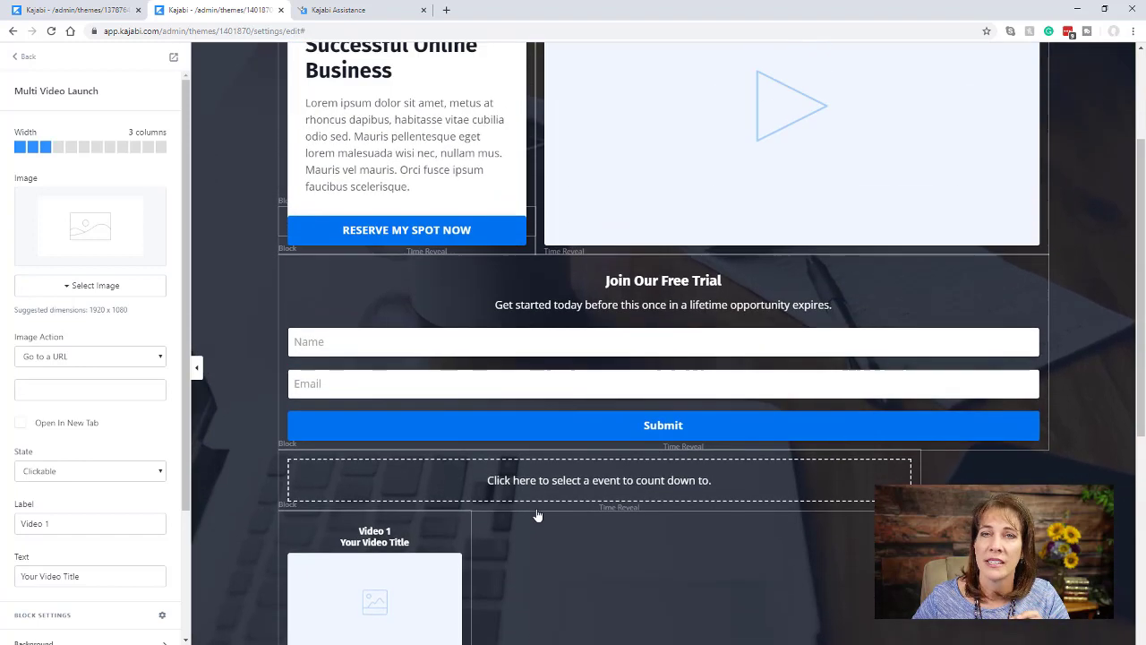
scroll(538, 514, up, 1)
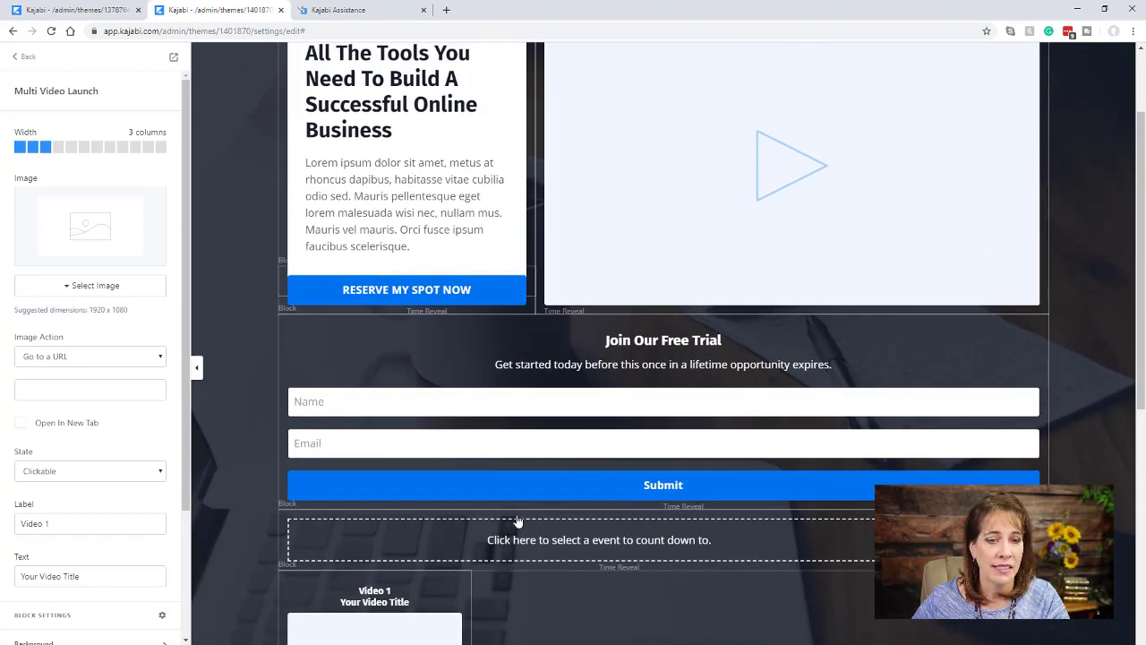
scroll(361, 459, up, 2)
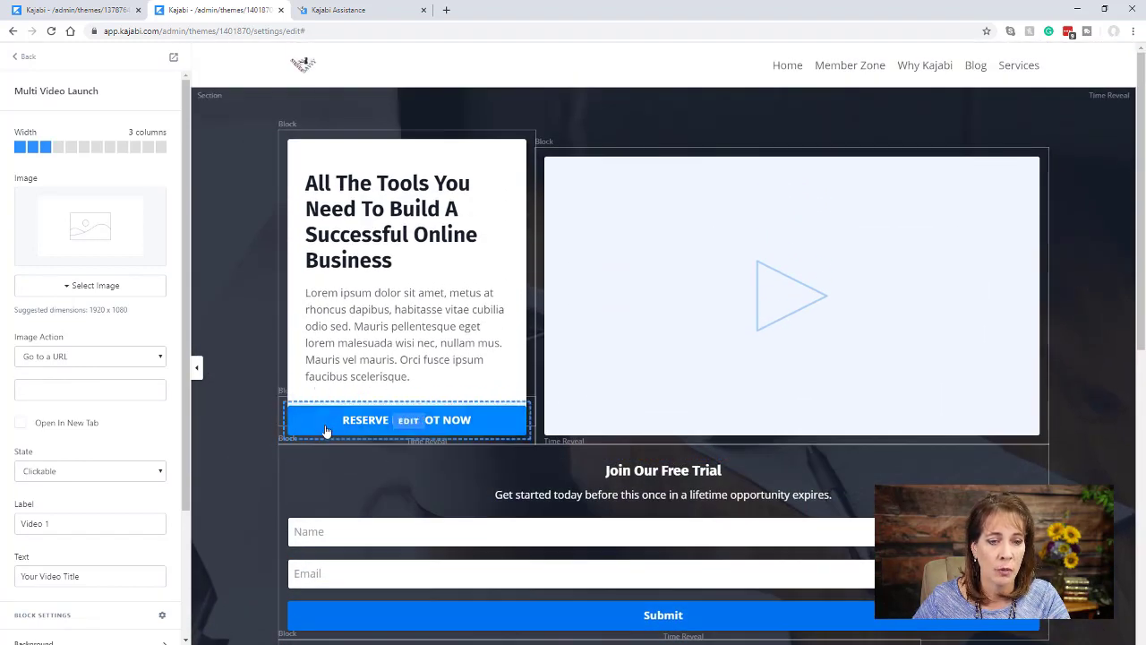
Set the desktop top outside spacing of the RESERVE MY SPOT NOW Call to Action block to 0.
click(327, 431)
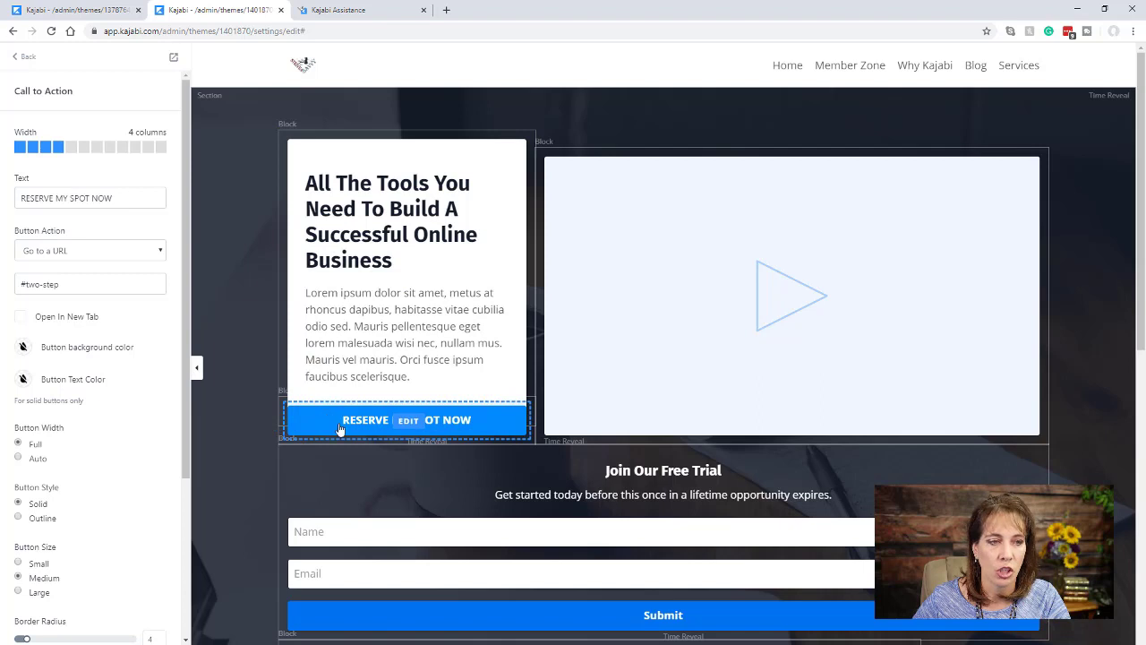
scroll(61, 439, down, 3)
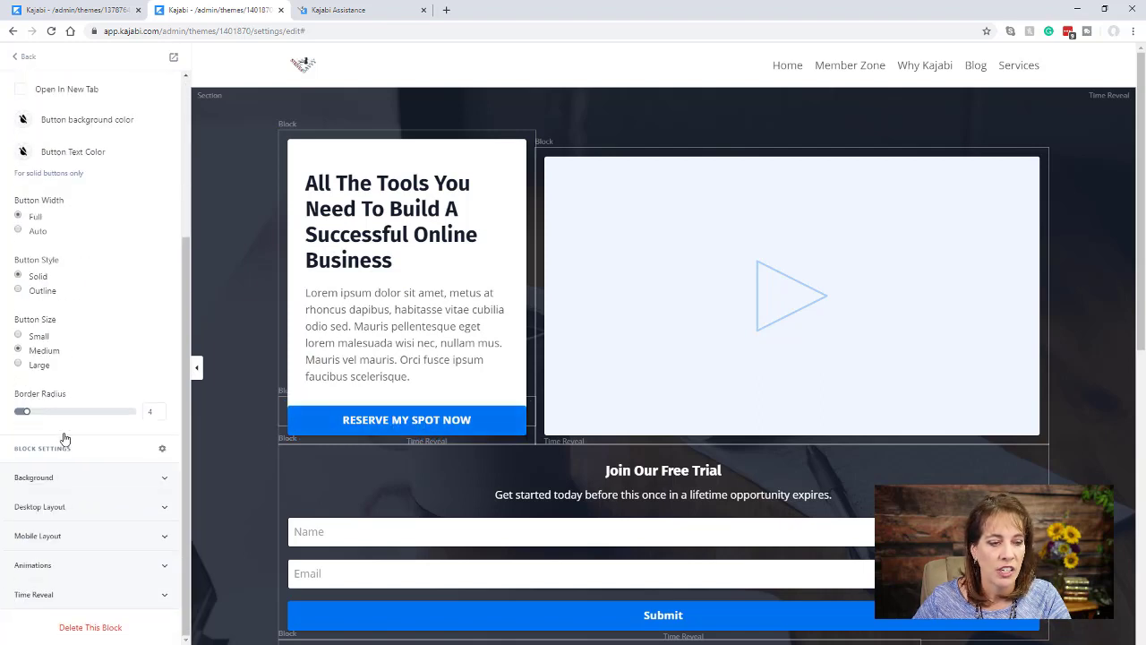
click(68, 507)
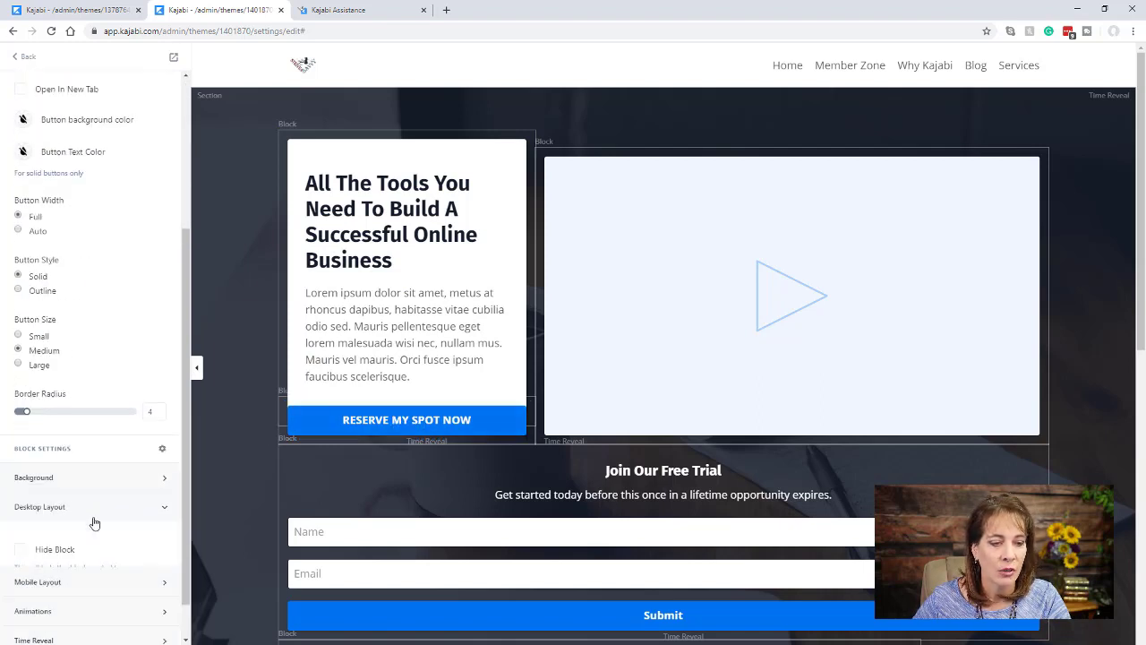
scroll(103, 480, down, 4)
scroll(102, 480, down, 3)
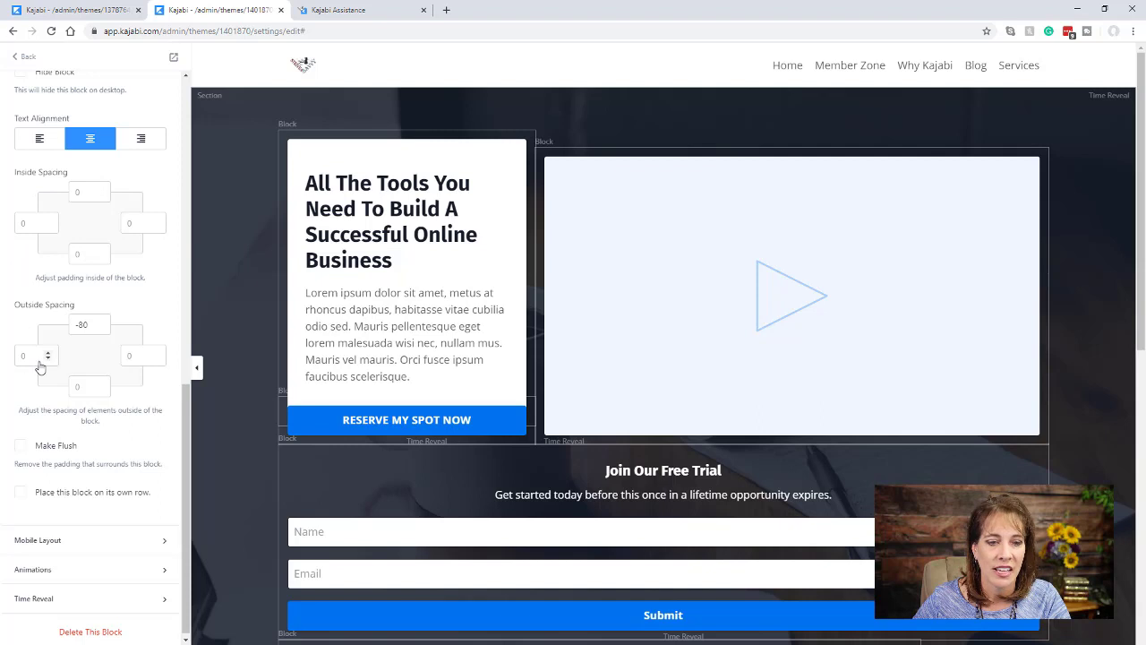
double_click(83, 324)
text(0)
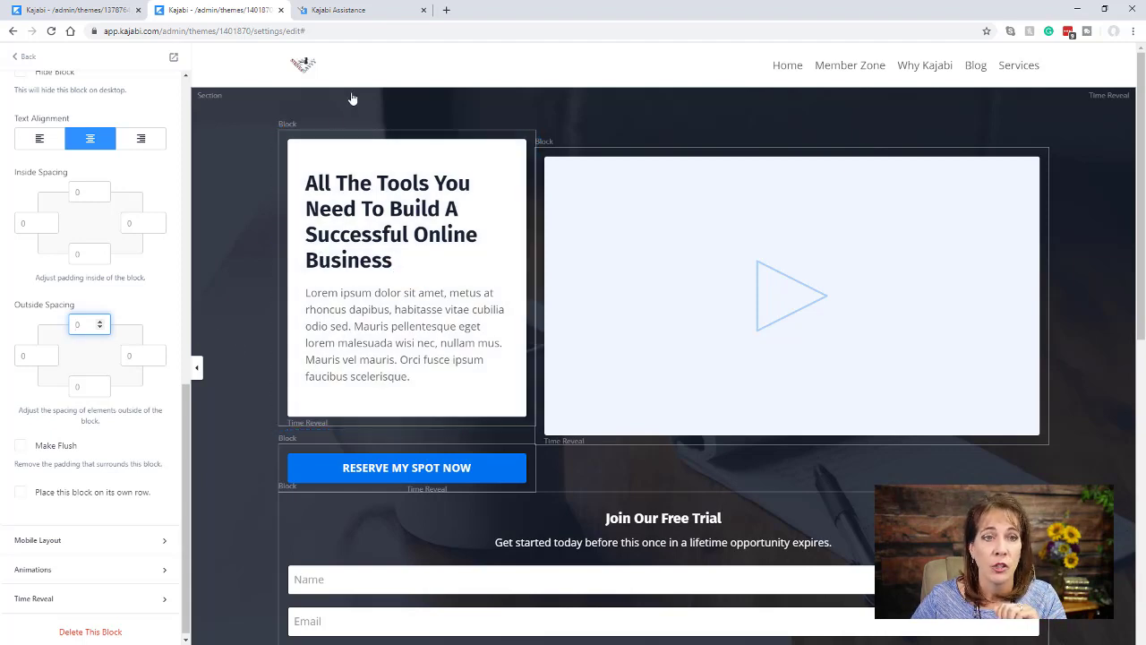
Glance at the Kajabi Assistance page, and leave the sample page's editor for the landing pages list without saving the changes.
click(365, 13)
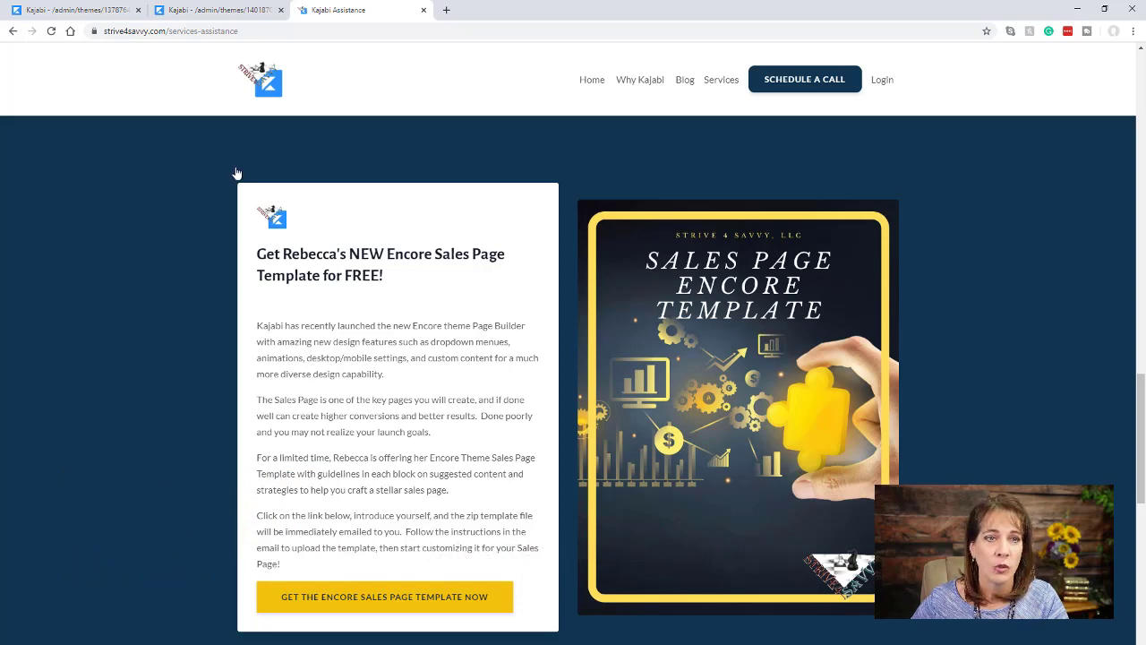
click(196, 18)
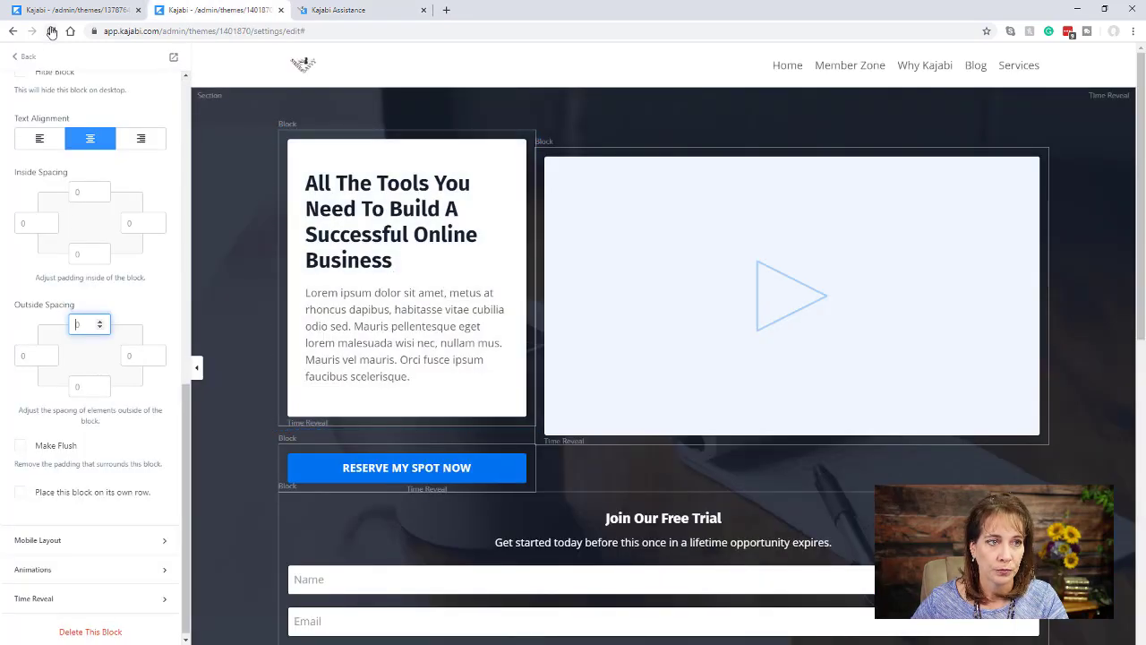
click(27, 57)
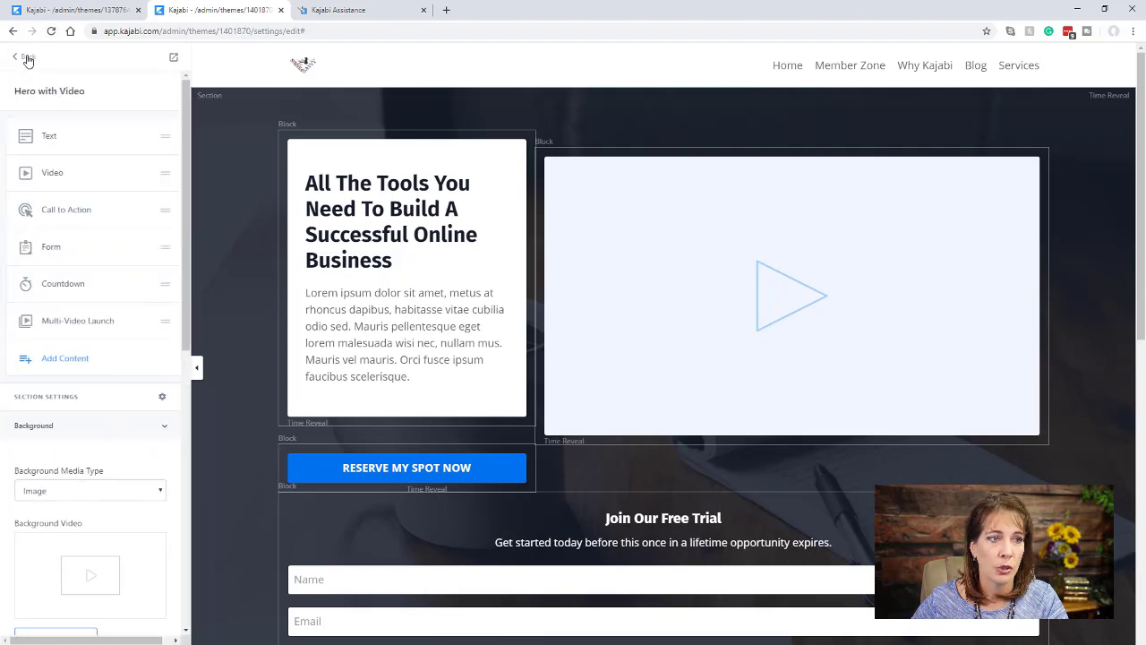
click(28, 58)
click(28, 59)
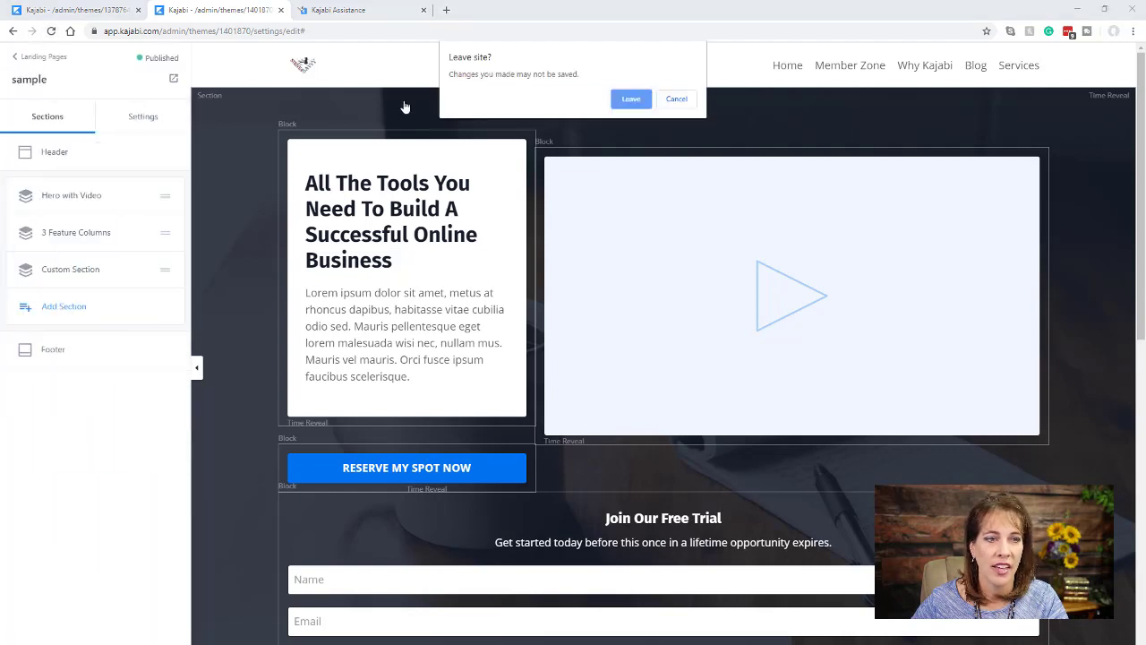
click(632, 99)
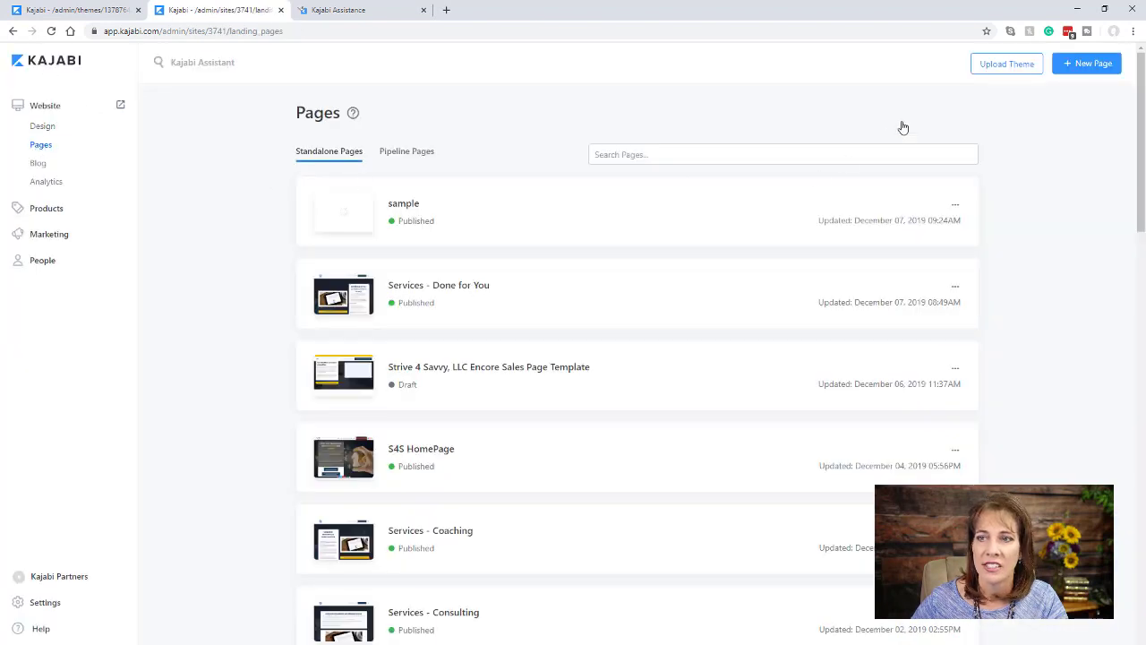
Open the Upload Theme dialog for landing pages and close it without uploading anything.
click(1001, 73)
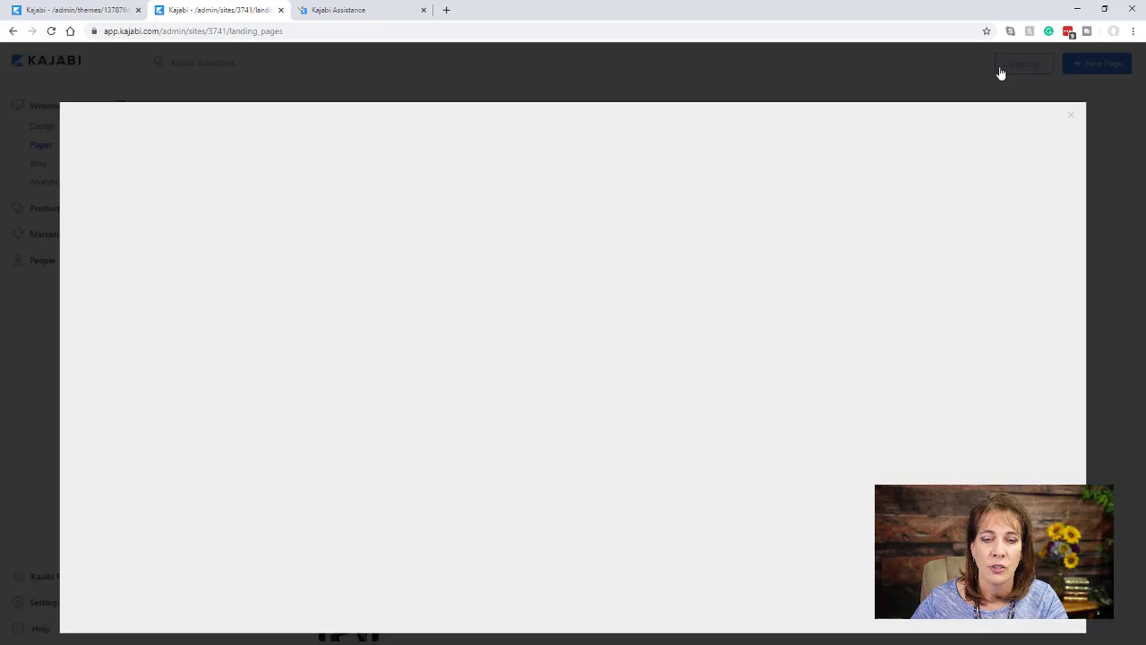
click(1070, 116)
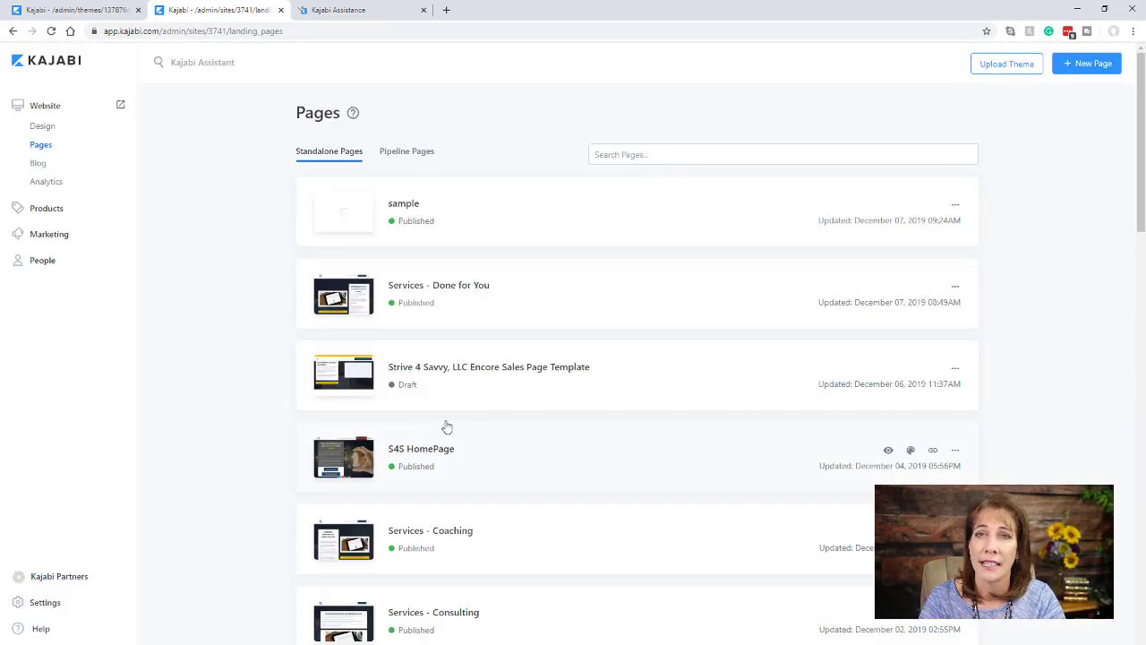